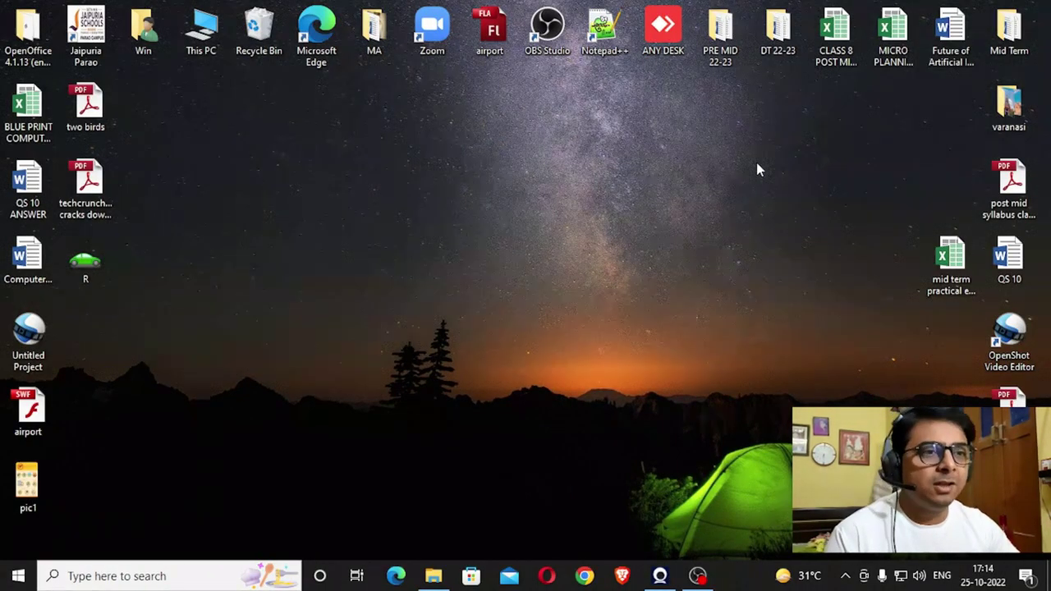
# Launch Adobe Flash CS3 Professional and create a new Flash File (ActionScript 3.0)
pyautogui.click(156, 578)
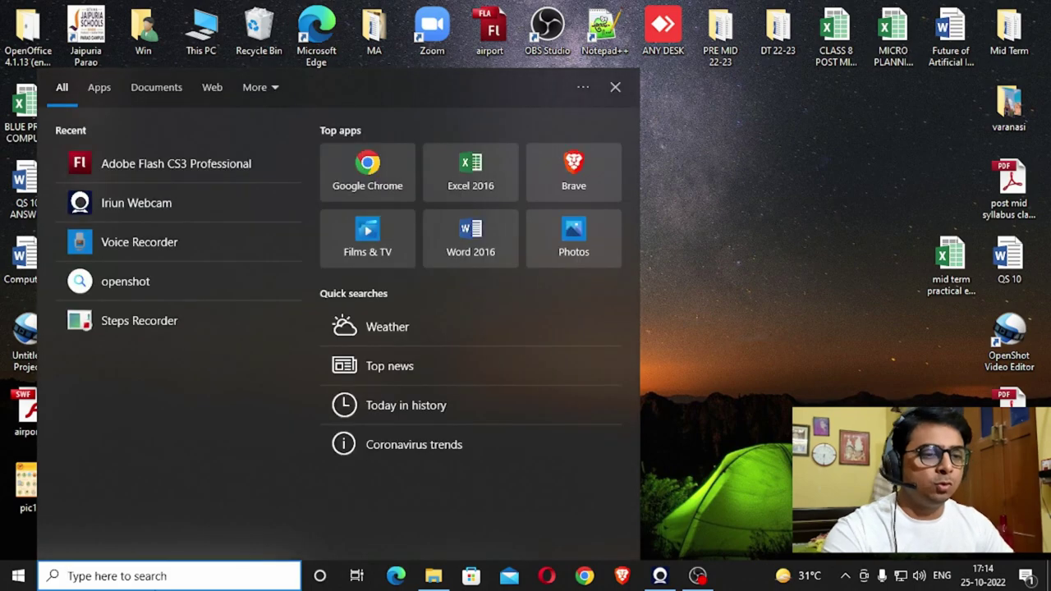
pyautogui.write('fla')
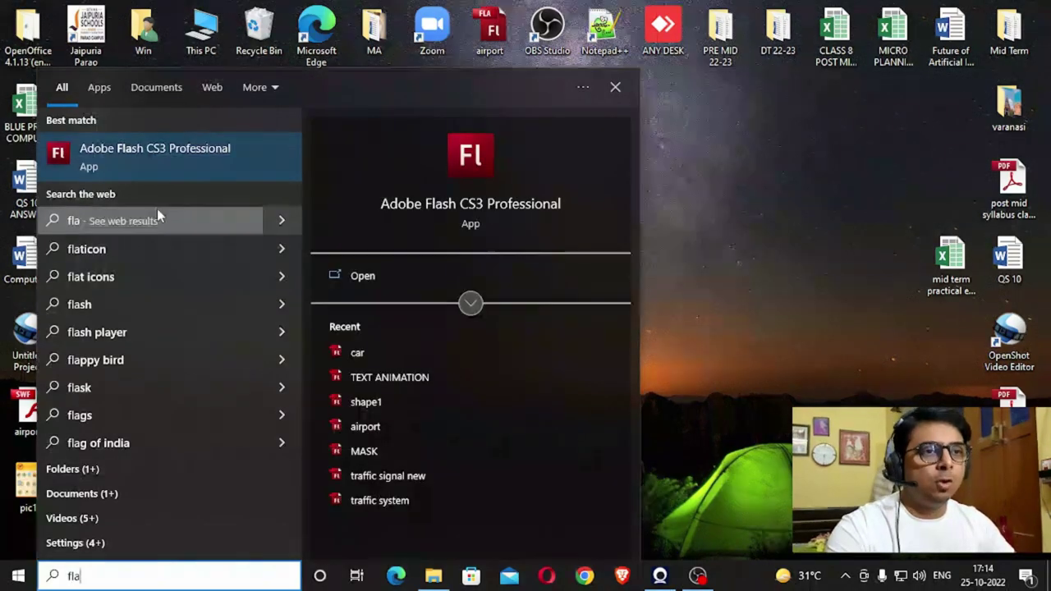
pyautogui.click(160, 148)
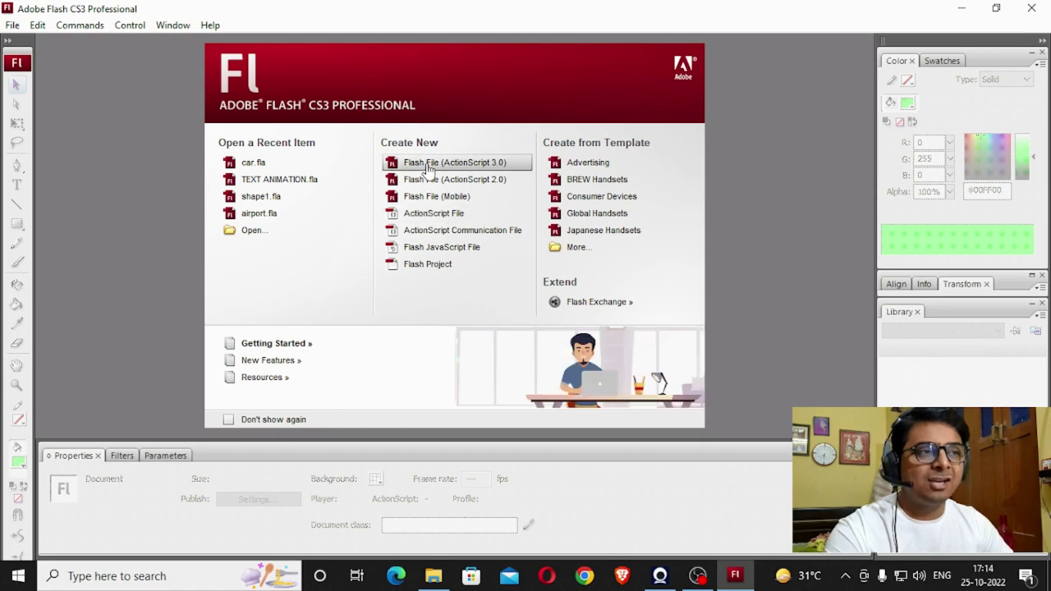
pyautogui.click(428, 164)
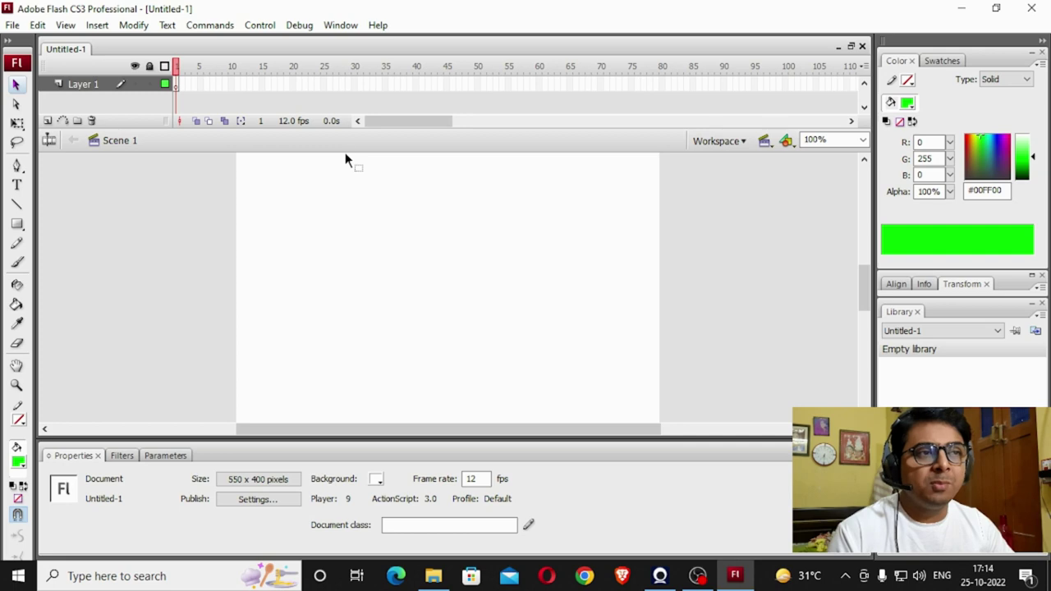
# Make the timeline area slightly taller and rename Layer 1 as "scene"
pyautogui.moveTo(345, 150); pyautogui.dragTo(345, 166)
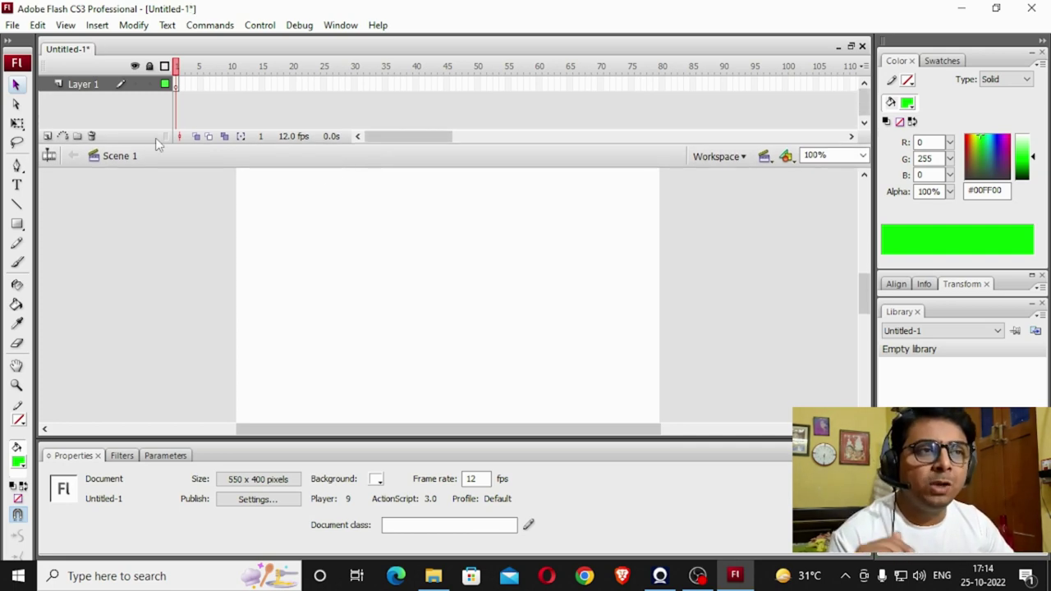
pyautogui.doubleClick(85, 87)
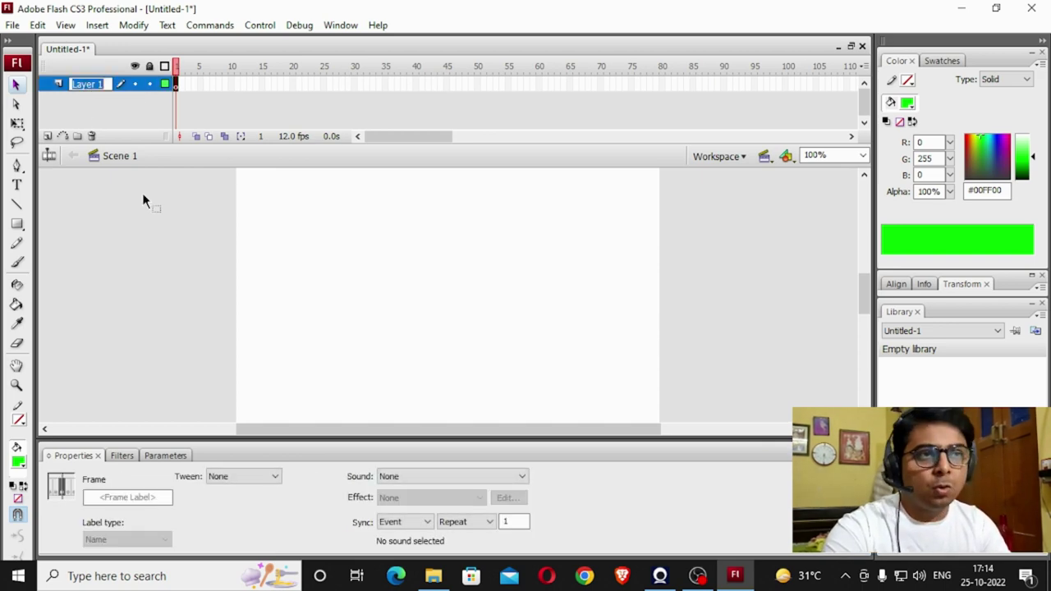
pyautogui.write('s')
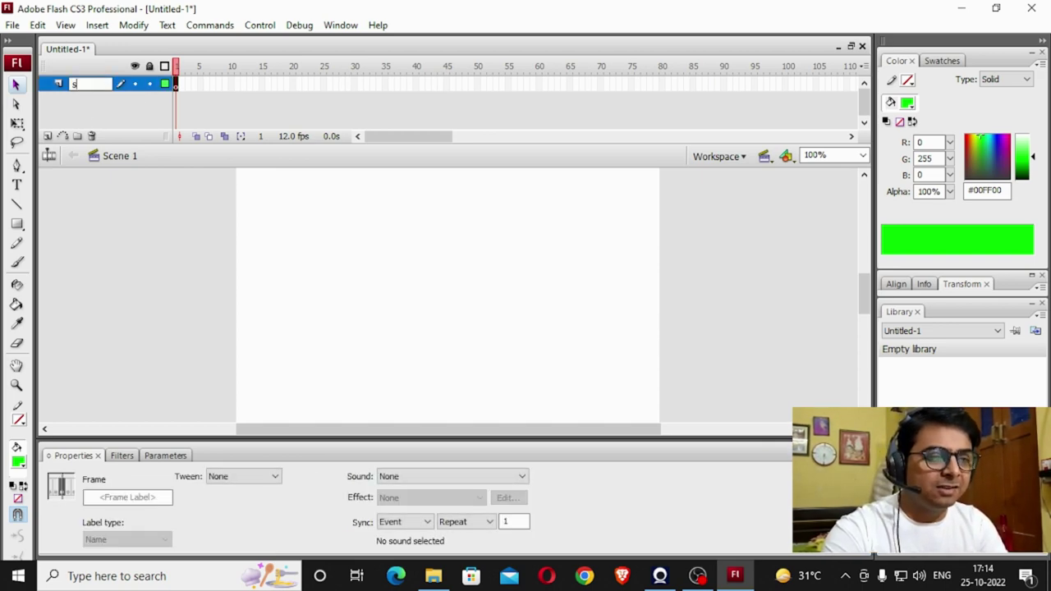
pyautogui.write('cene')
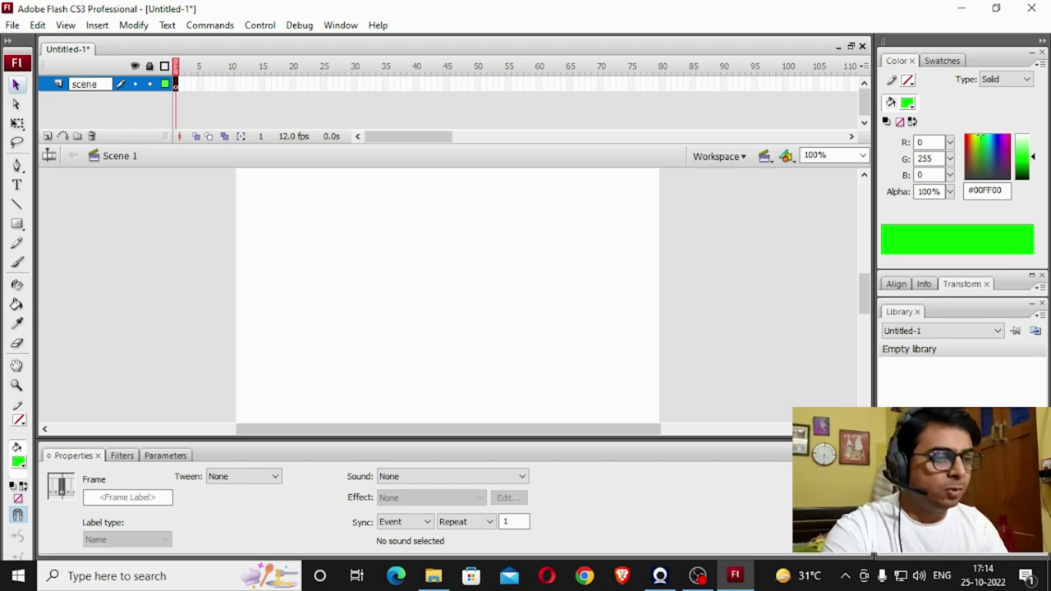
pyautogui.click(143, 197)
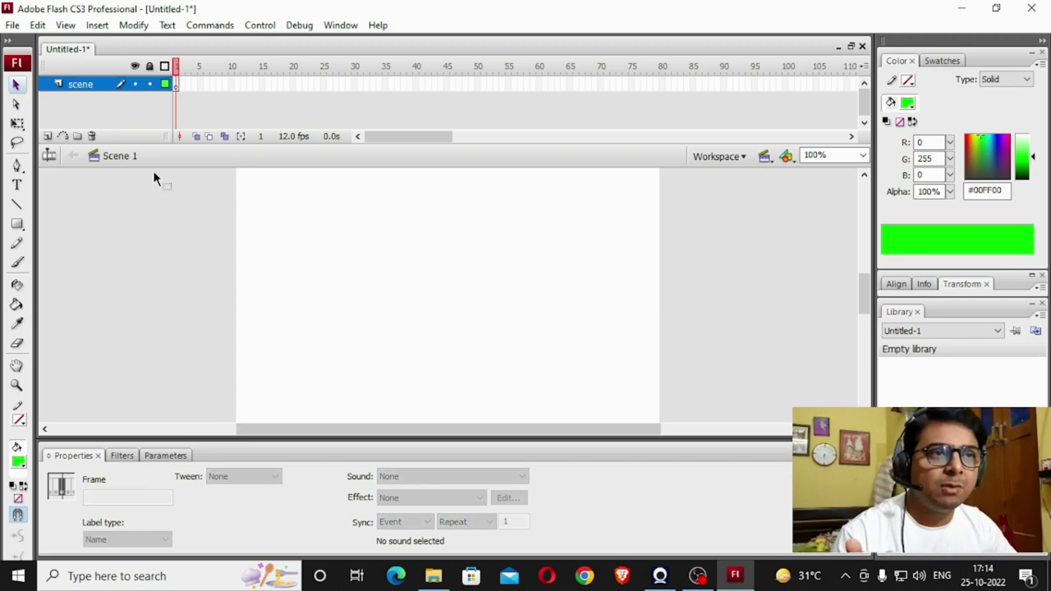
# Add a new layer above the scene layer and name it "sun"
pyautogui.click(47, 137)
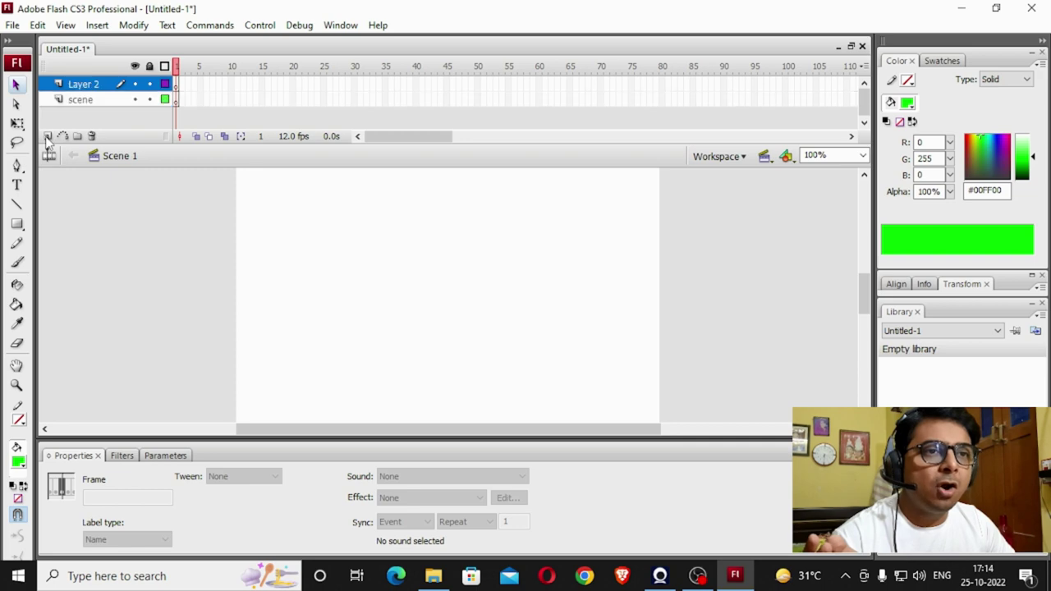
pyautogui.doubleClick(83, 84)
pyautogui.write('su')
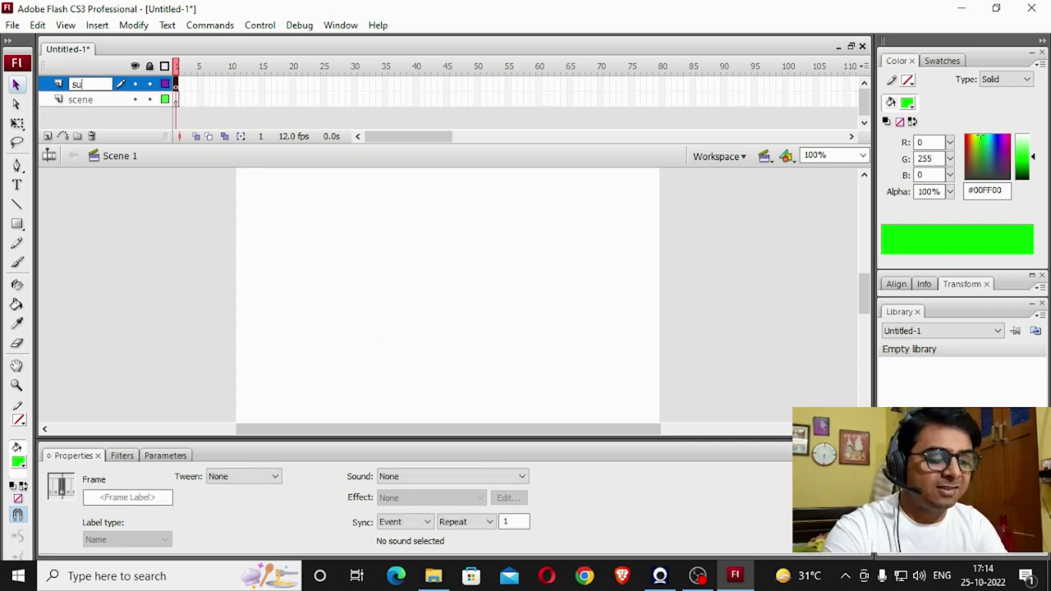
pyautogui.write('n')
pyautogui.press('Return')
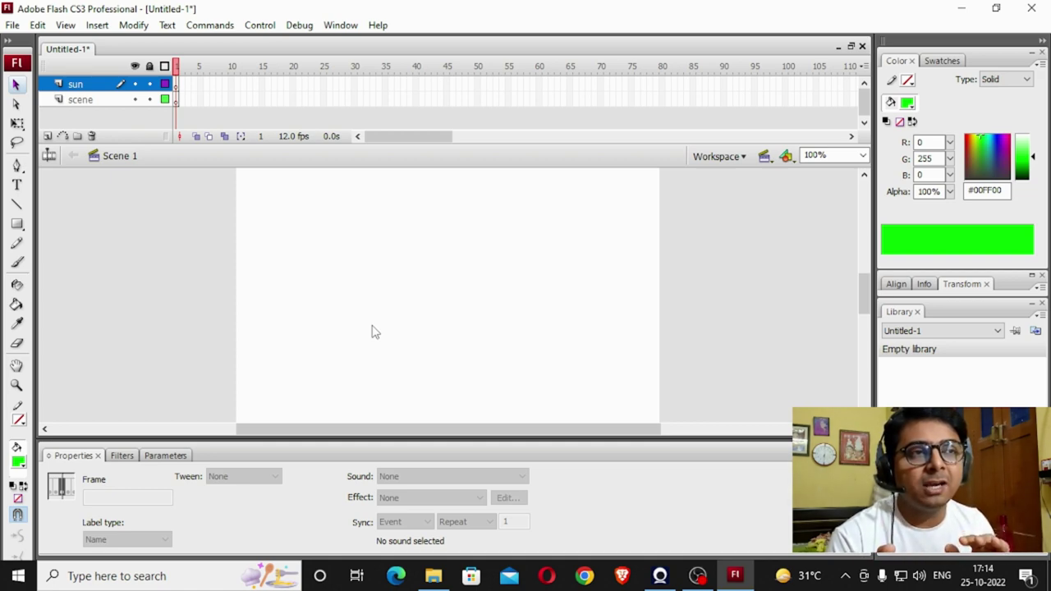
# Draw a small circle with orange #FF9900 fill near the middle of the stage on the sun layer using the Oval tool
pyautogui.click(87, 89)
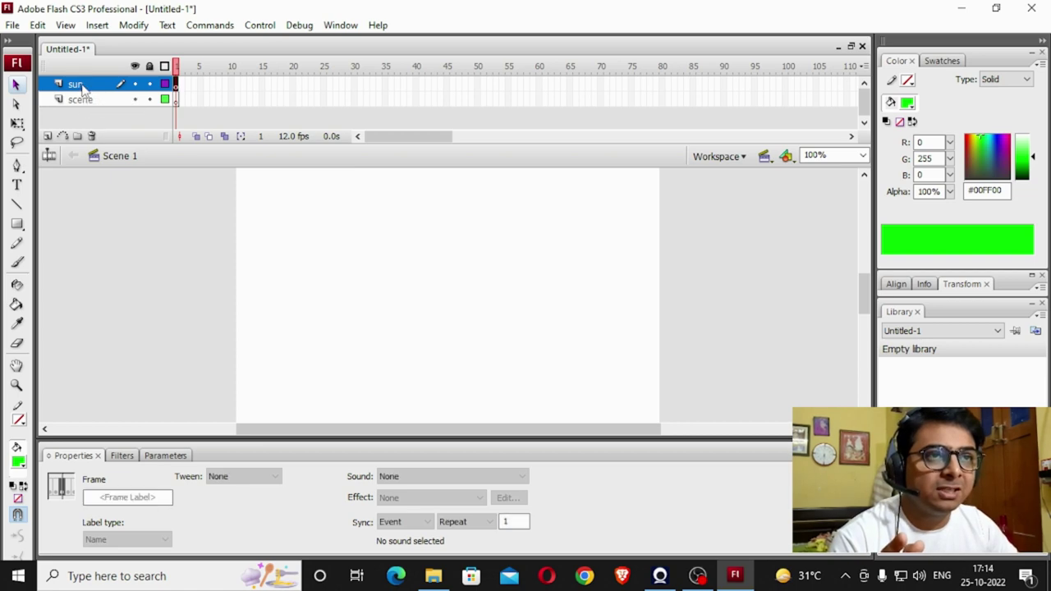
pyautogui.click(19, 227)
pyautogui.click(59, 269)
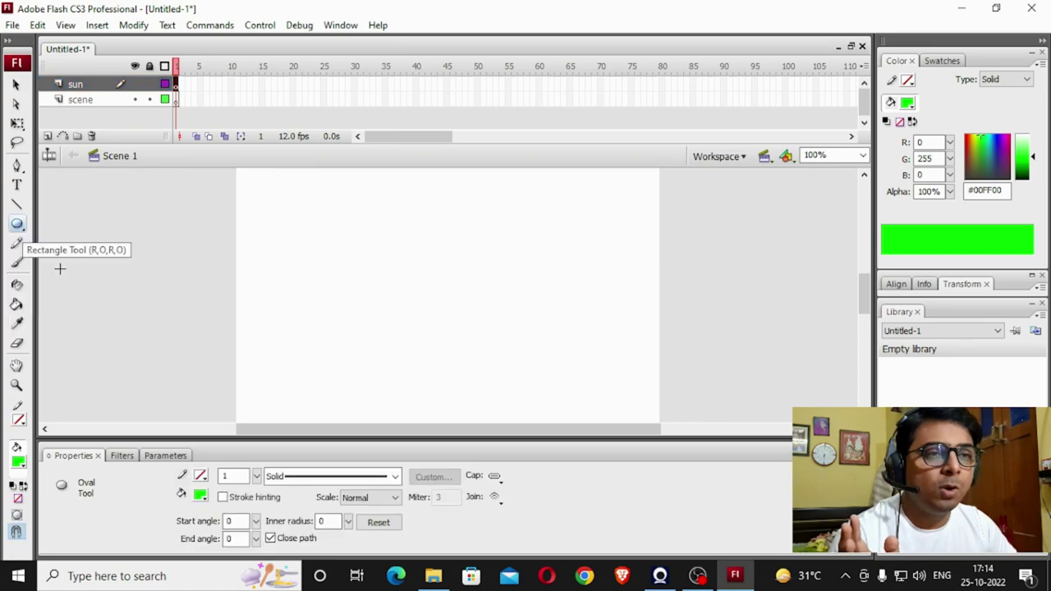
pyautogui.click(19, 460)
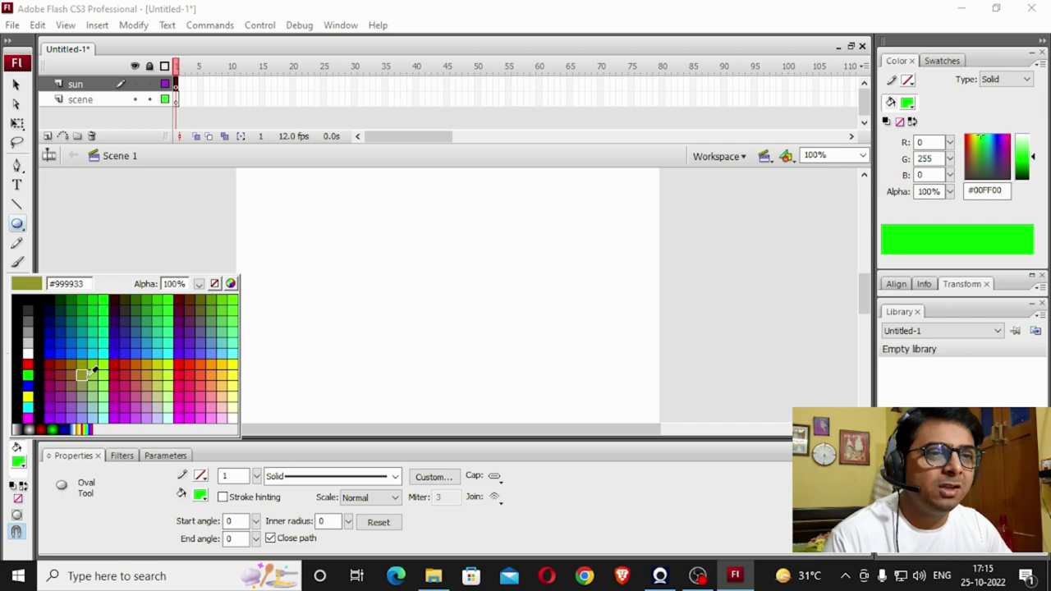
pyautogui.click(218, 362)
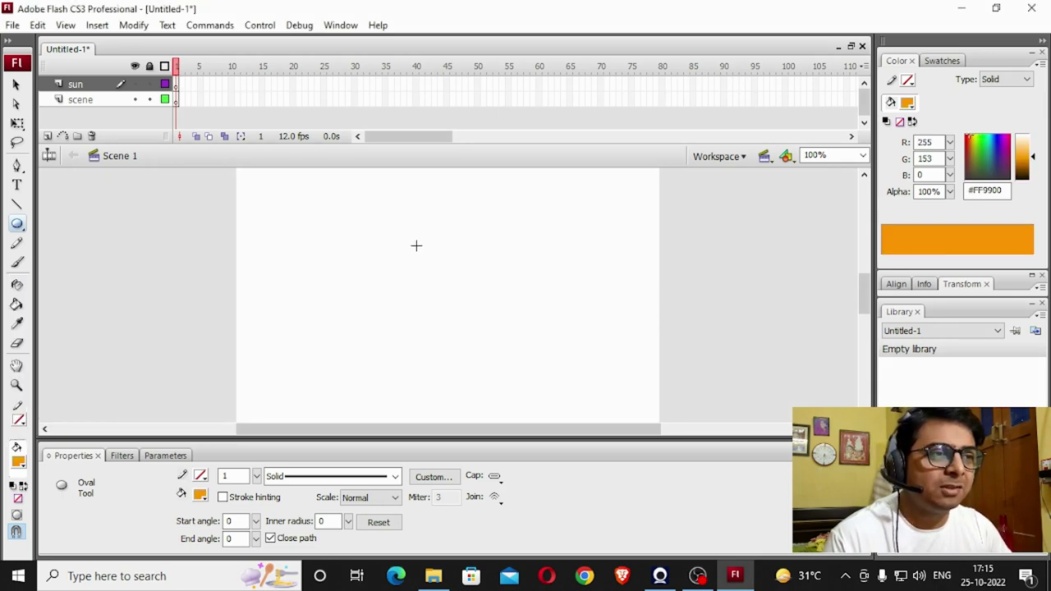
pyautogui.moveTo(416, 246); pyautogui.dragTo(473, 302)
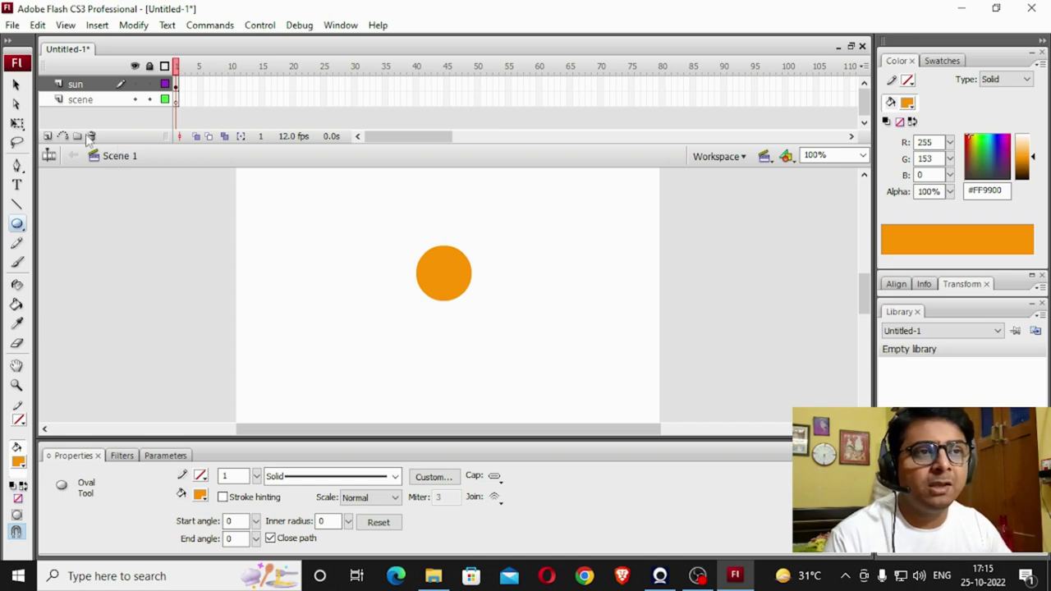
# Make the scene layer active, switch to the Brave browser, and open the remove.bg site in a new tab by searching for "remove bg"
pyautogui.click(75, 101)
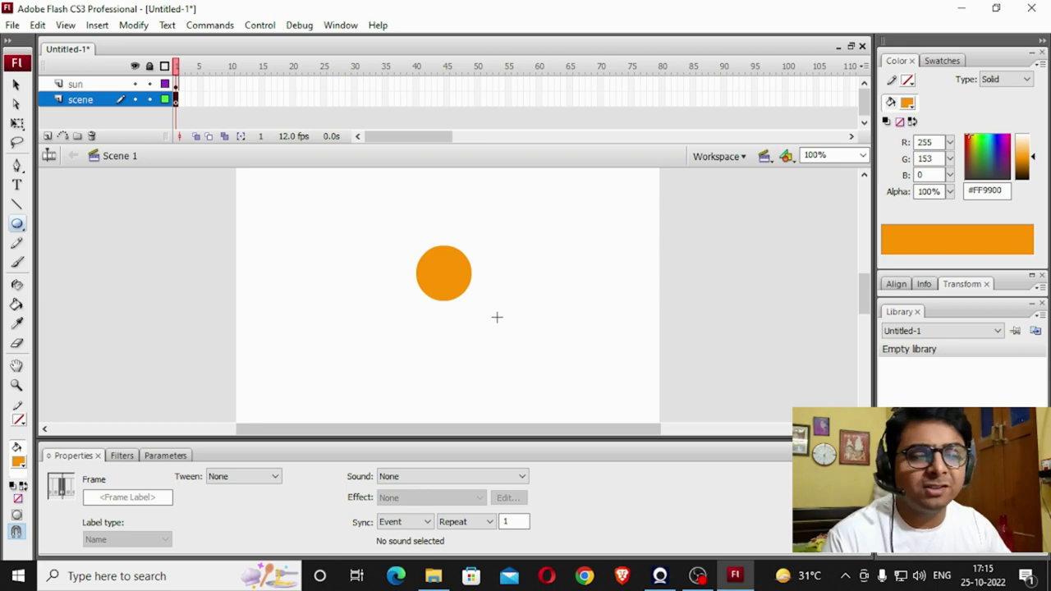
pyautogui.click(621, 577)
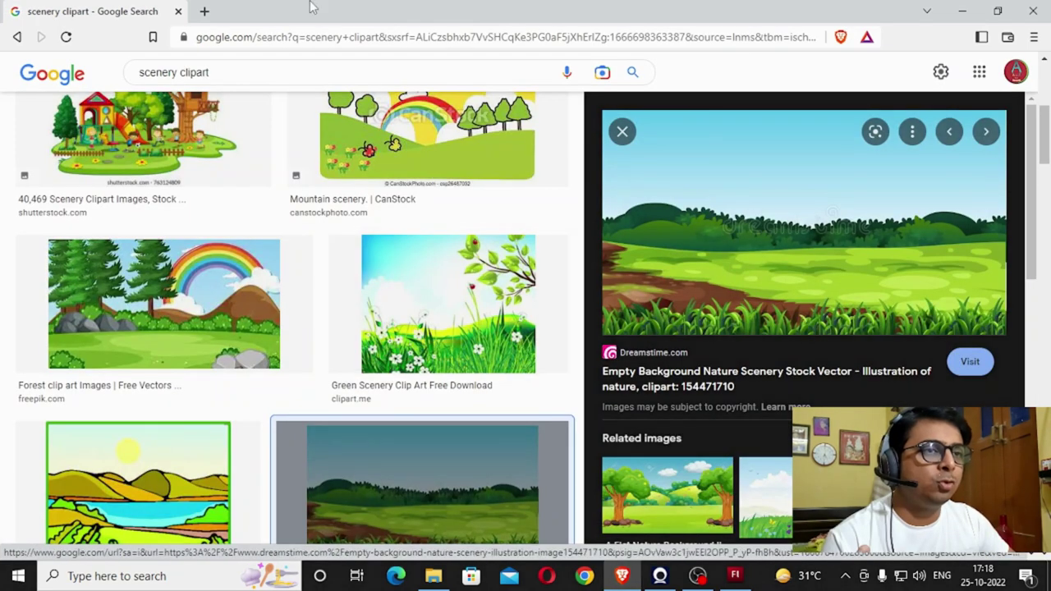
pyautogui.click(204, 12)
pyautogui.click(218, 36)
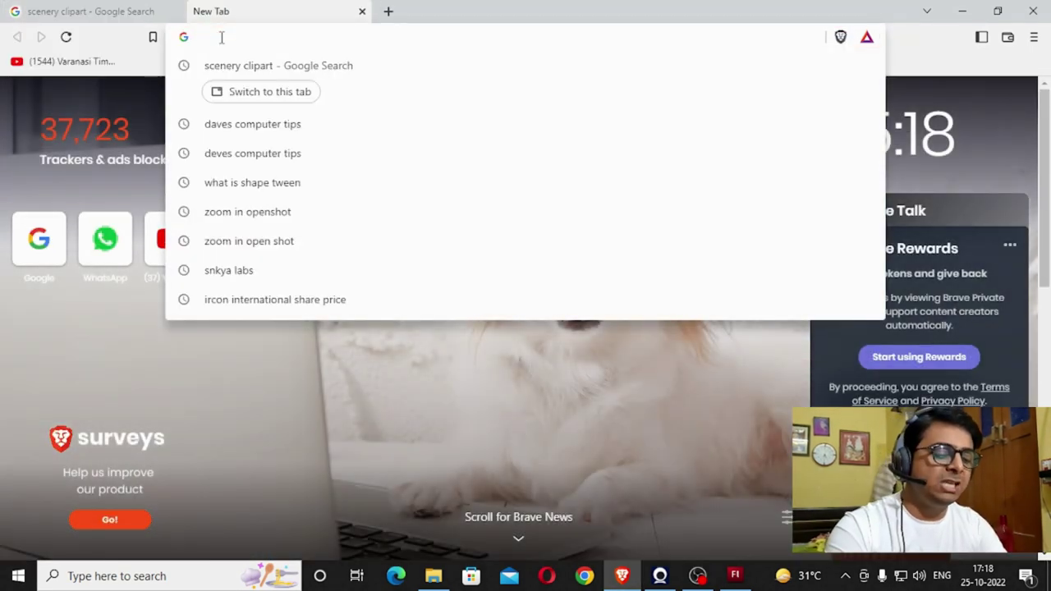
pyautogui.write('f')
pyautogui.press('BackSpace')
pyautogui.press('BackSpace')
pyautogui.write('rem')
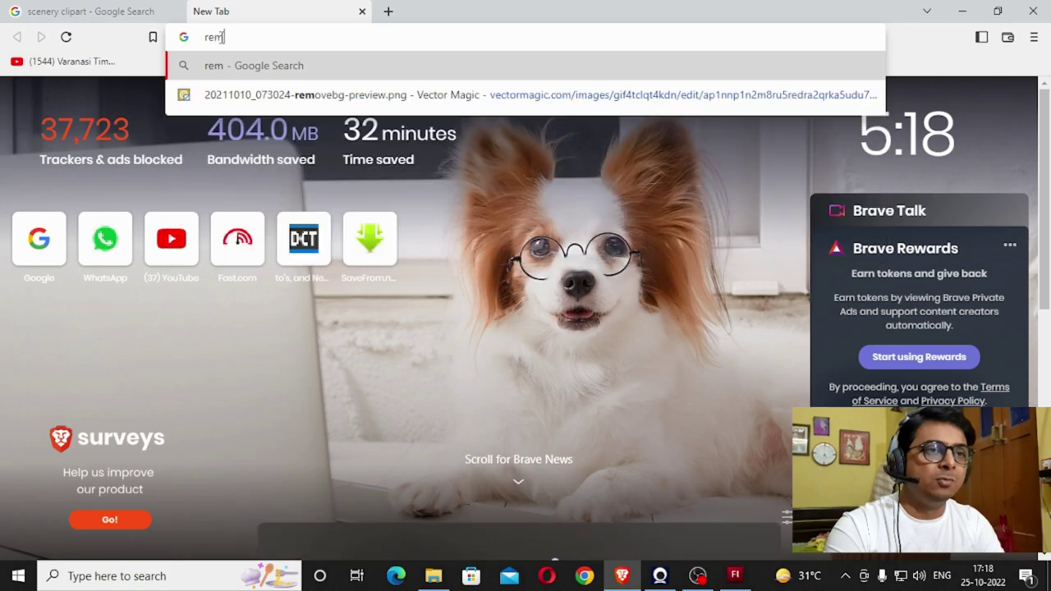
pyautogui.write('ove bg')
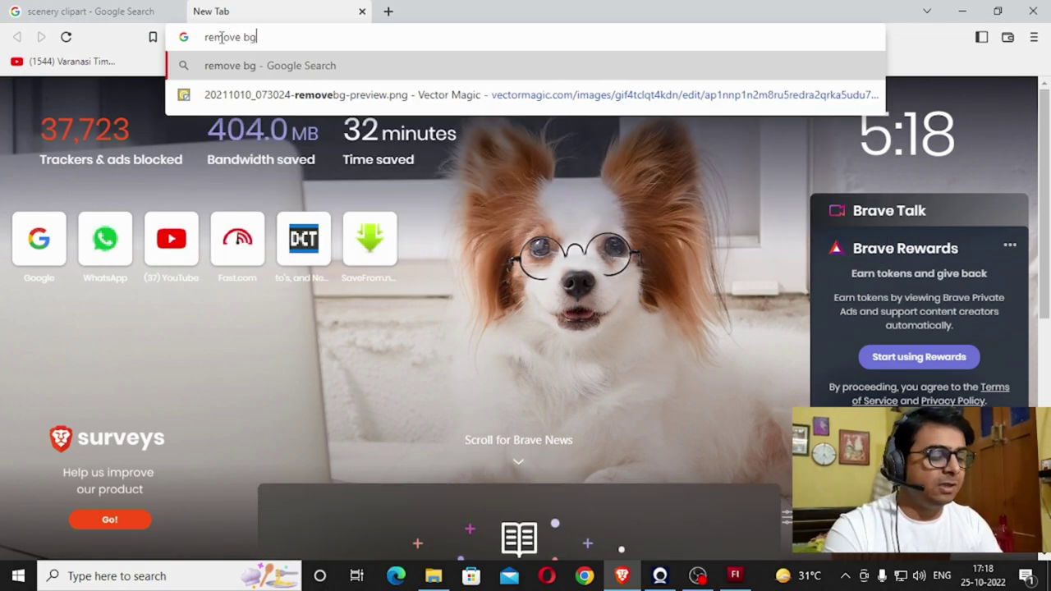
pyautogui.press('Return')
pyautogui.click(214, 230)
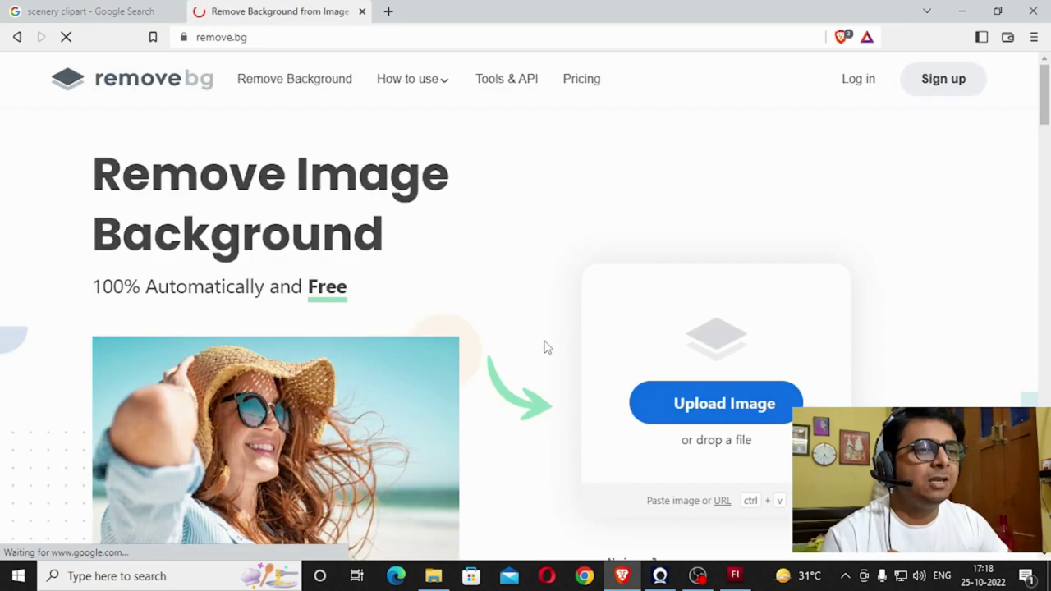
# Save the green field scenery image from the "scenery clipart" Google results to the Desktop as a JPEG
pyautogui.click(68, 9)
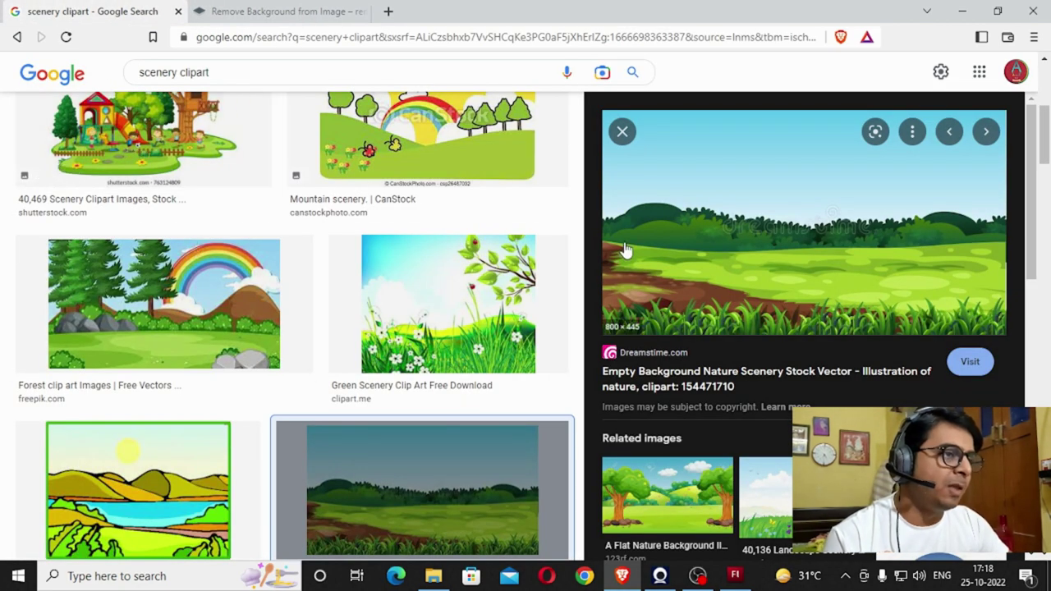
pyautogui.rightClick(625, 244)
pyautogui.click(681, 426)
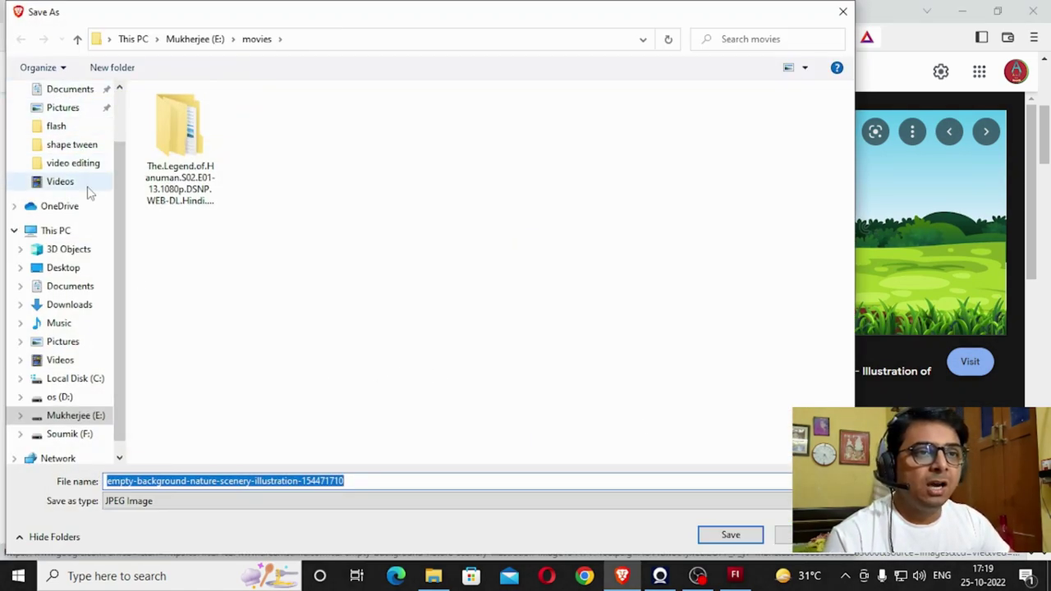
pyautogui.click(73, 271)
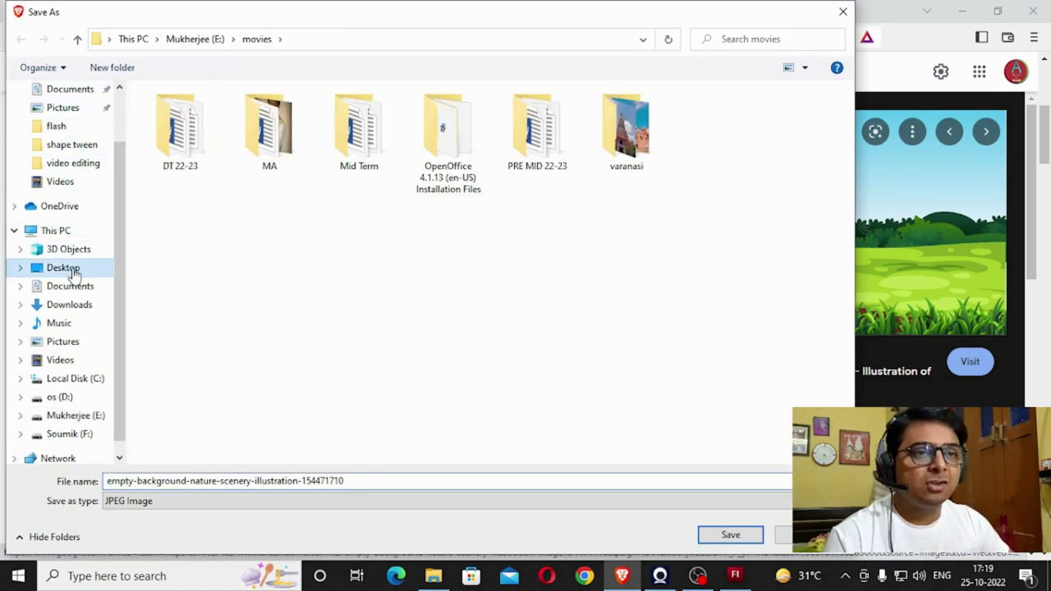
pyautogui.click(731, 535)
# Upload the downloaded scenery JPEG to remove.bg to remove its background
pyautogui.click(305, 14)
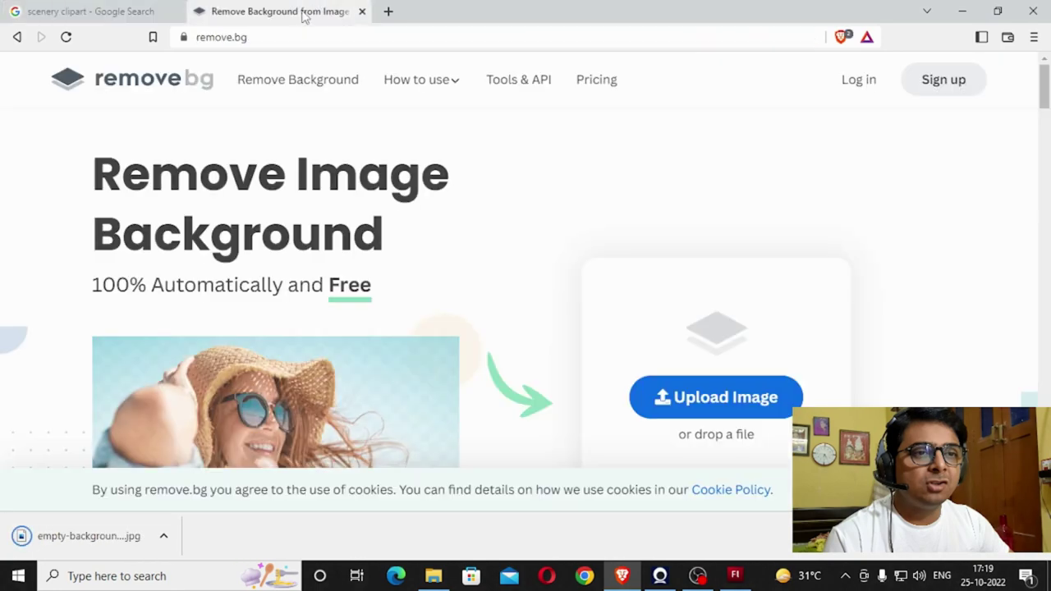
pyautogui.moveTo(111, 531); pyautogui.dragTo(690, 402)
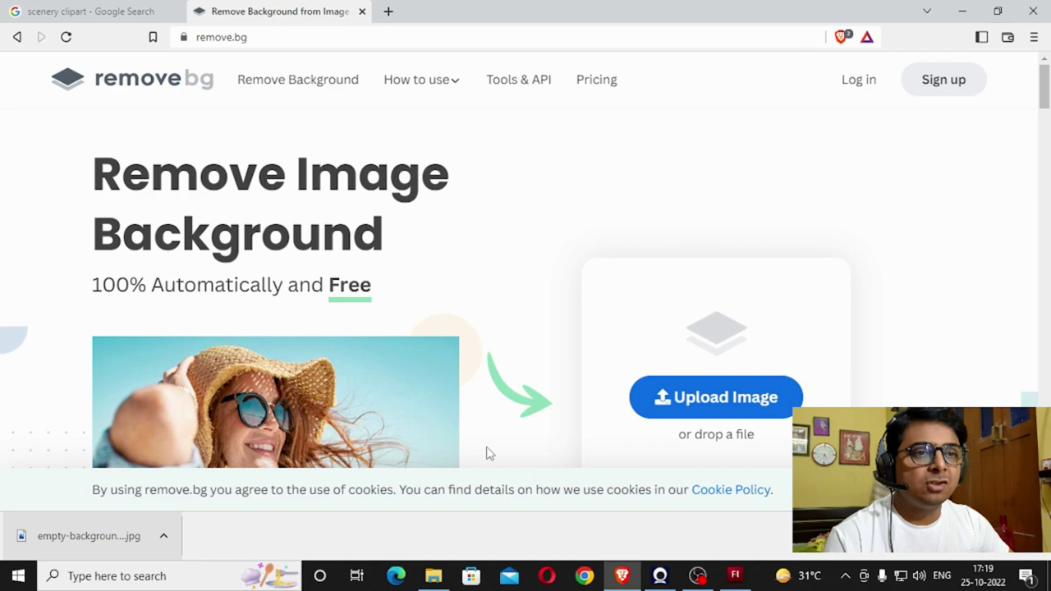
pyautogui.moveTo(91, 535); pyautogui.dragTo(721, 392)
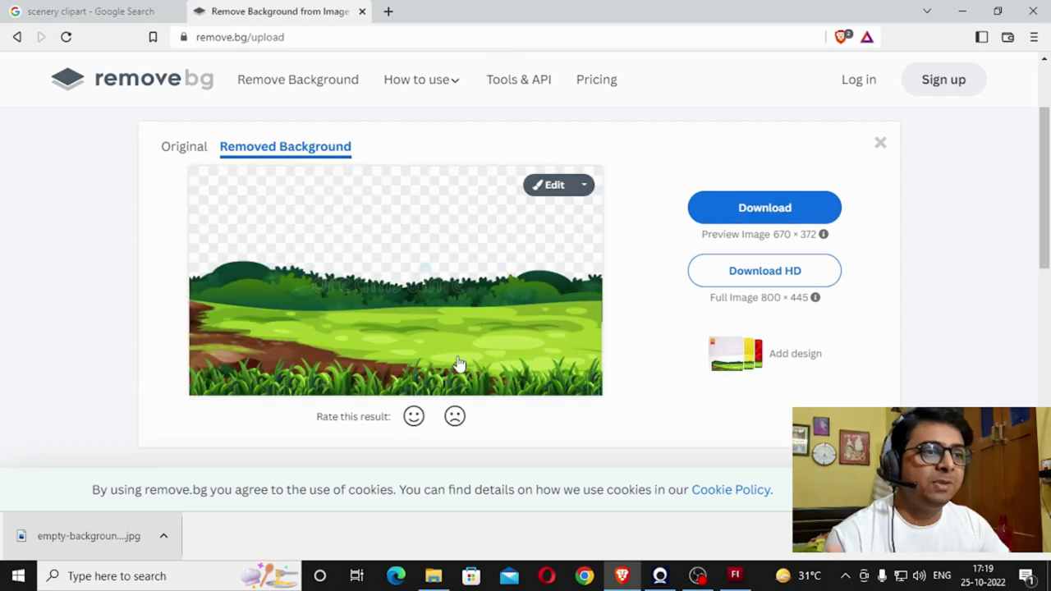
# Compare the original image with the background-removed result and download the preview-size version to the Desktop as a PNG
pyautogui.click(175, 150)
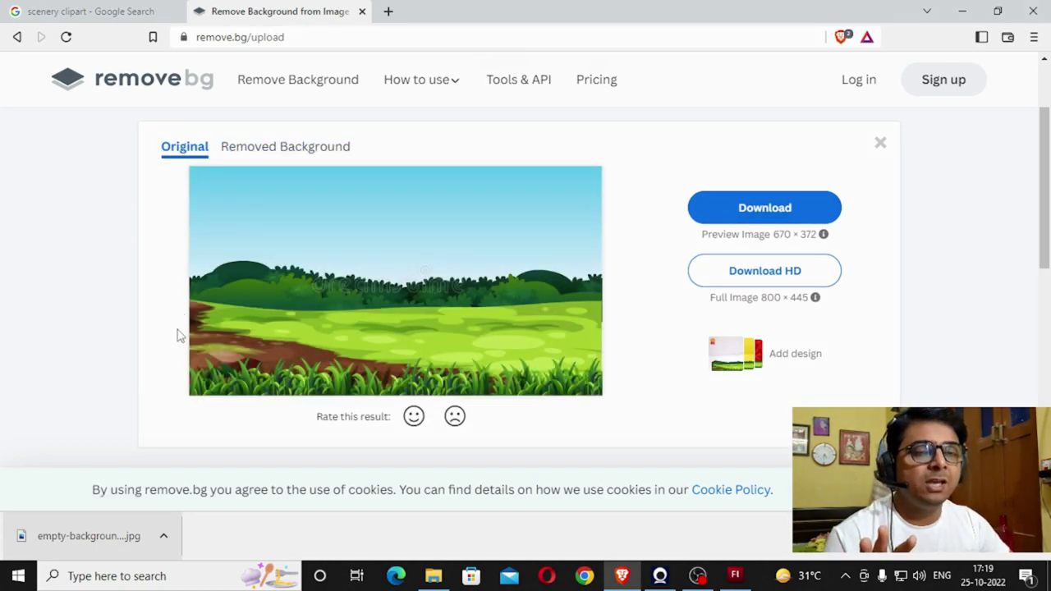
pyautogui.click(301, 147)
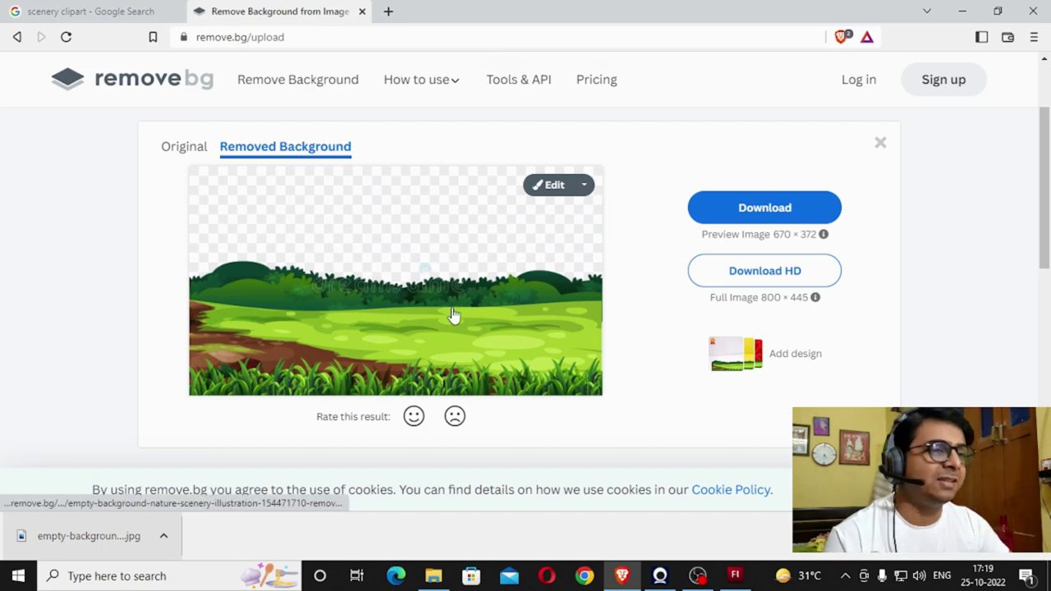
pyautogui.click(791, 209)
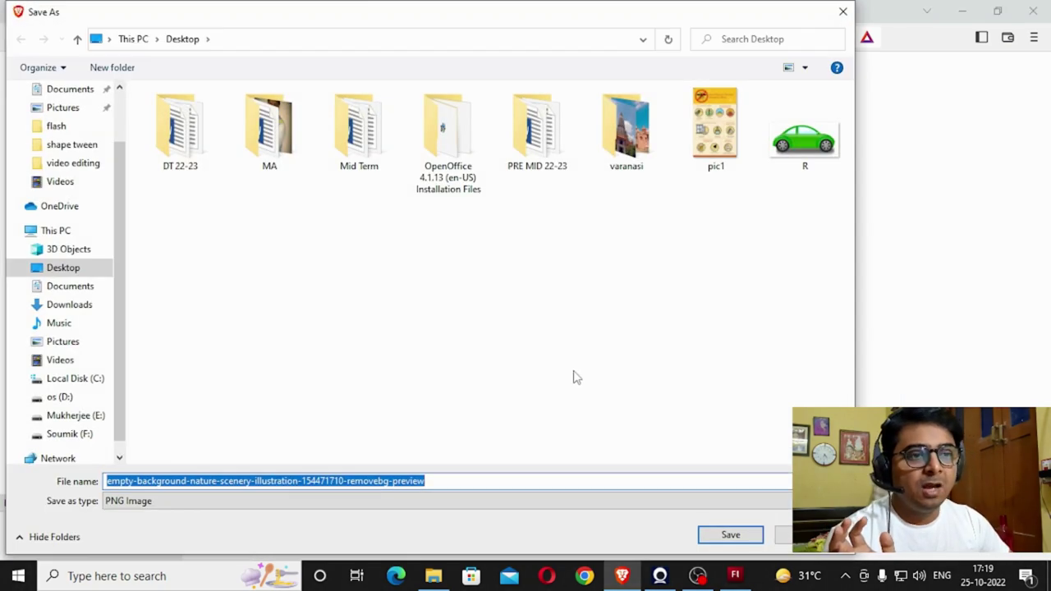
pyautogui.click(726, 535)
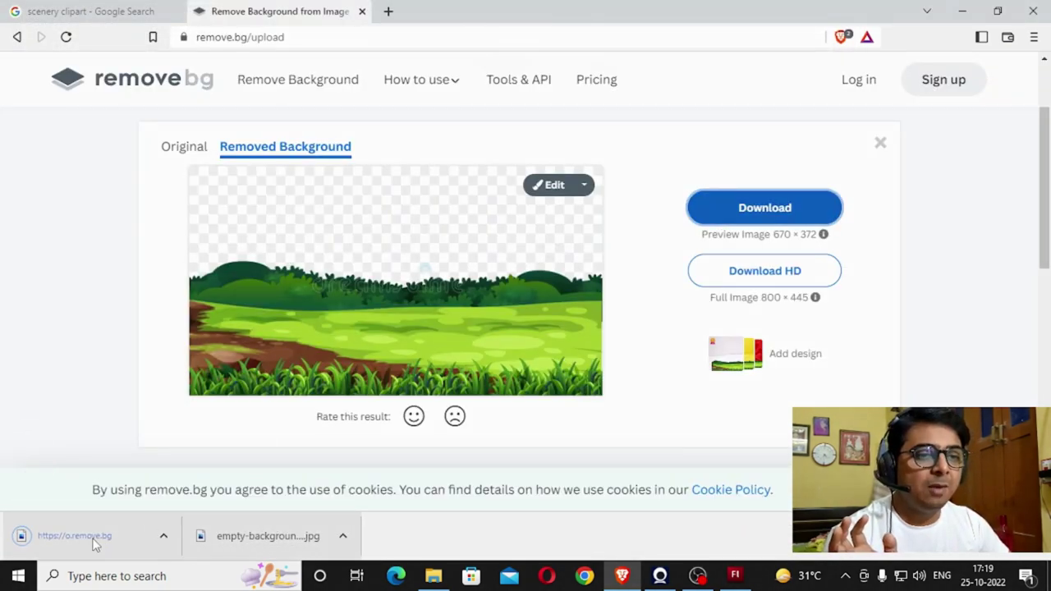
# Place the downloaded background-free scenery PNG on the scene layer in Flash and scale it to fit the stage edges
pyautogui.moveTo(81, 542); pyautogui.dragTo(194, 394)
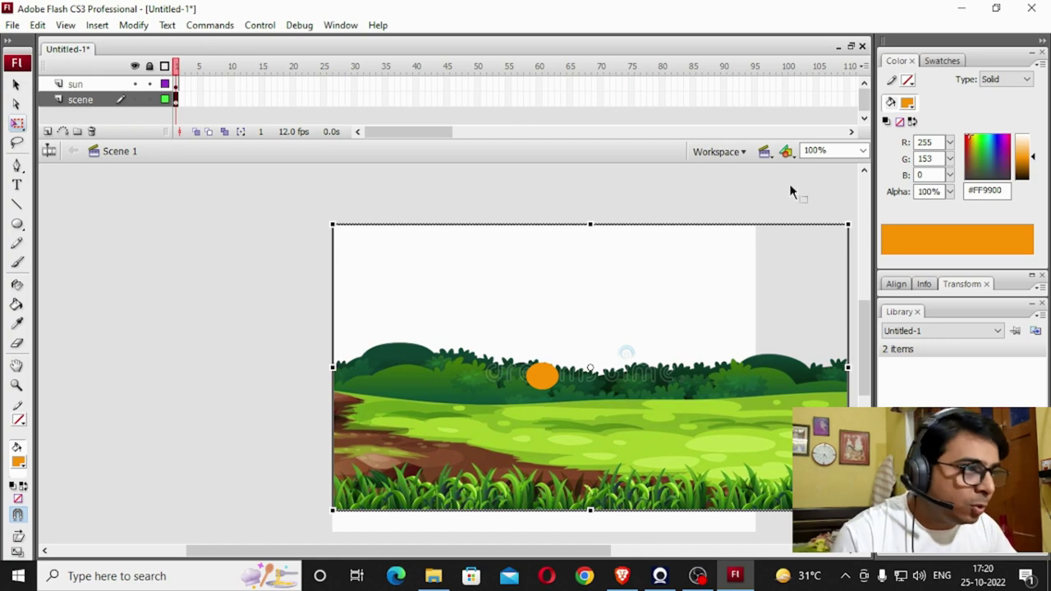
pyautogui.click(825, 153)
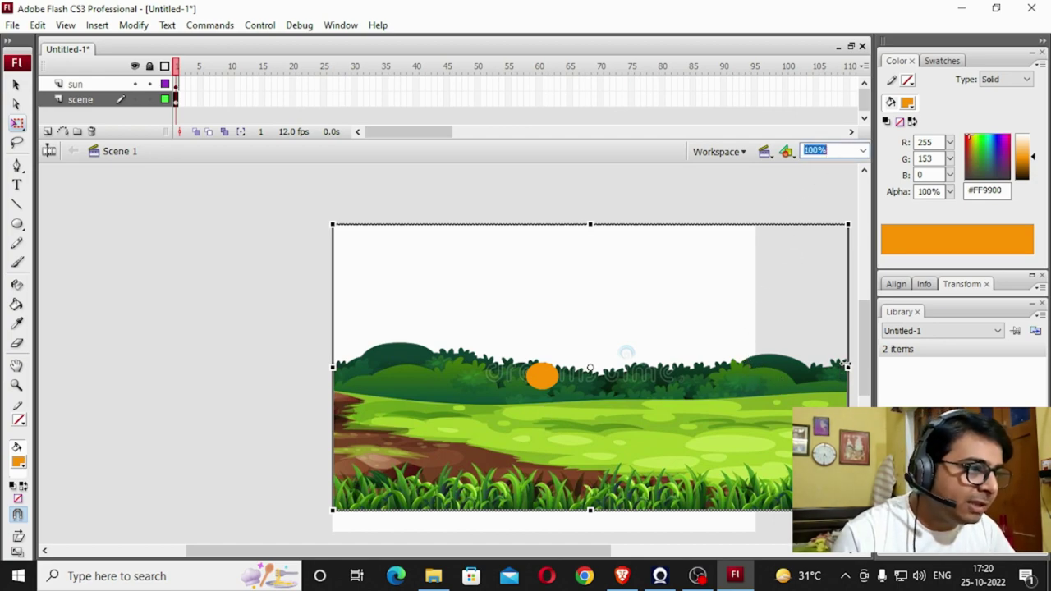
pyautogui.moveTo(846, 365); pyautogui.dragTo(753, 359)
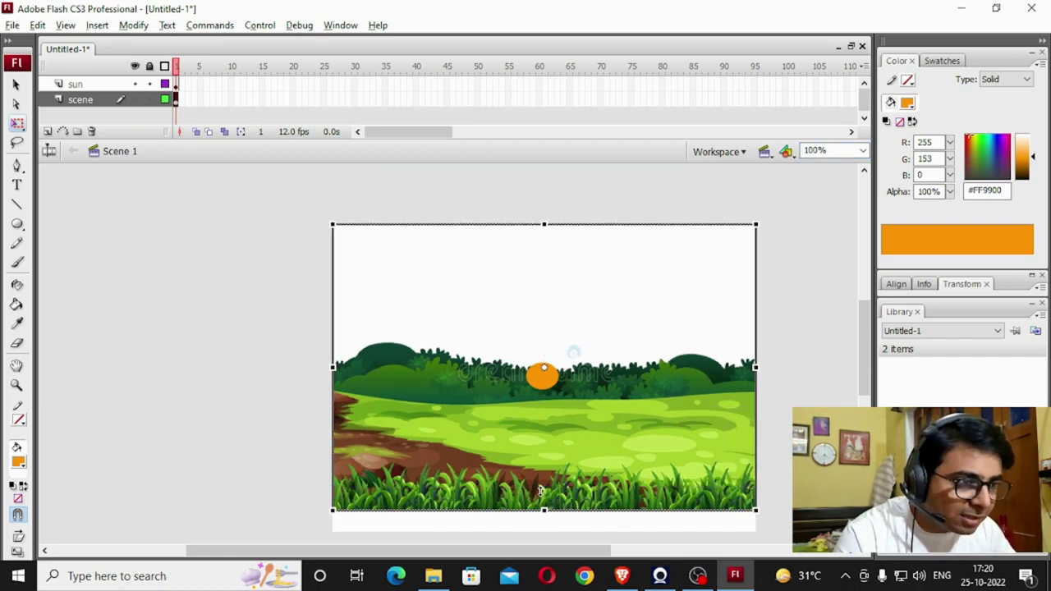
pyautogui.moveTo(543, 510)
pyautogui.mouseDown()
pyautogui.moveTo(544, 487)
pyautogui.moveTo(543, 531)
pyautogui.mouseUp()
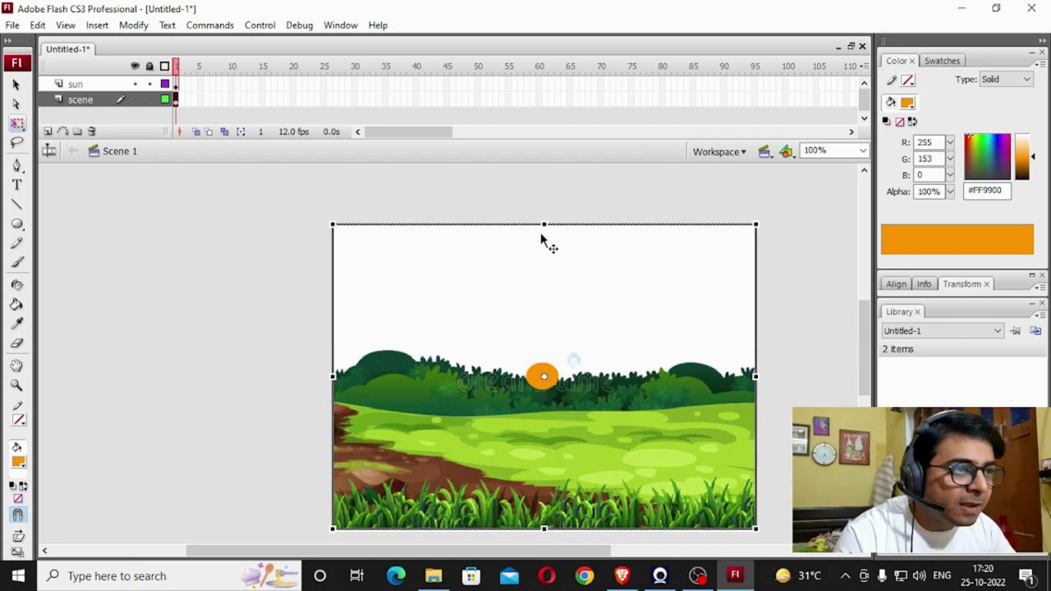
pyautogui.moveTo(542, 226)
pyautogui.mouseDown()
pyautogui.moveTo(545, 237)
pyautogui.moveTo(544, 226)
pyautogui.mouseUp()
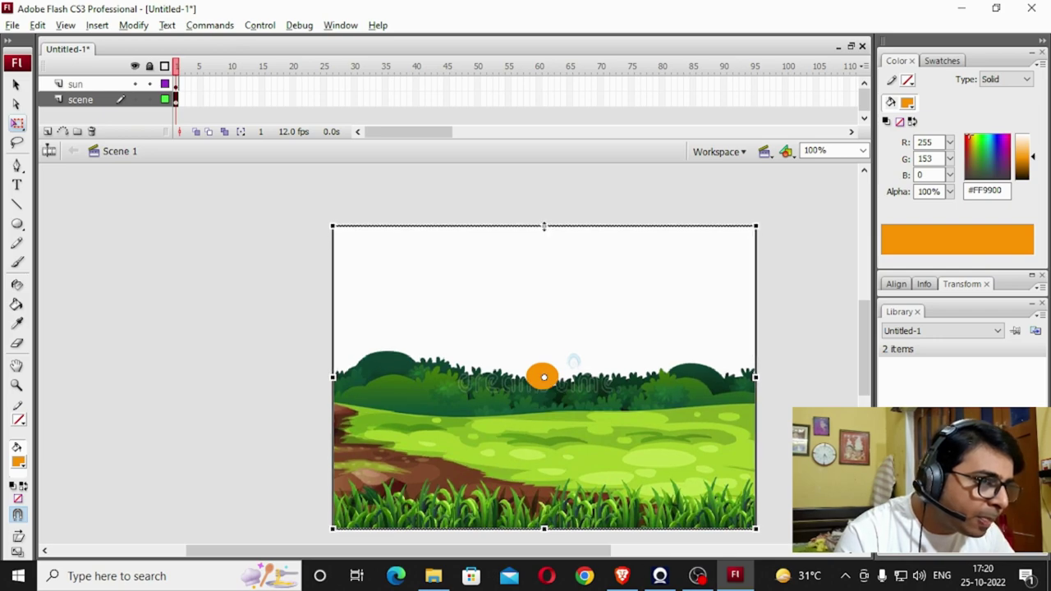
pyautogui.click(294, 273)
pyautogui.click(341, 388)
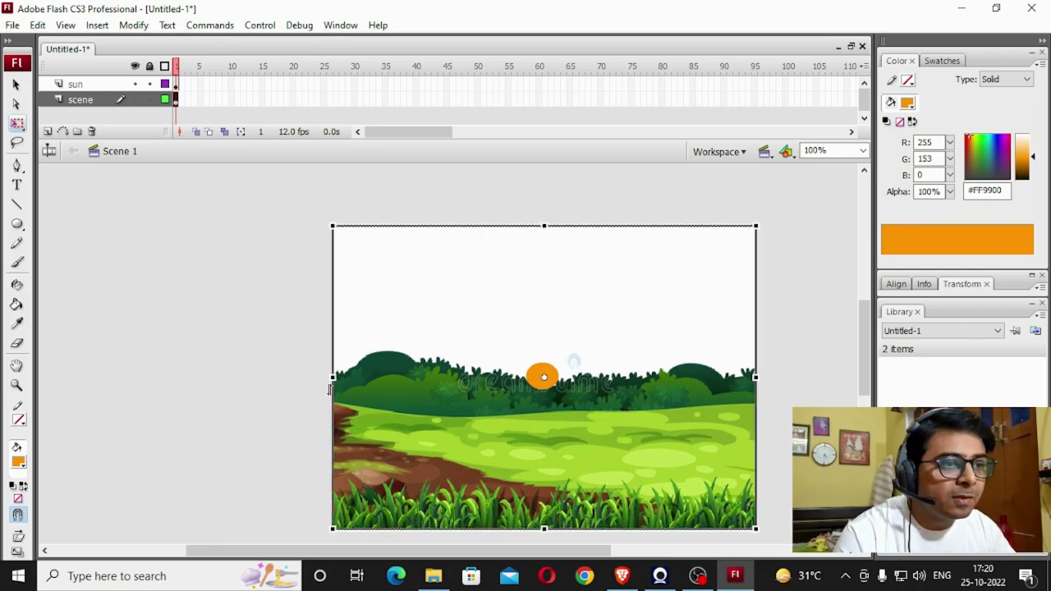
pyautogui.moveTo(333, 379)
pyautogui.mouseDown()
pyautogui.moveTo(344, 381)
pyautogui.moveTo(334, 378)
pyautogui.mouseUp()
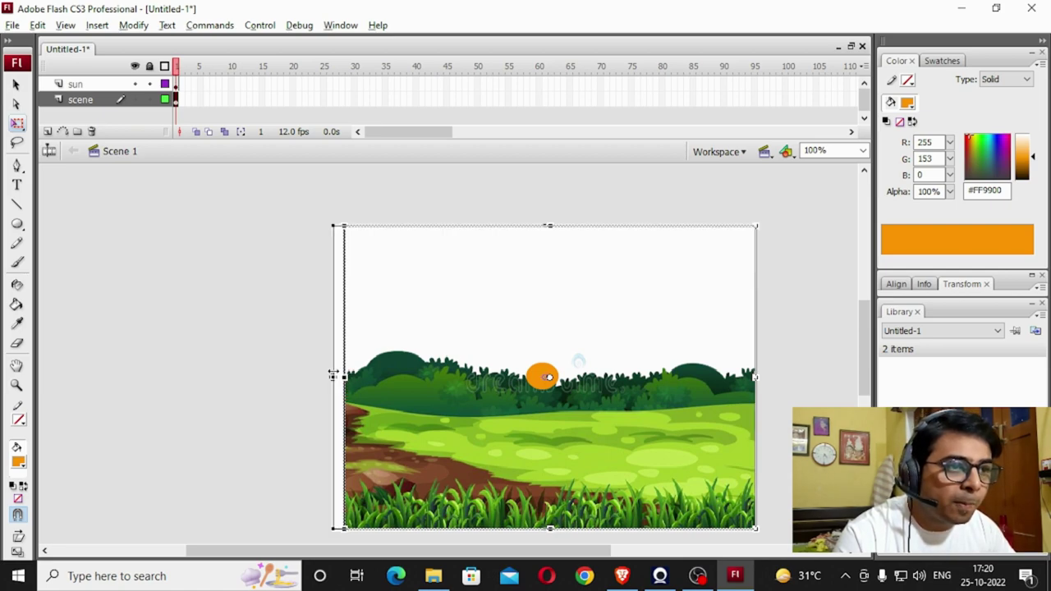
pyautogui.click(258, 363)
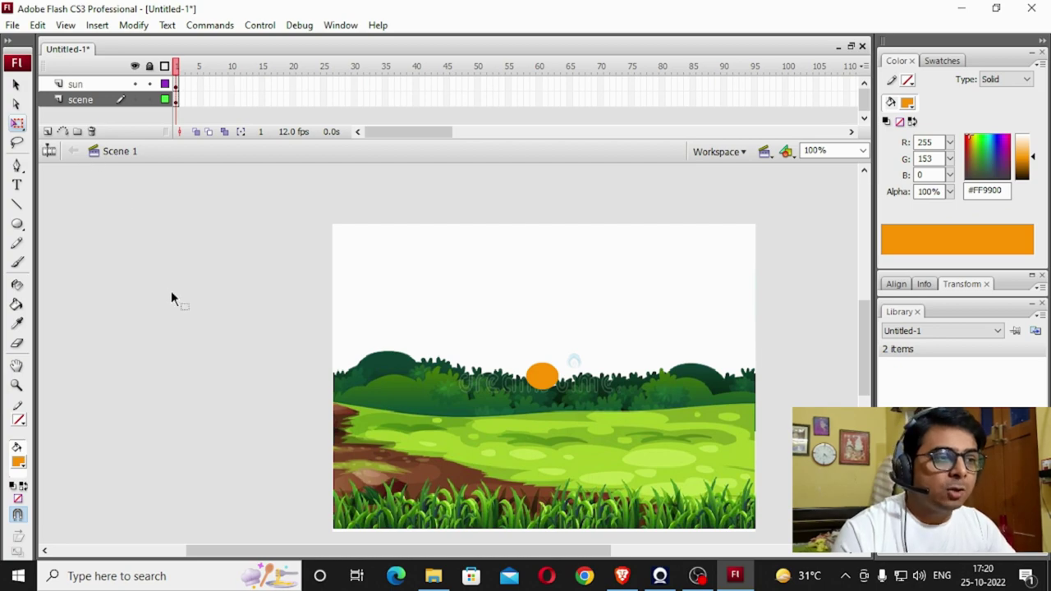
# Move the scene layer above the sun layer and lower the sun until only its upper edge shows above the bushes
pyautogui.moveTo(86, 104); pyautogui.dragTo(91, 84)
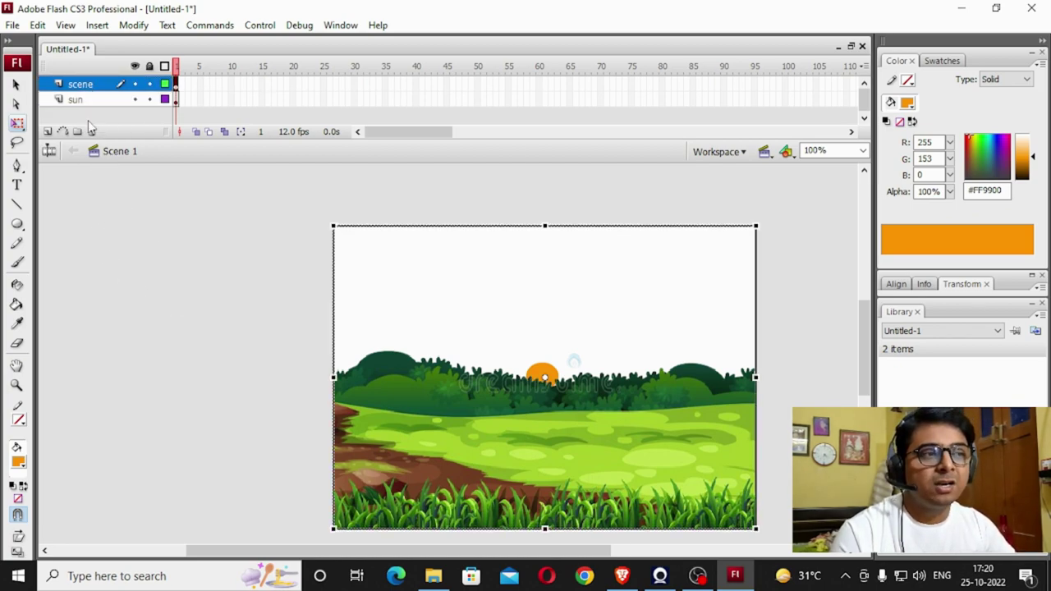
pyautogui.click(99, 217)
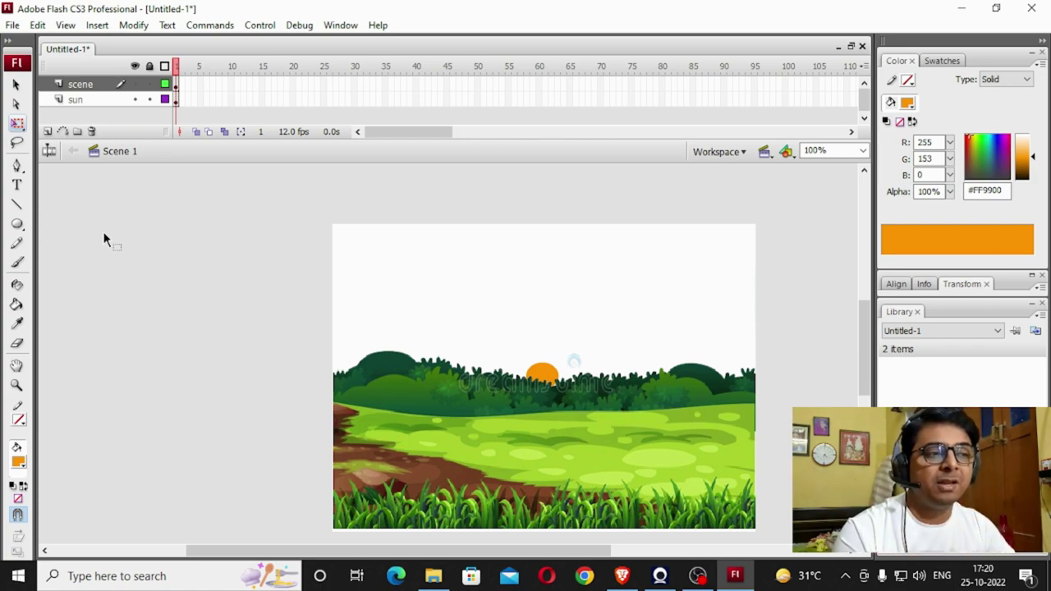
pyautogui.click(552, 376)
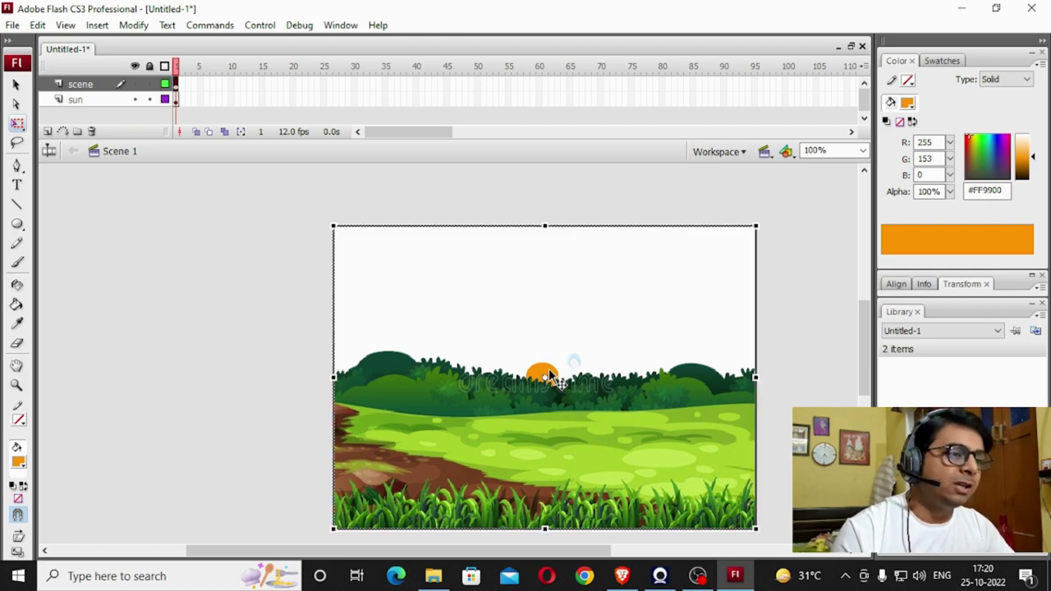
pyautogui.click(78, 101)
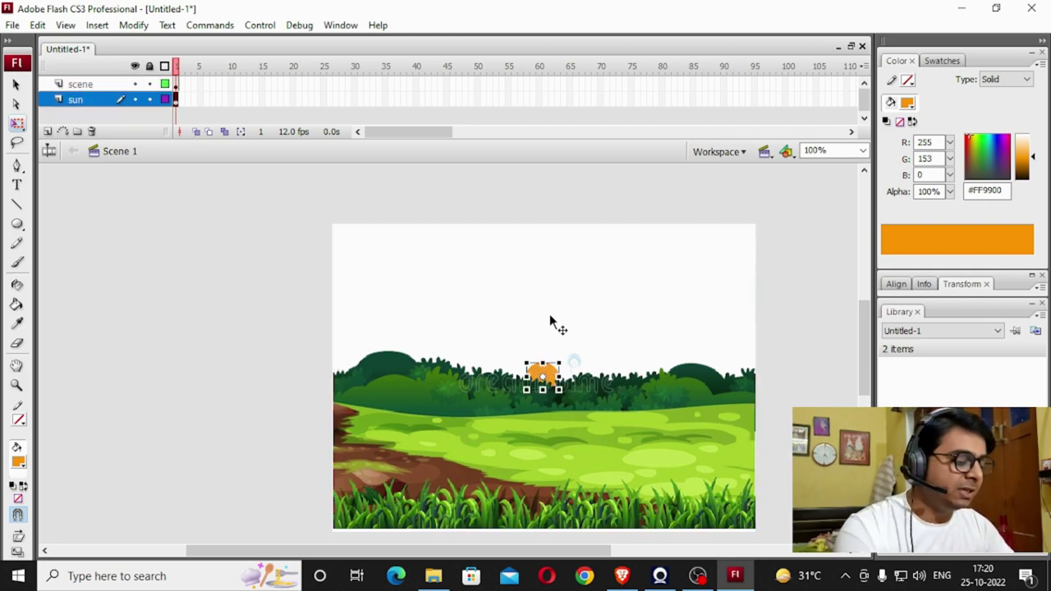
pyautogui.press('Down')
pyautogui.press('Down')
pyautogui.press('Down')
pyautogui.press('Down')
pyautogui.press('Down')
pyautogui.press('Down')
pyautogui.press('Down')
pyautogui.press('Down')
pyautogui.press('Down')
pyautogui.press('Down')
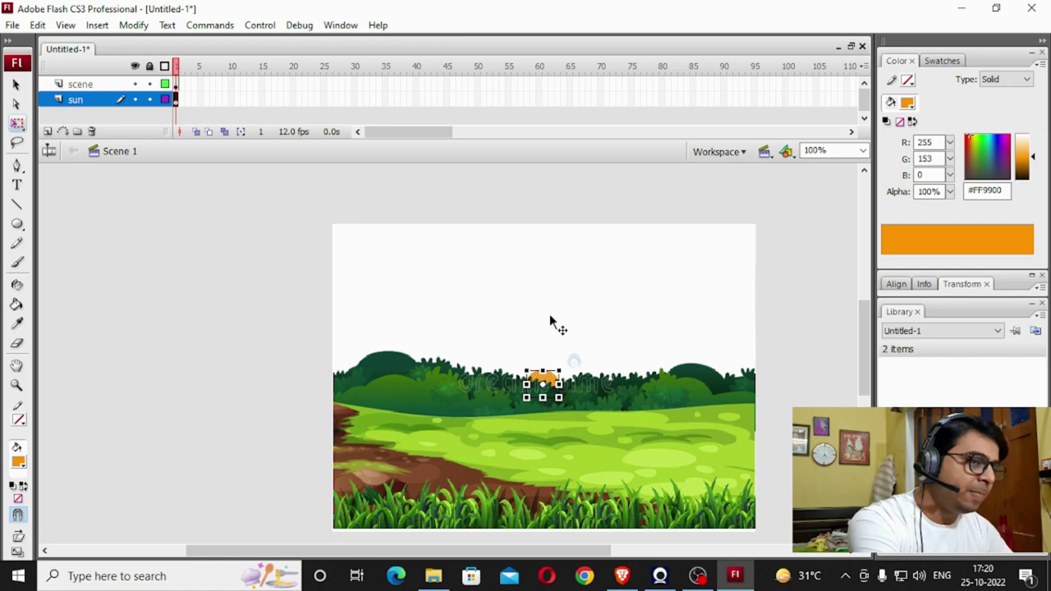
pyautogui.press('Down')
pyautogui.press('Down')
pyautogui.press('Down')
pyautogui.press('Down')
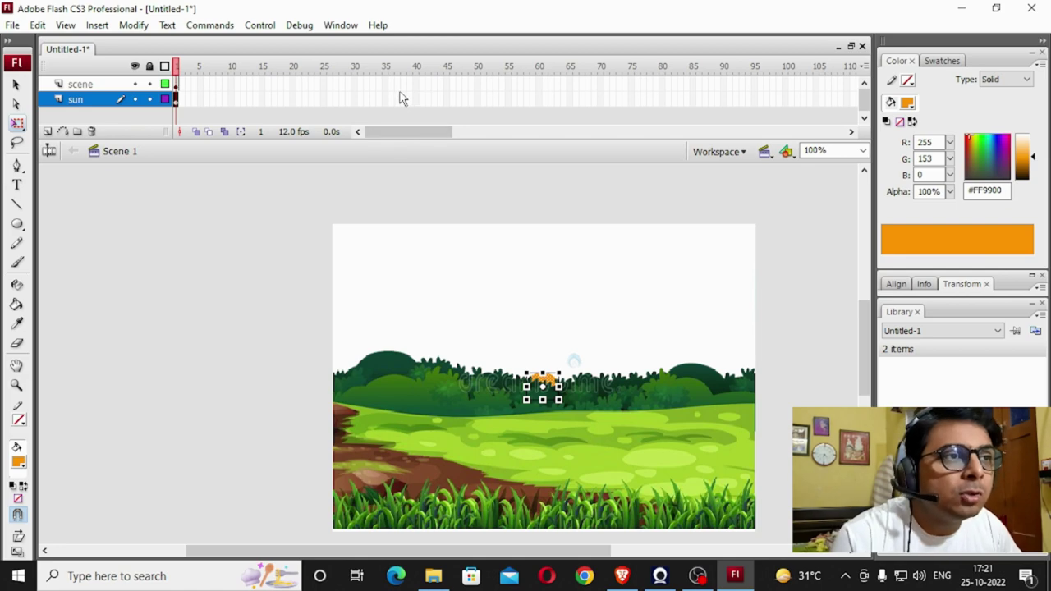
# Insert keyframes at frame 30 on both the scene and sun layers
pyautogui.click(354, 98)
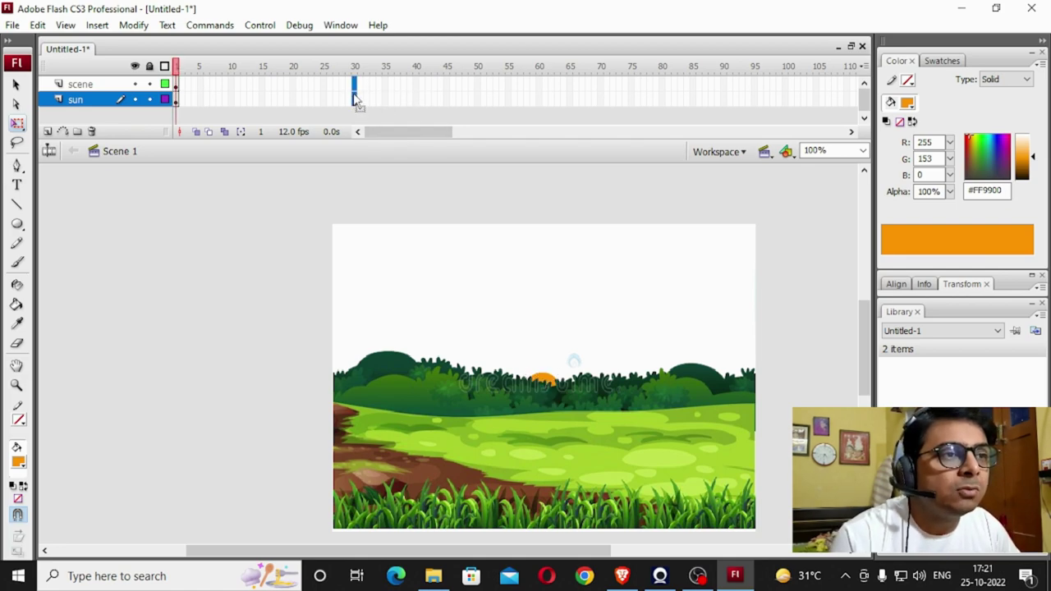
pyautogui.rightClick(355, 99)
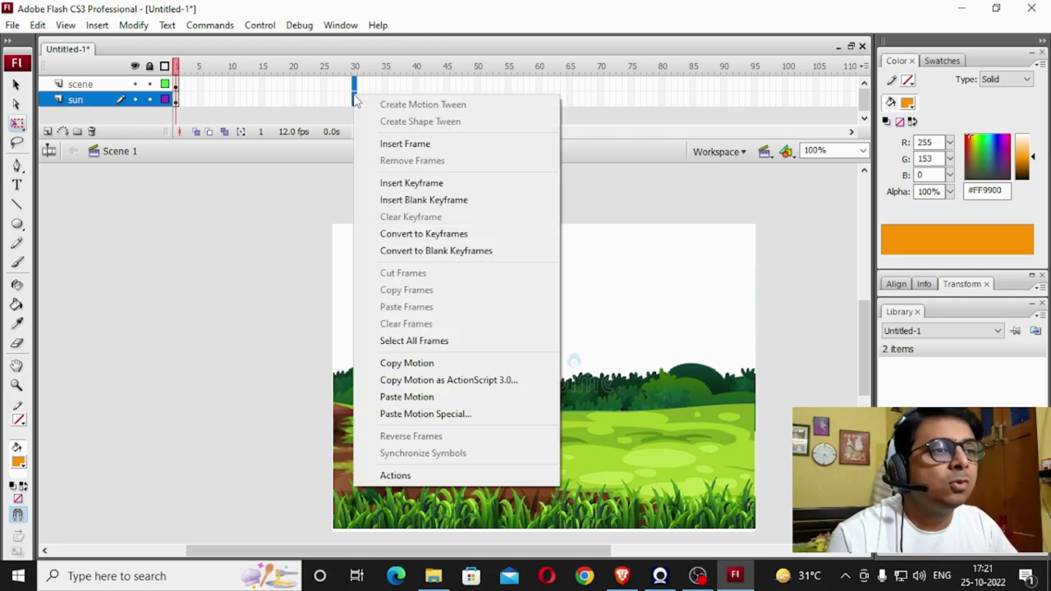
pyautogui.click(406, 183)
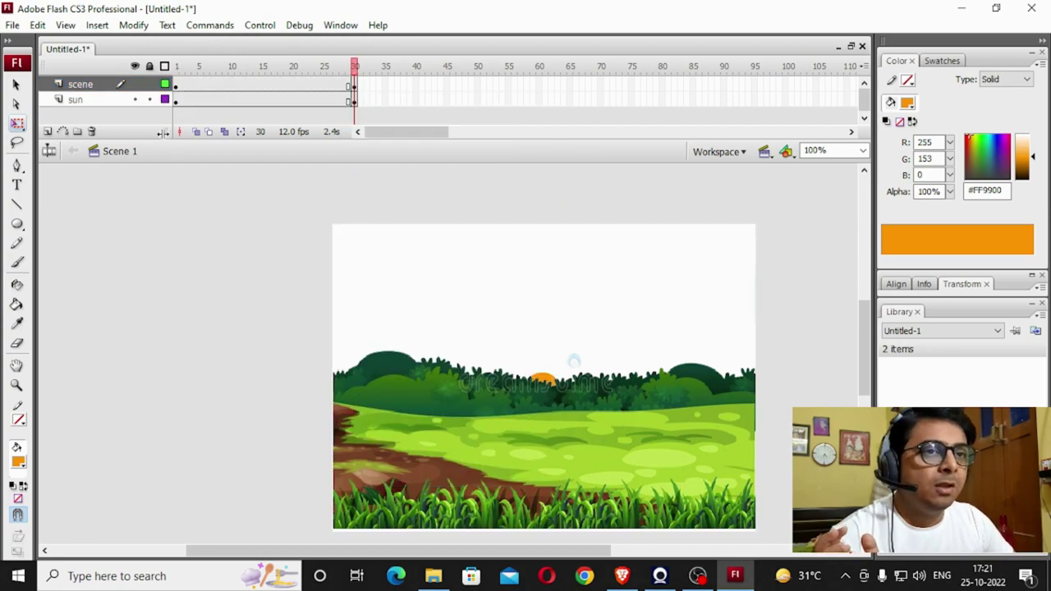
# At frame 30 of the sun layer, raise the sun straight up from behind the bushes to near the stage's upper edge
pyautogui.click(177, 101)
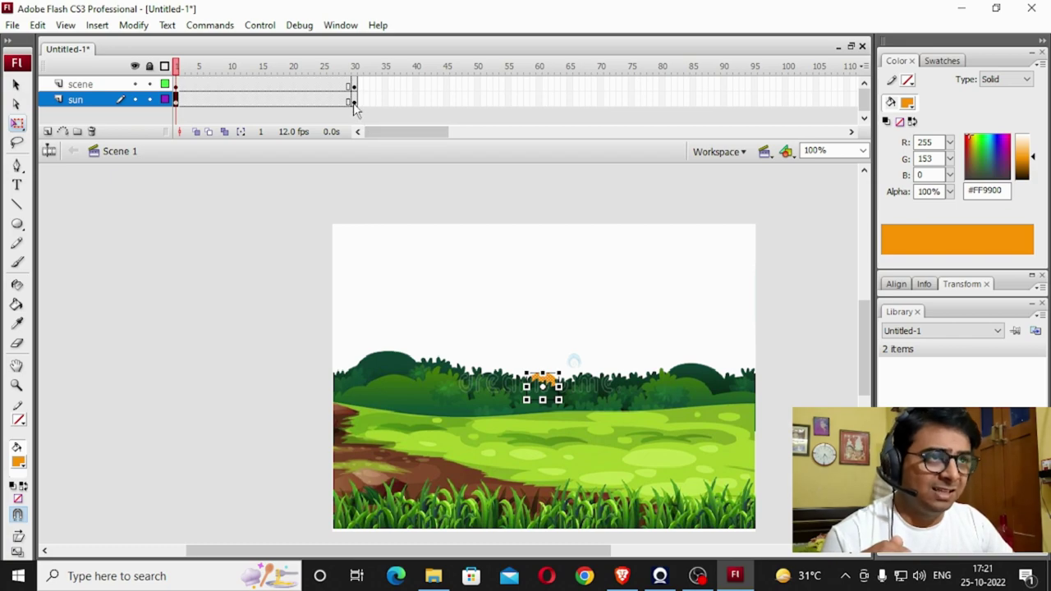
pyautogui.click(353, 99)
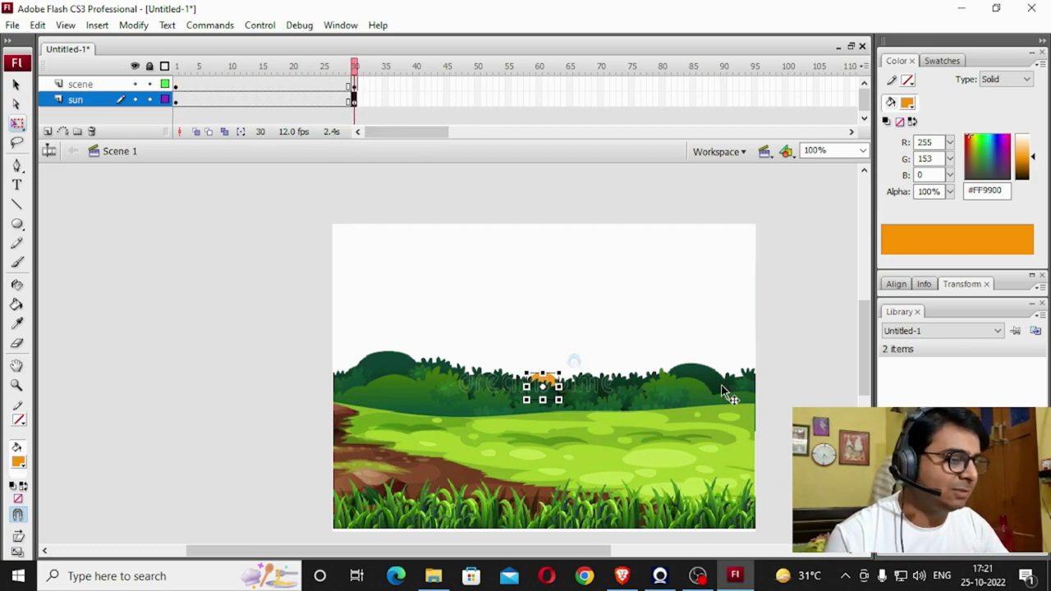
pyautogui.press('Up')
pyautogui.press('Up')
pyautogui.press('Up')
pyautogui.press('Up')
pyautogui.press('Up')
pyautogui.press('Up')
pyautogui.press('Up')
pyautogui.press('Up')
pyautogui.press('Up')
pyautogui.press('Up')
pyautogui.press('Up')
pyautogui.press('Up')
pyautogui.press('Up')
pyautogui.press('Up')
pyautogui.press('Up')
pyautogui.press('Up')
pyautogui.press('Up')
pyautogui.press('Up')
pyautogui.press('Up')
pyautogui.press('Up')
pyautogui.press('Up')
pyautogui.press('Up')
pyautogui.press('Up')
pyautogui.press('Up')
pyautogui.press('Up')
pyautogui.press('Up')
pyautogui.press('Up')
pyautogui.press('Up')
pyautogui.press('Up')
pyautogui.press('Up')
pyautogui.press('Up')
pyautogui.press('Up')
pyautogui.press('Up')
pyautogui.press('Up')
pyautogui.press('Up')
pyautogui.press('Up')
pyautogui.press('Up')
pyautogui.press('Up')
pyautogui.press('Up')
pyautogui.press('Up')
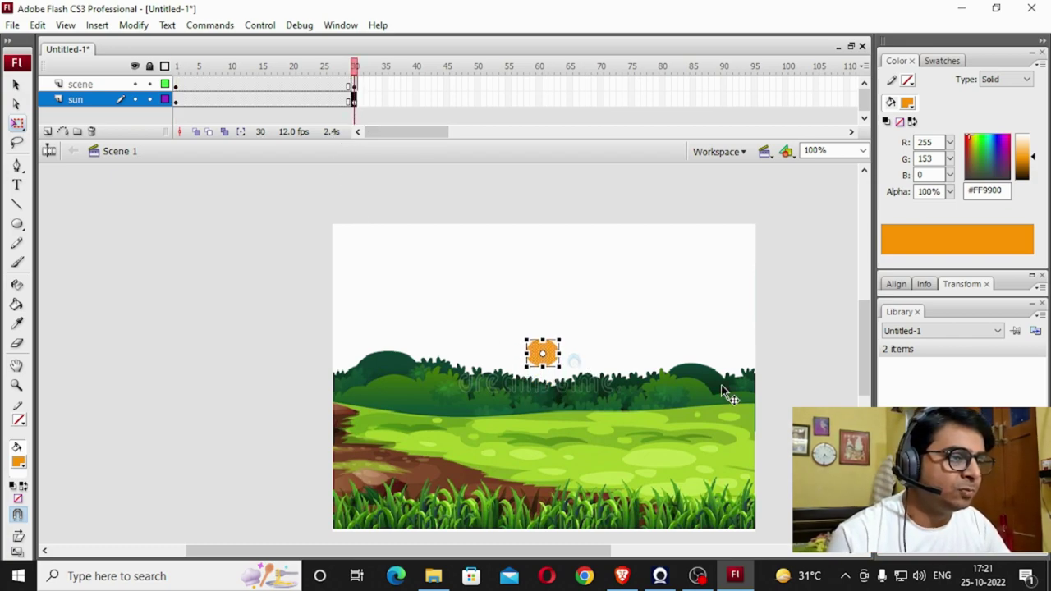
pyautogui.press('Up')
pyautogui.press('Up')
pyautogui.press('Up')
pyautogui.press('Up')
pyautogui.press('Up')
pyautogui.press('Up')
pyautogui.press('Up')
pyautogui.press('Up')
pyautogui.press('Up')
pyautogui.press('Up')
pyautogui.press('Up')
pyautogui.press('Up')
pyautogui.press('Up')
pyautogui.press('Up')
pyautogui.press('Up')
pyautogui.press('Up')
pyautogui.press('Up')
pyautogui.press('Up')
pyautogui.press('Up')
pyautogui.press('Up')
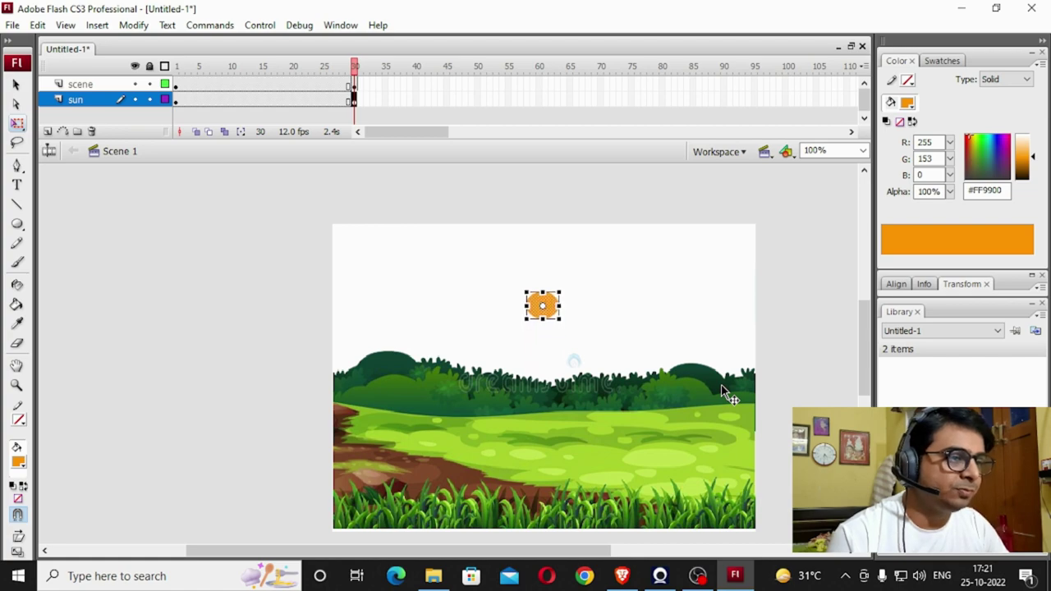
pyautogui.press('Up')
pyautogui.press('Up')
pyautogui.press('Up')
pyautogui.press('Up')
pyautogui.press('Up')
pyautogui.press('Up')
pyautogui.press('Up')
pyautogui.press('Up')
pyautogui.press('Up')
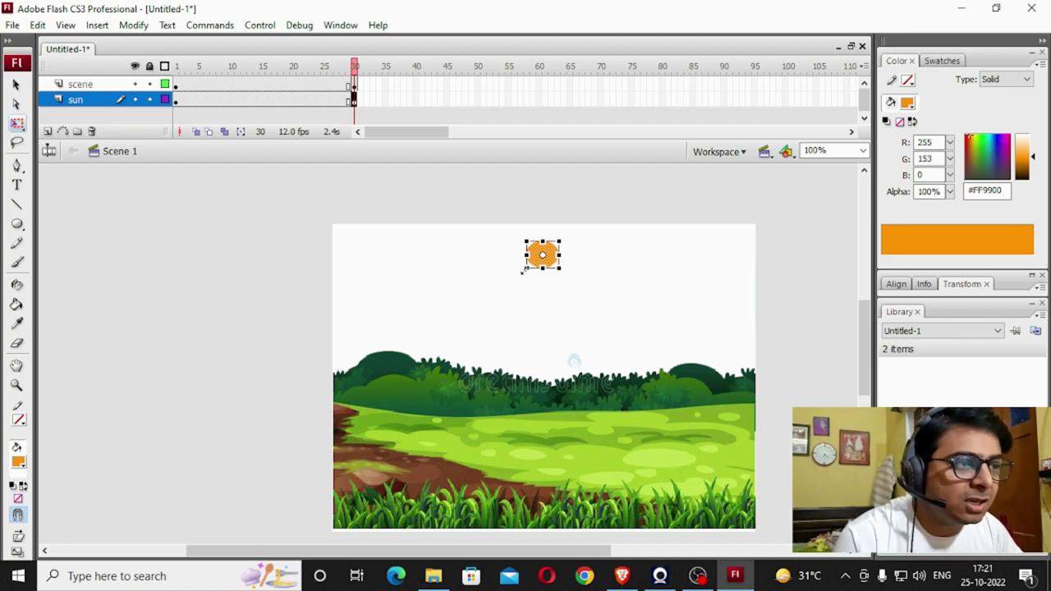
# Enlarge the sun at frame 30 and shift it slightly right and up to recentre it in the sky
pyautogui.moveTo(523, 272); pyautogui.dragTo(507, 287)
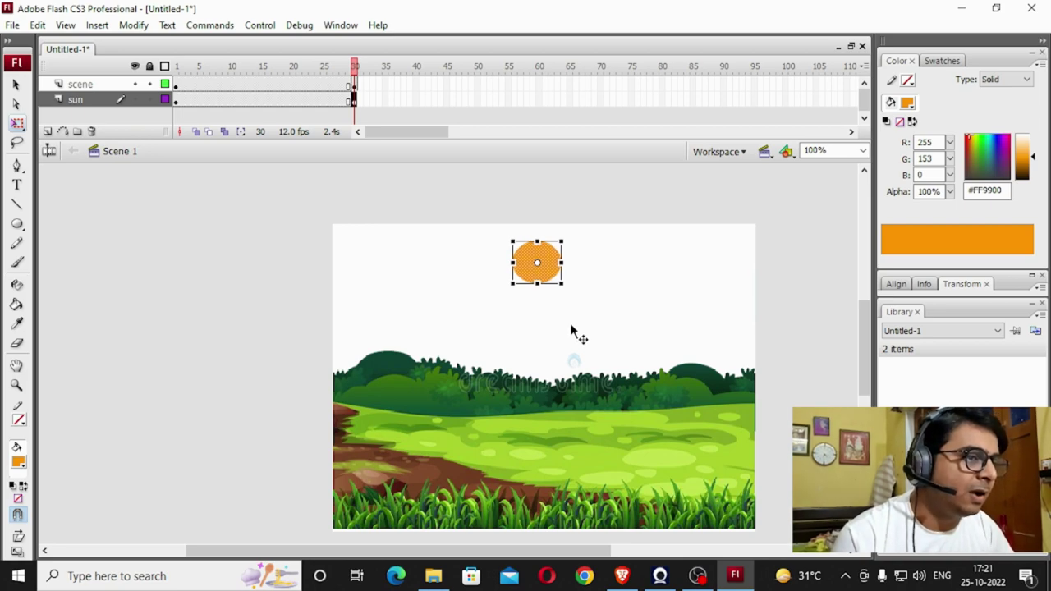
pyautogui.press('Right')
pyautogui.press('Right')
pyautogui.press('Right')
pyautogui.press('Right')
pyautogui.press('Right')
pyautogui.press('Right')
pyautogui.press('Right')
pyautogui.press('Right')
pyautogui.press('Up')
pyautogui.press('Up')
pyautogui.press('Up')
pyautogui.press('Right')
pyautogui.press('Right')
pyautogui.press('Right')
pyautogui.press('Right')
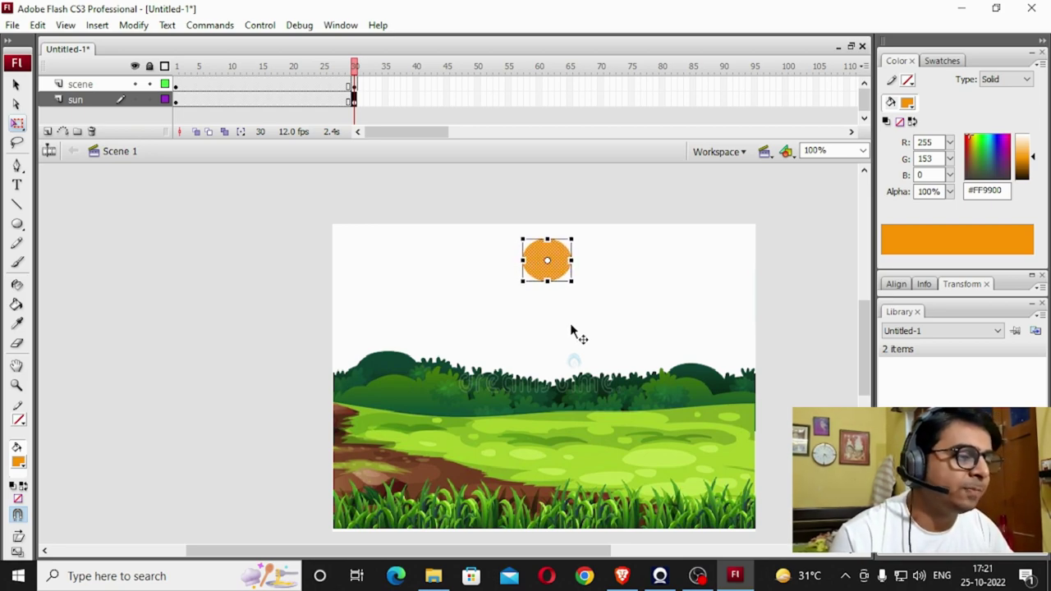
pyautogui.click(303, 313)
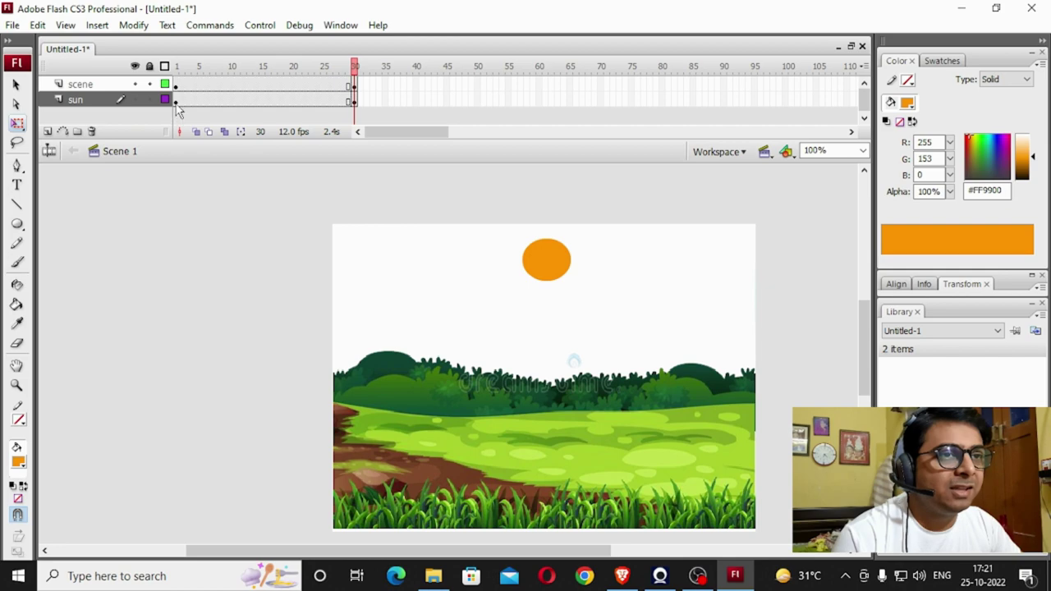
# Compare the sun at frames 1 and 30, and change its fill at frame 30 to yellow #FFFF00
pyautogui.click(175, 99)
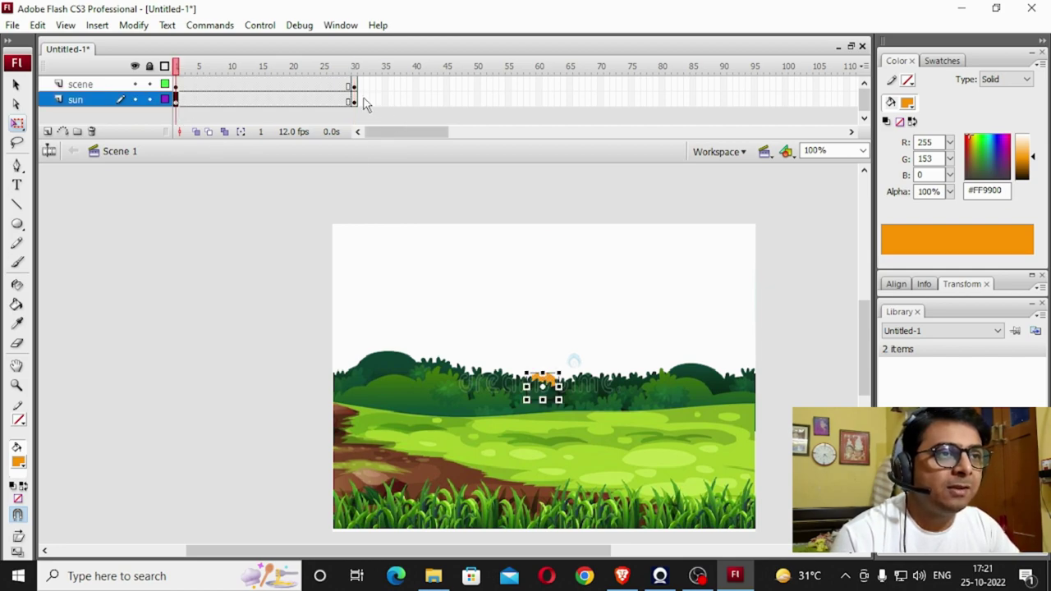
pyautogui.click(353, 102)
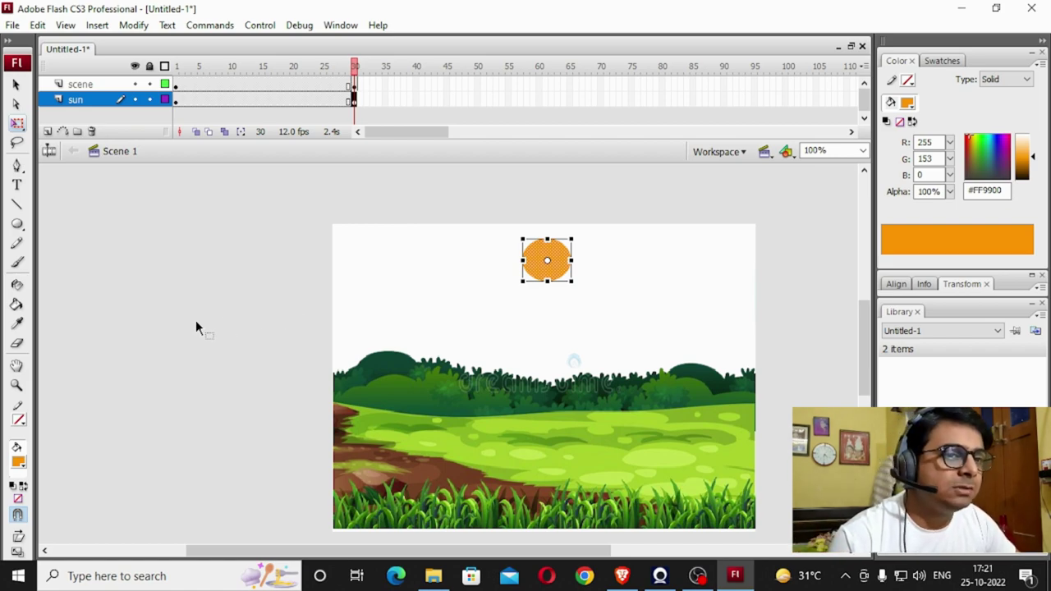
pyautogui.click(18, 463)
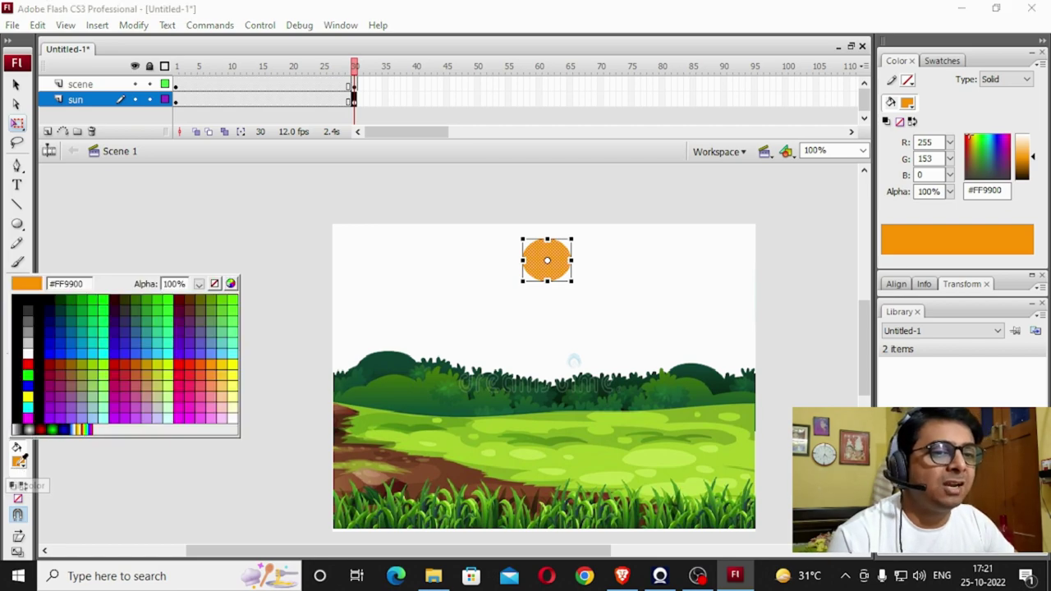
pyautogui.click(236, 364)
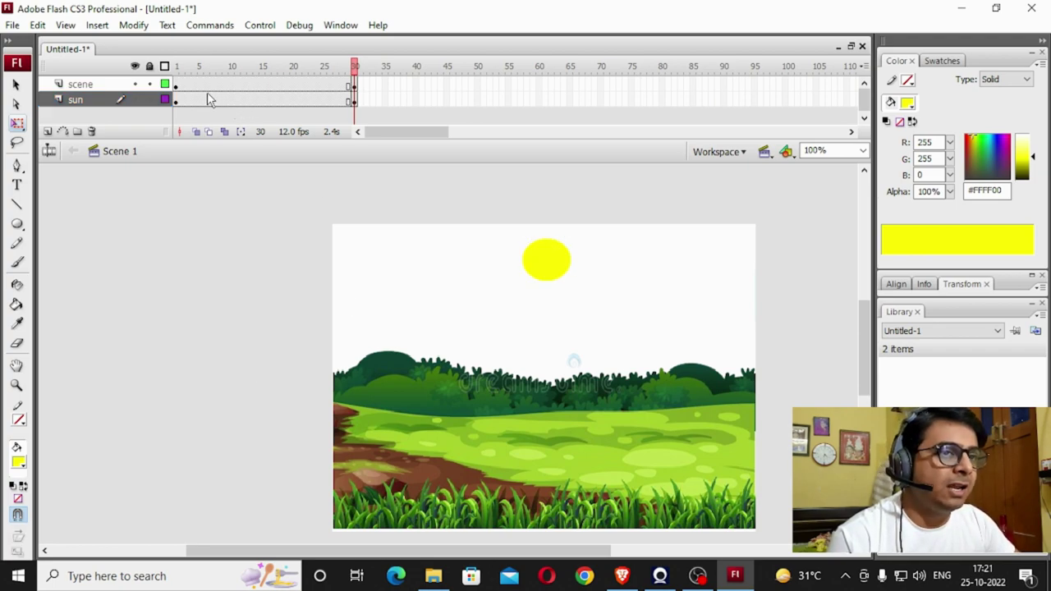
# Raise the yellow sun slightly and enlarge it further at frame 30, and return to frame 1 of the sun layer
pyautogui.click(177, 100)
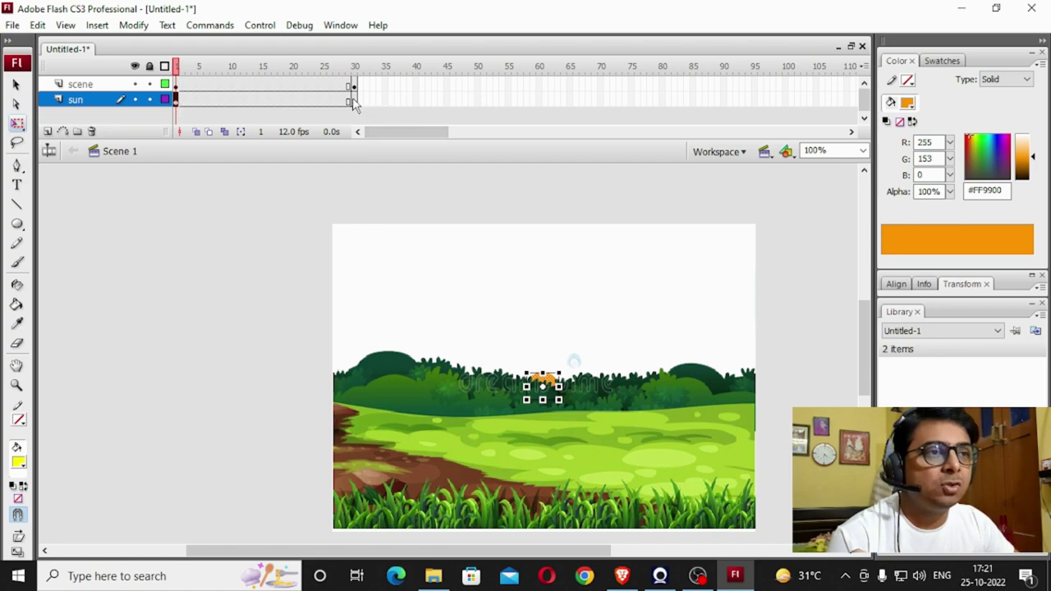
pyautogui.click(354, 99)
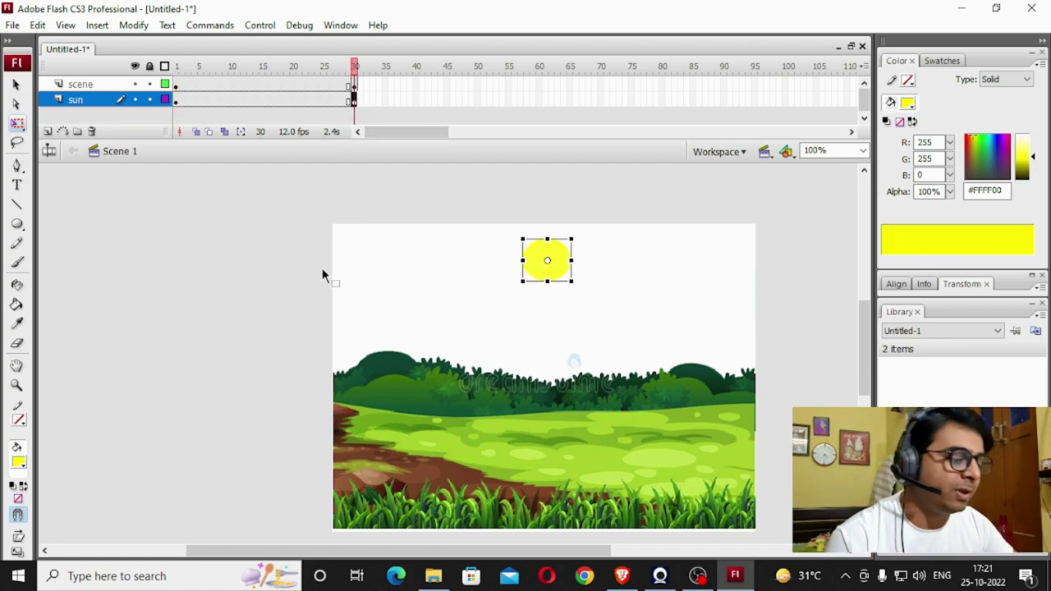
pyautogui.press('Up')
pyautogui.press('Up')
pyautogui.press('Up')
pyautogui.press('Up')
pyautogui.press('Up')
pyautogui.press('Up')
pyautogui.press('Up')
pyautogui.press('Up')
pyautogui.press('Up')
pyautogui.press('Up')
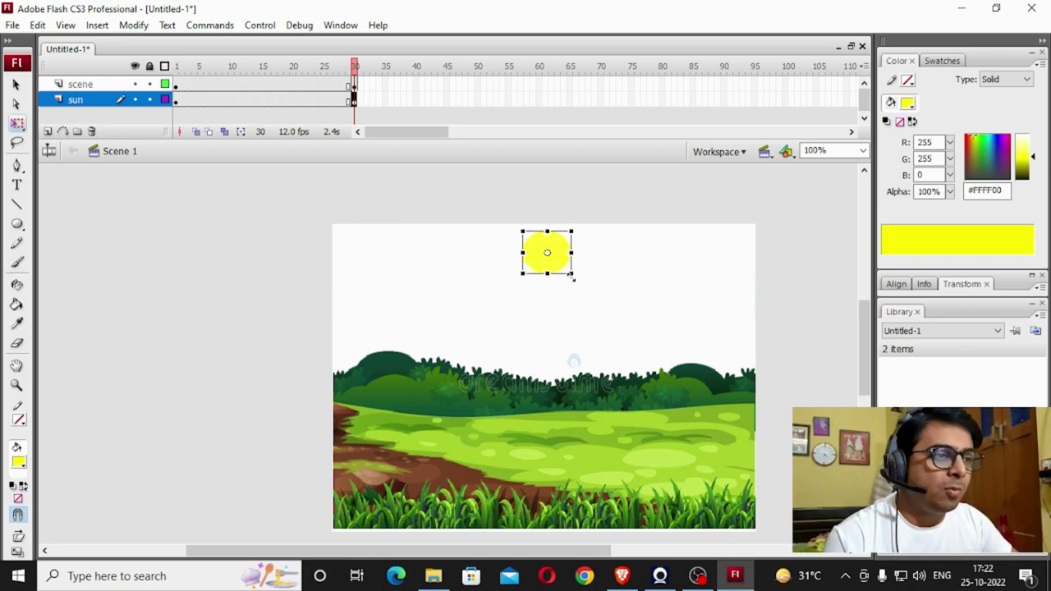
pyautogui.moveTo(572, 273); pyautogui.dragTo(586, 290)
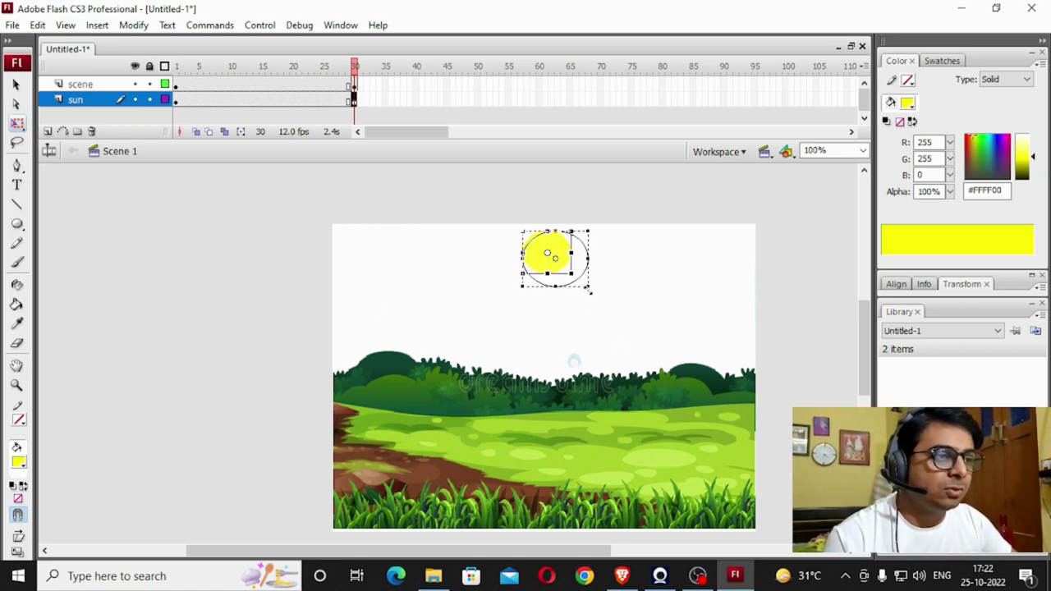
pyautogui.click(294, 282)
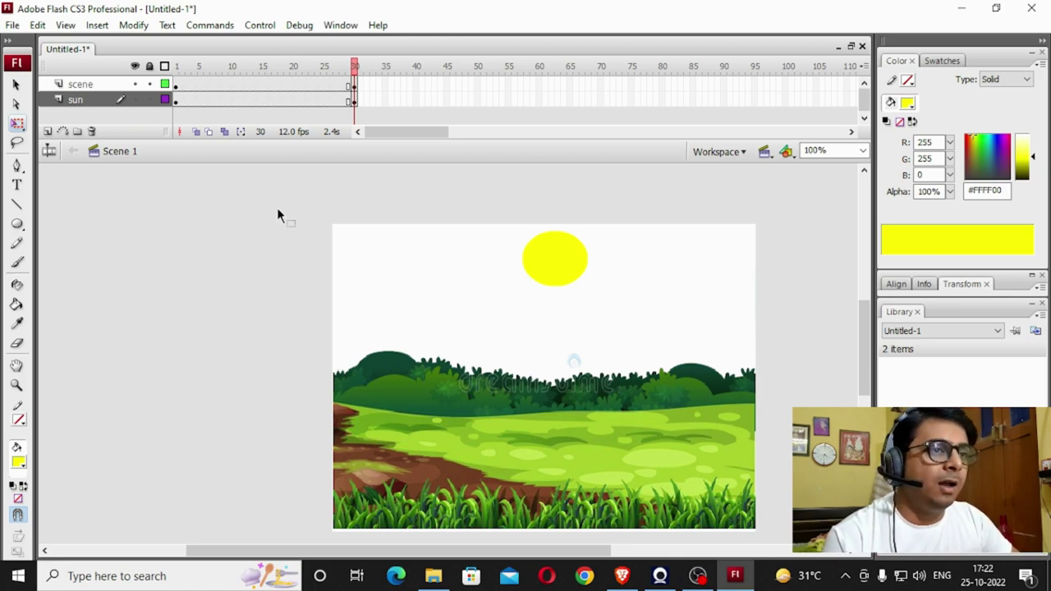
pyautogui.click(174, 99)
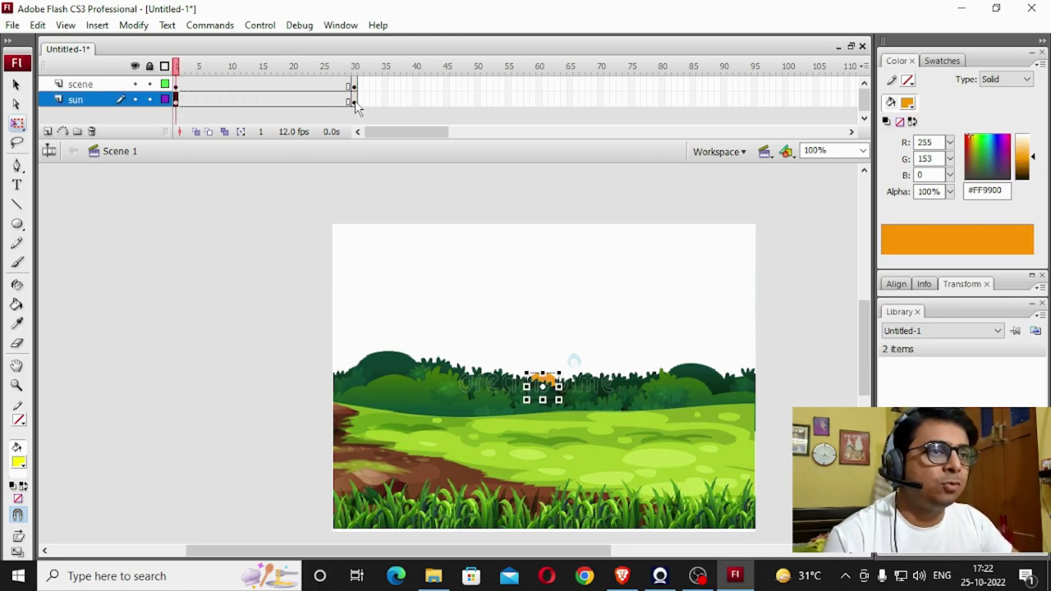
# Create a shape tween on the sun layer between the keyframes at frames 1 and 30
pyautogui.click(354, 99)
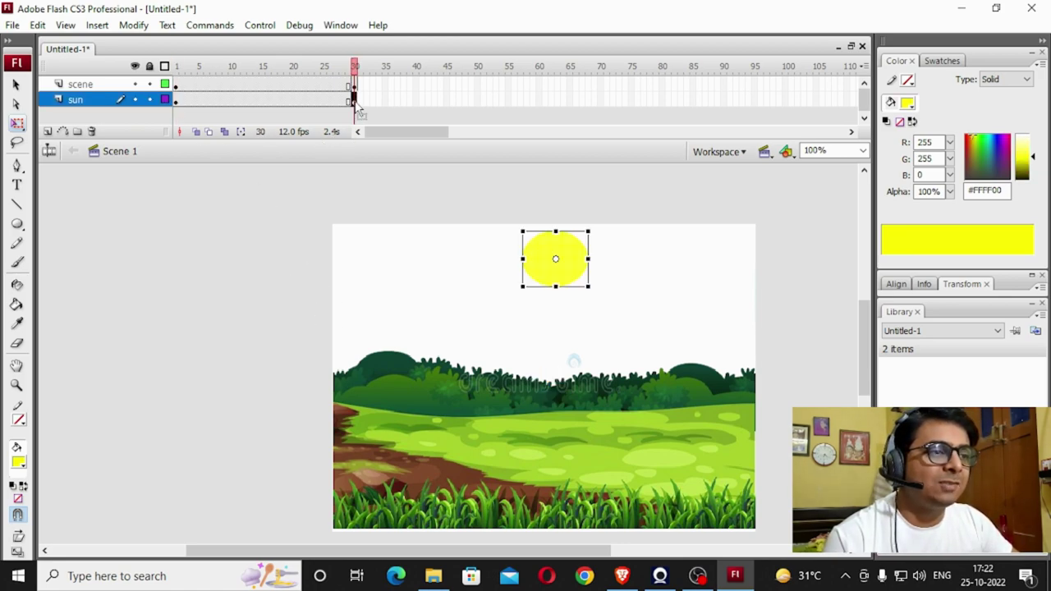
pyautogui.rightClick(253, 103)
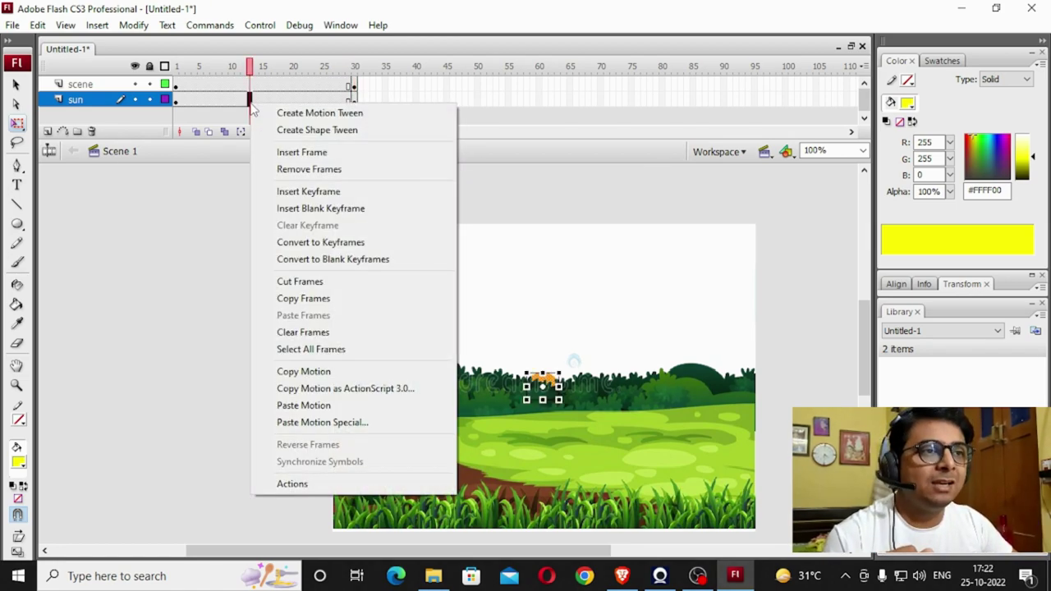
pyautogui.click(317, 130)
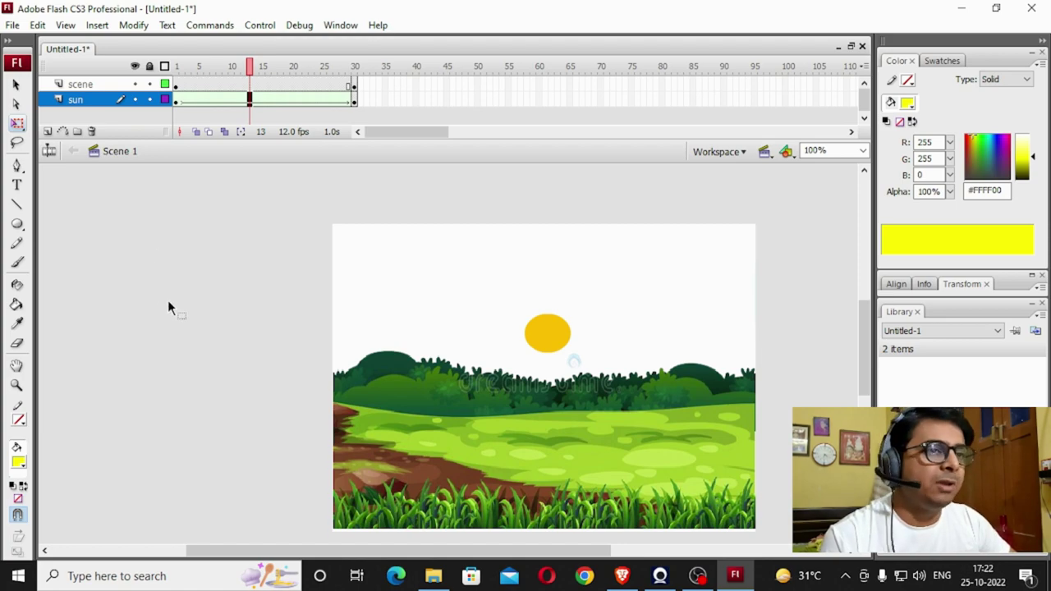
# Play the sunrise from frame 1 on the stage, test it as a movie, and close the preview
pyautogui.click(176, 67)
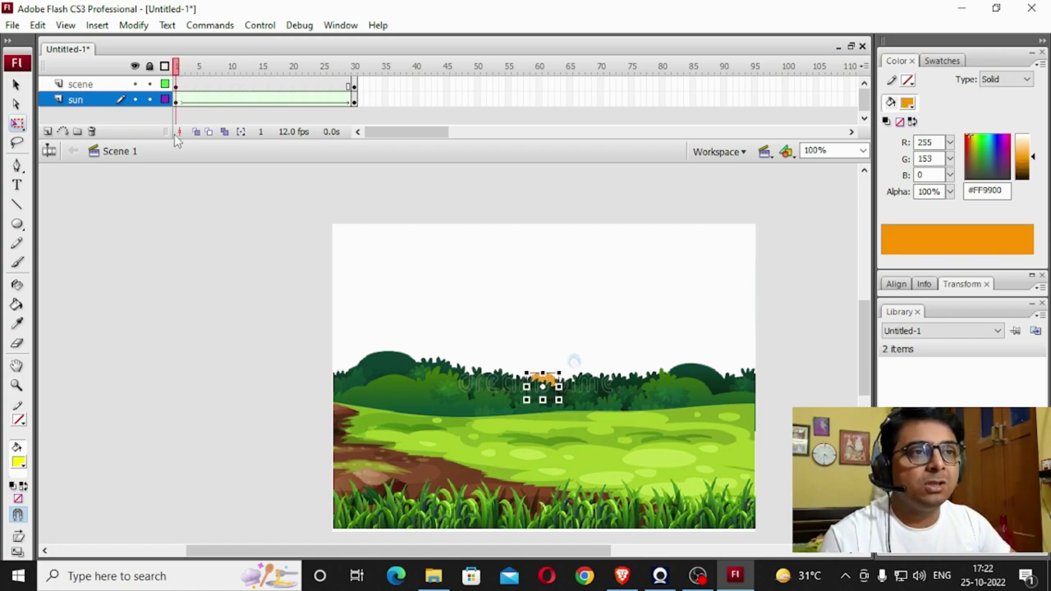
pyautogui.click(260, 24)
pyautogui.click(272, 42)
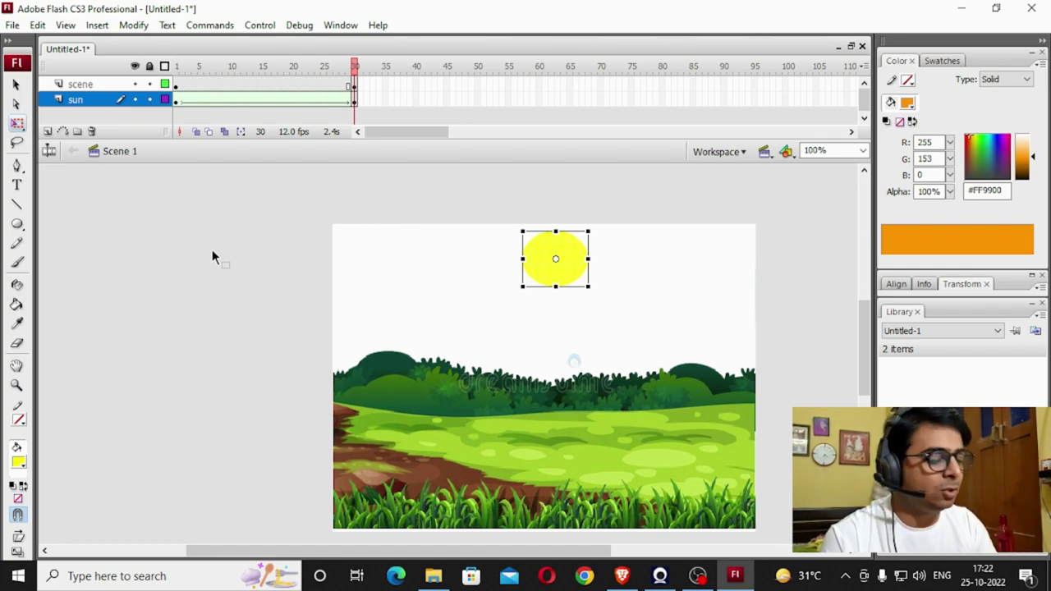
pyautogui.hotkey('ctrl', 'Return')
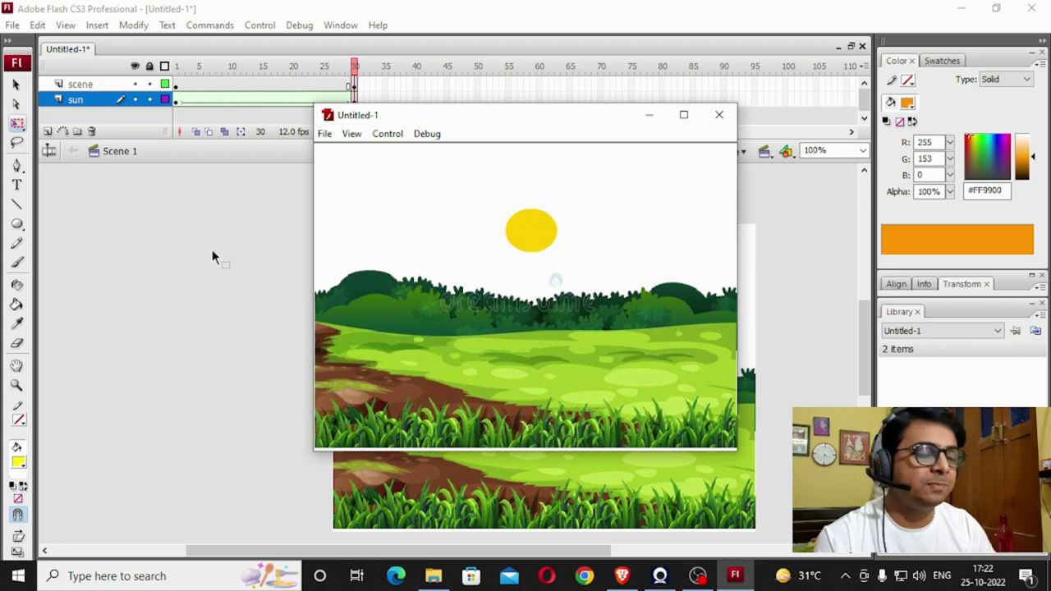
pyautogui.click(720, 114)
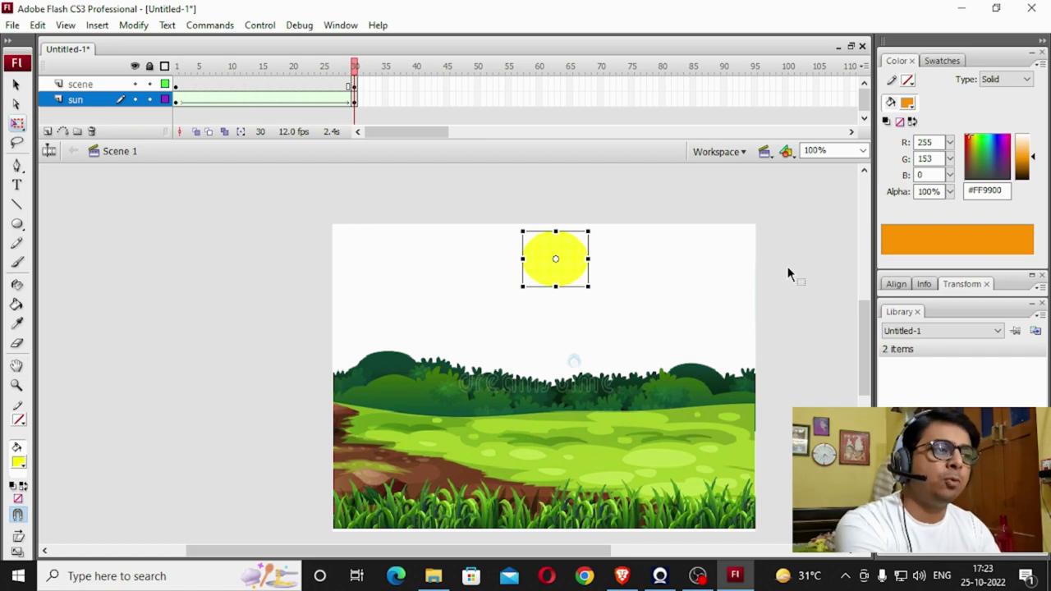
pyautogui.click(699, 577)
pyautogui.click(700, 579)
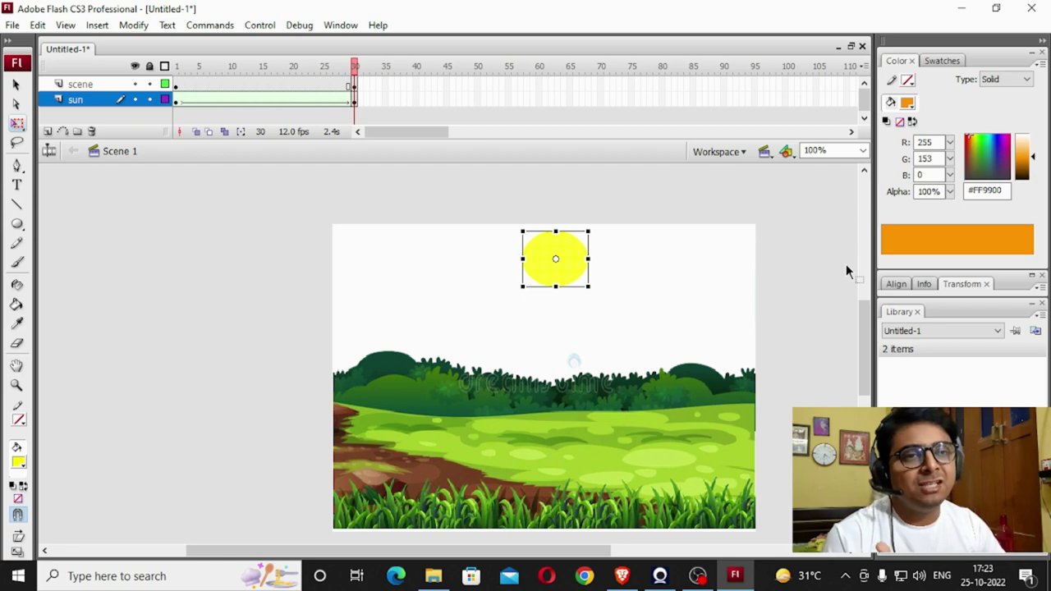
# Check the document's scene list and insert a new scene after Scene 1
pyautogui.click(767, 156)
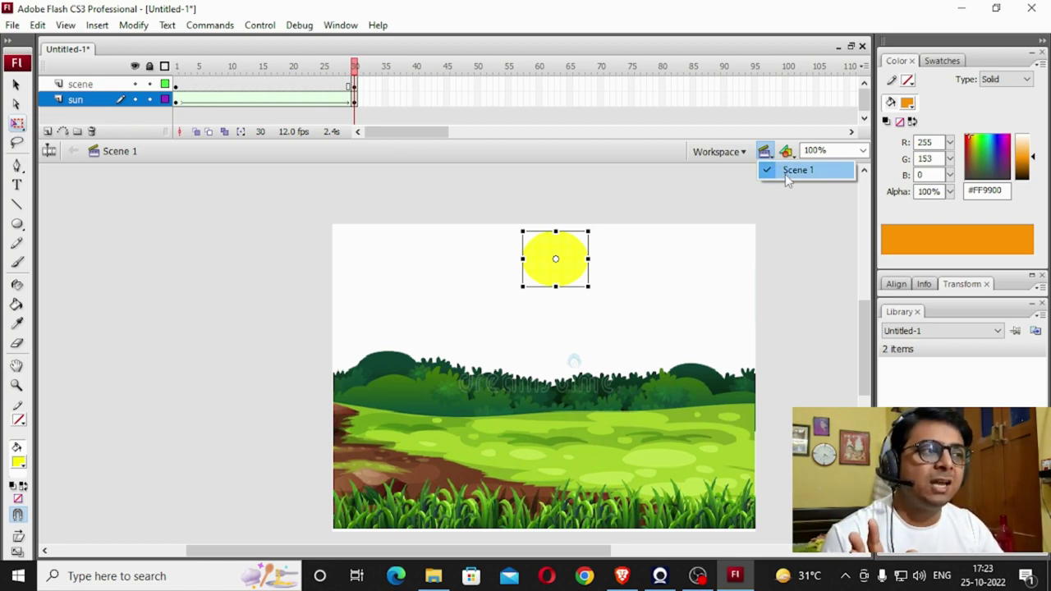
pyautogui.click(785, 174)
pyautogui.click(797, 237)
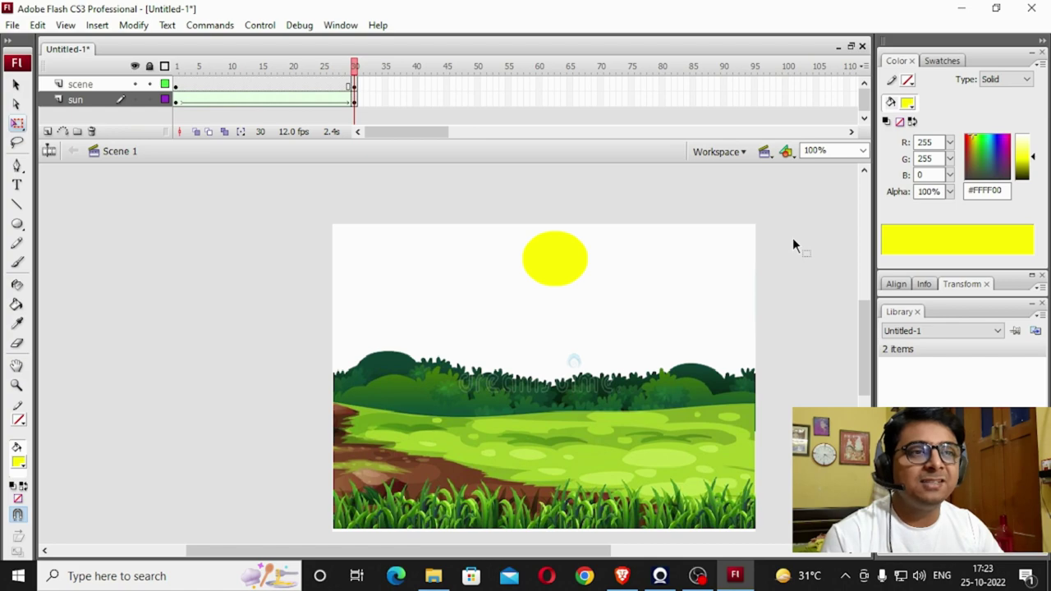
pyautogui.click(101, 27)
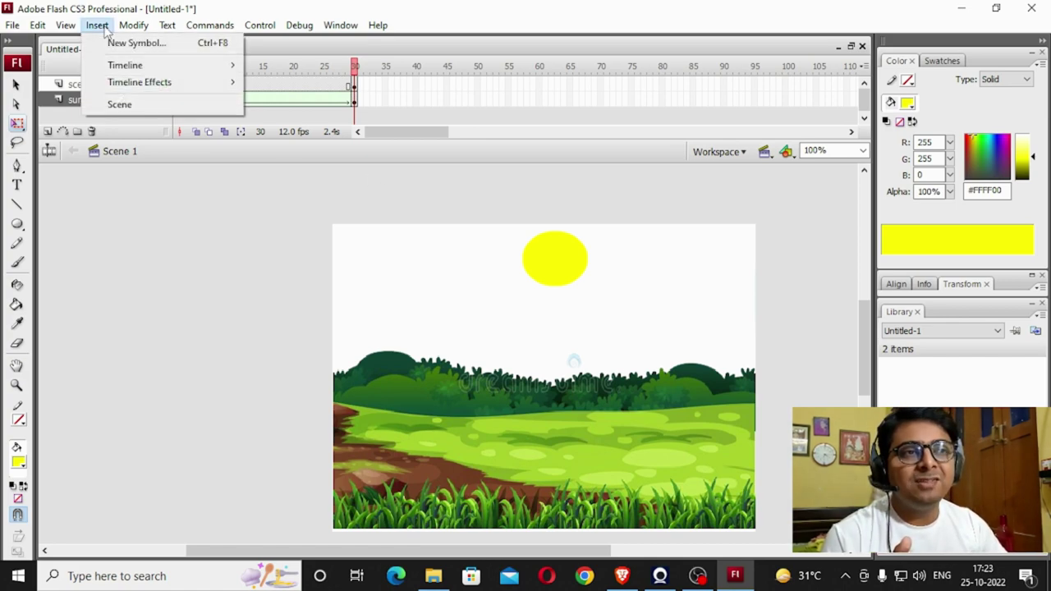
pyautogui.click(121, 104)
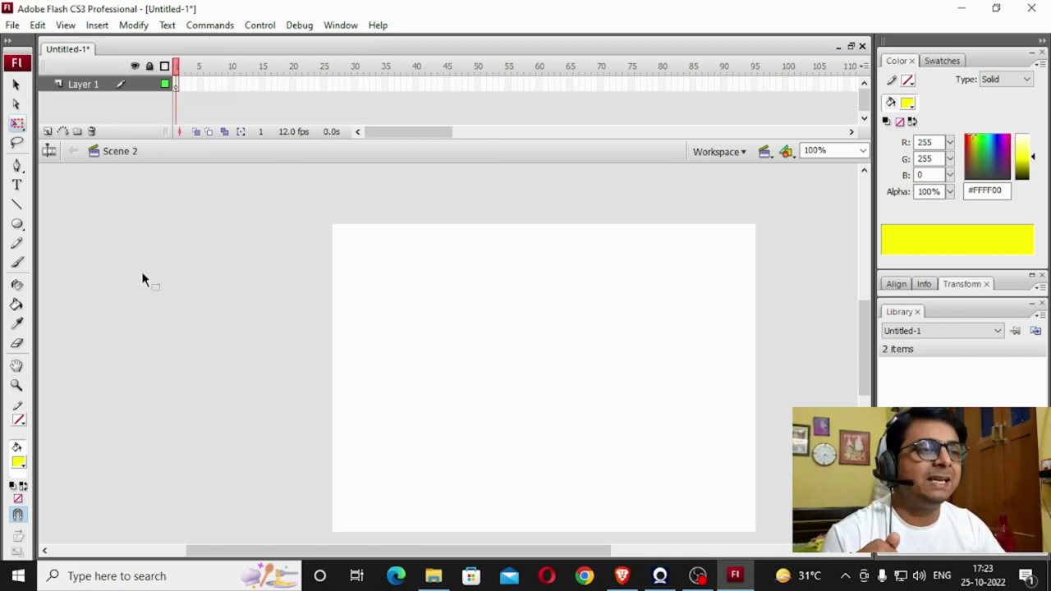
pyautogui.moveTo(866, 337); pyautogui.dragTo(867, 342)
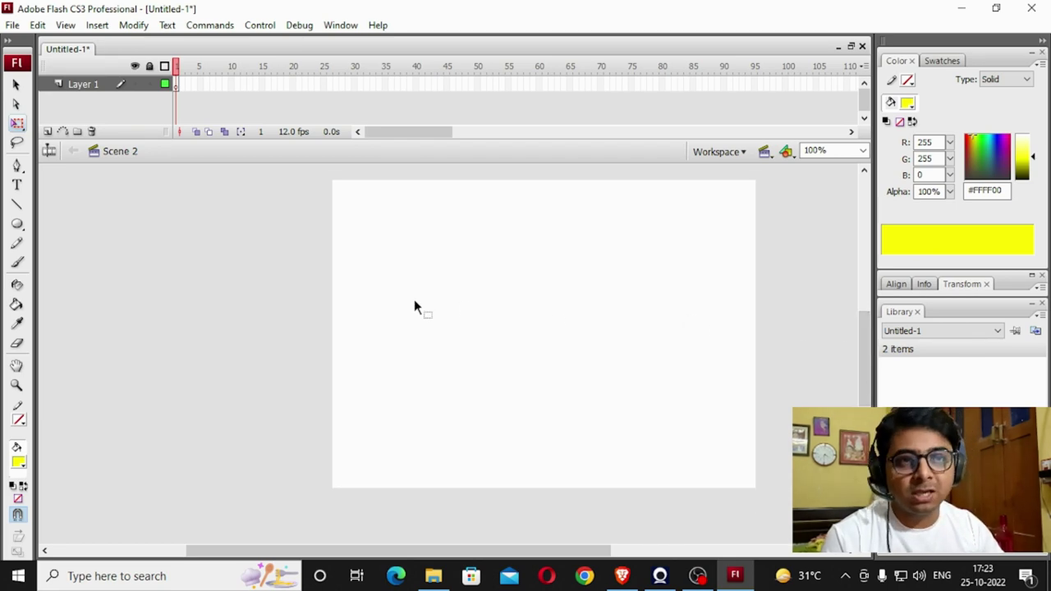
# Switch to Scene 1 to view its artwork and return to Scene 2
pyautogui.click(764, 152)
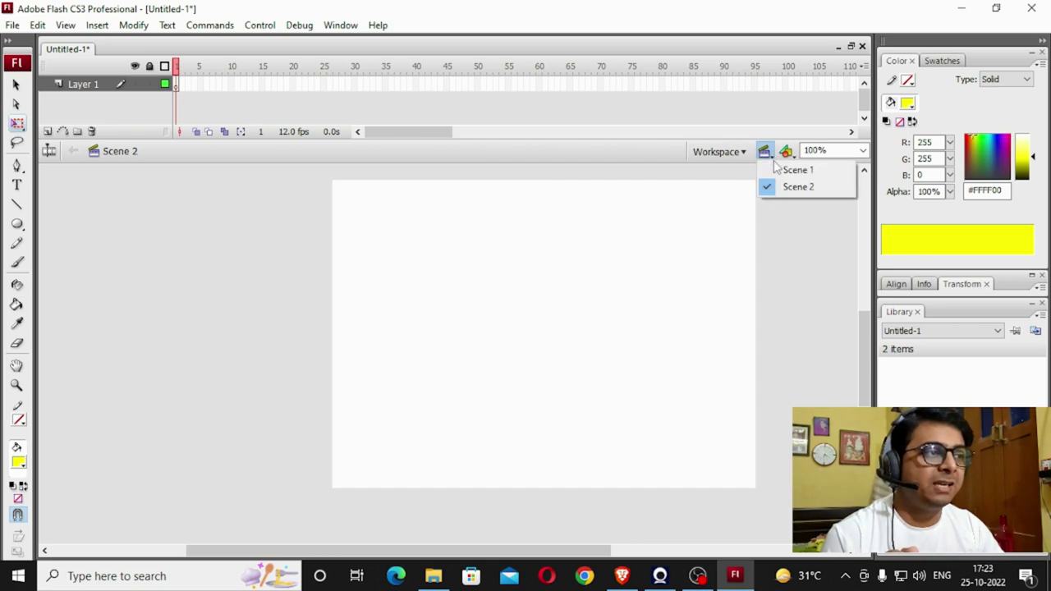
pyautogui.click(784, 171)
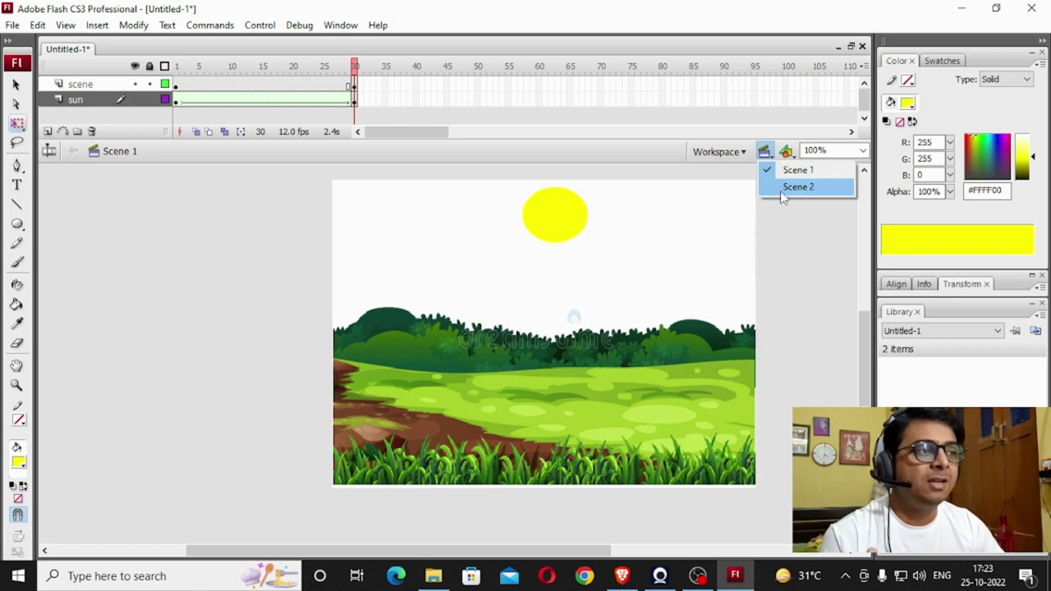
pyautogui.click(782, 187)
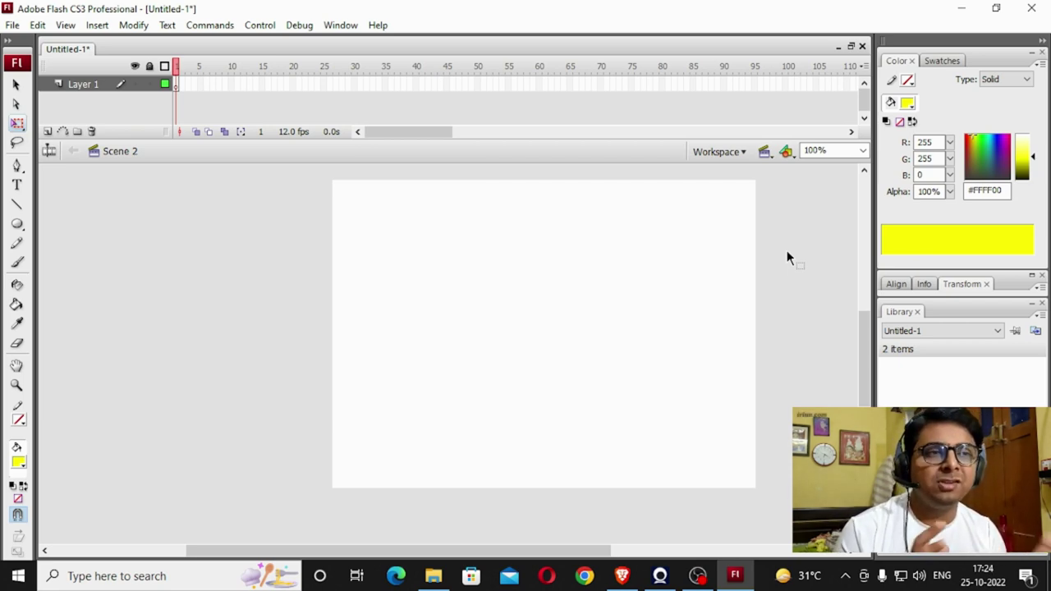
# Try to copy all scenery and sun frames from Scene 1 and paste the artwork into frame 1 of Scene 2
pyautogui.click(764, 152)
pyautogui.click(794, 170)
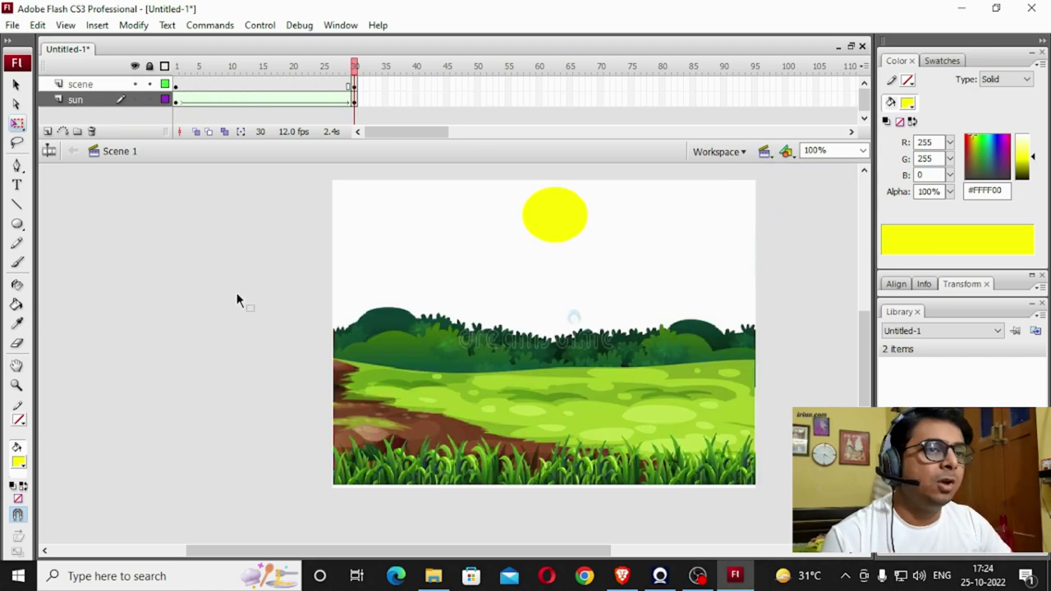
pyautogui.moveTo(354, 101); pyautogui.dragTo(175, 86)
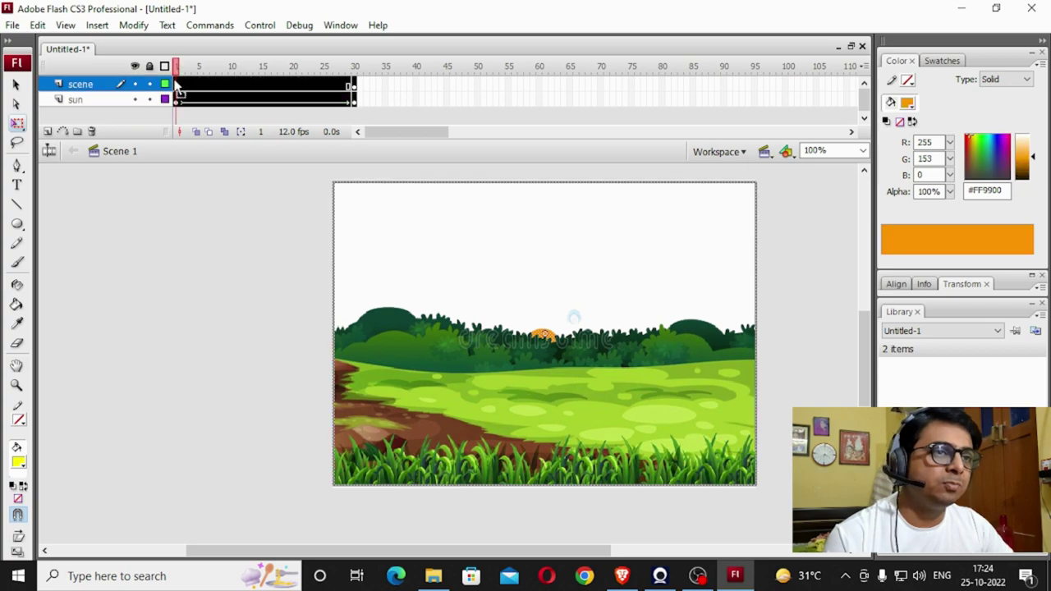
pyautogui.click(764, 150)
pyautogui.click(797, 186)
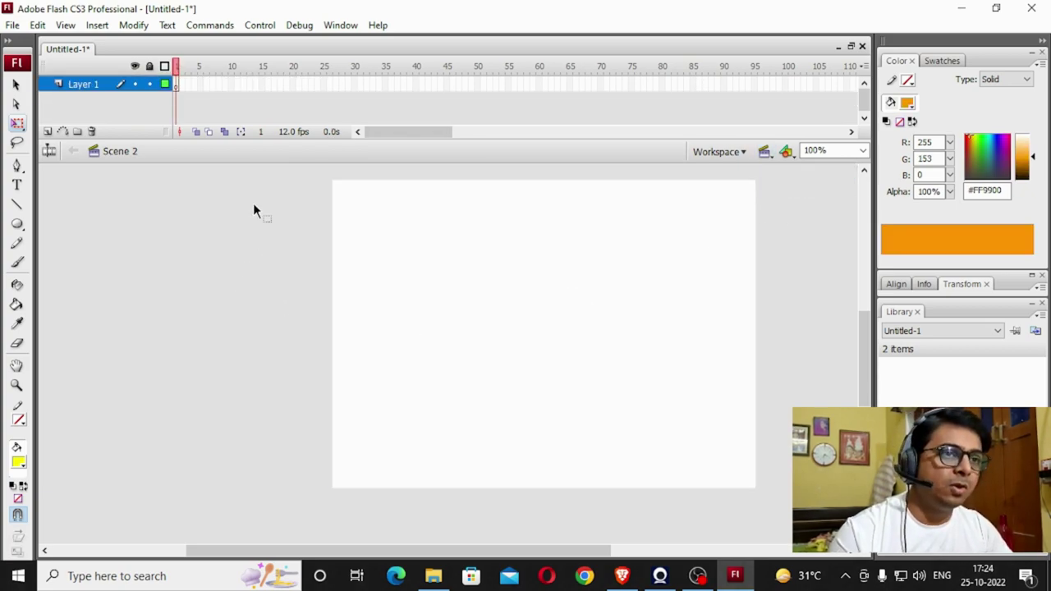
pyautogui.click(176, 85)
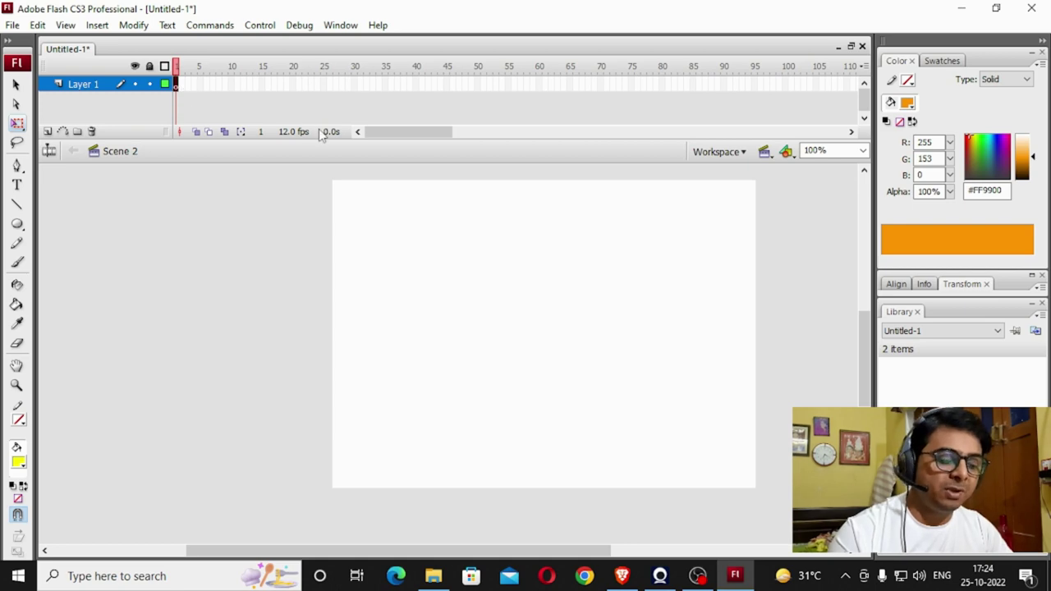
pyautogui.hotkey('ctrl', 'alt', 'v')
pyautogui.click(217, 280)
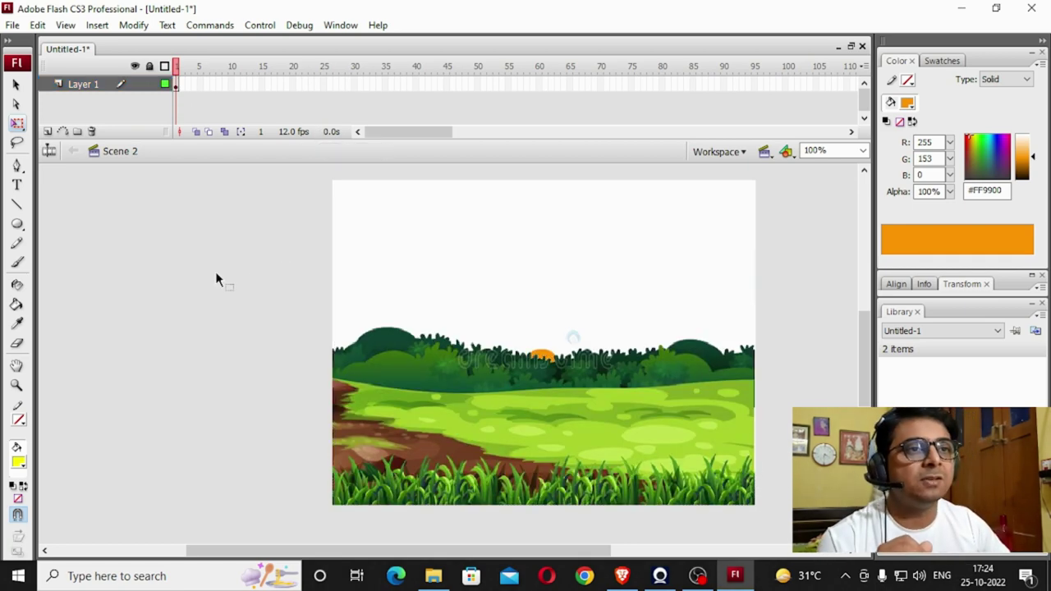
# Select all the pasted artwork in Scene 2 and delete it
pyautogui.click(87, 86)
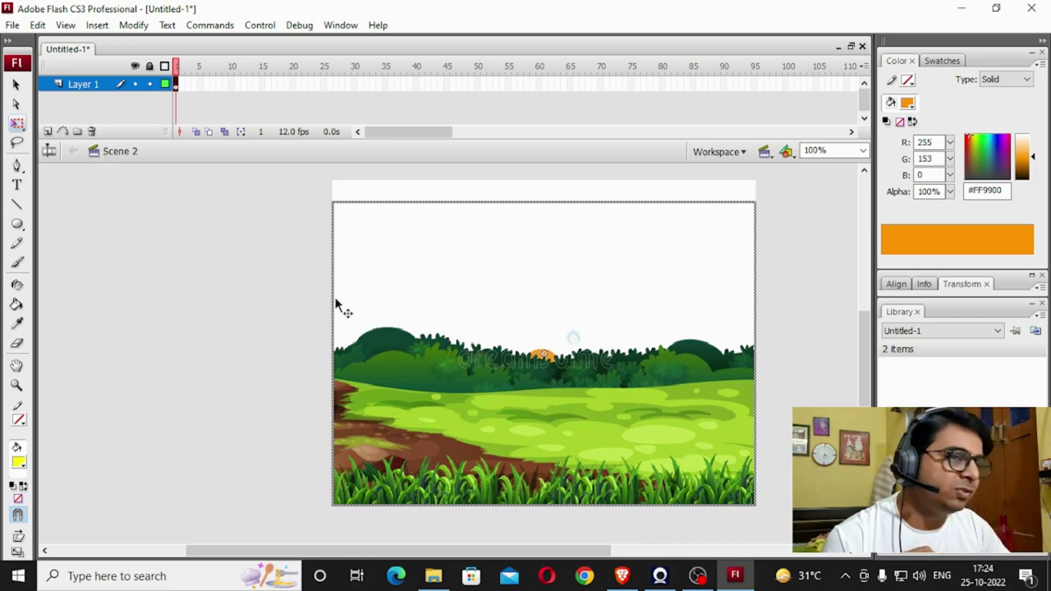
pyautogui.click(239, 266)
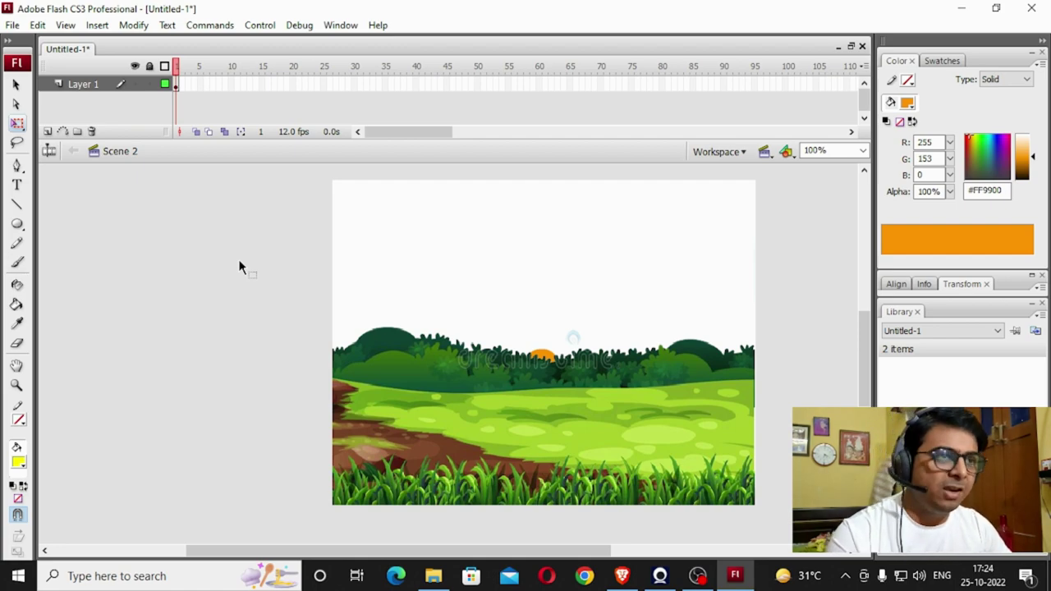
pyautogui.hotkey('ctrl', 'a')
pyautogui.click(239, 266)
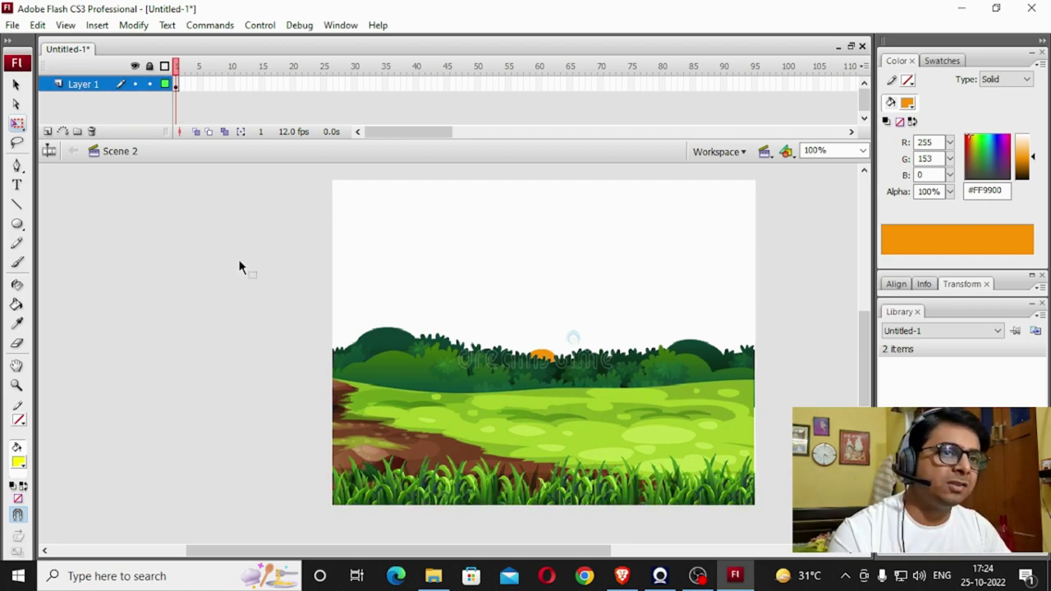
pyautogui.hotkey('ctrl', 'a')
pyautogui.press('Delete')
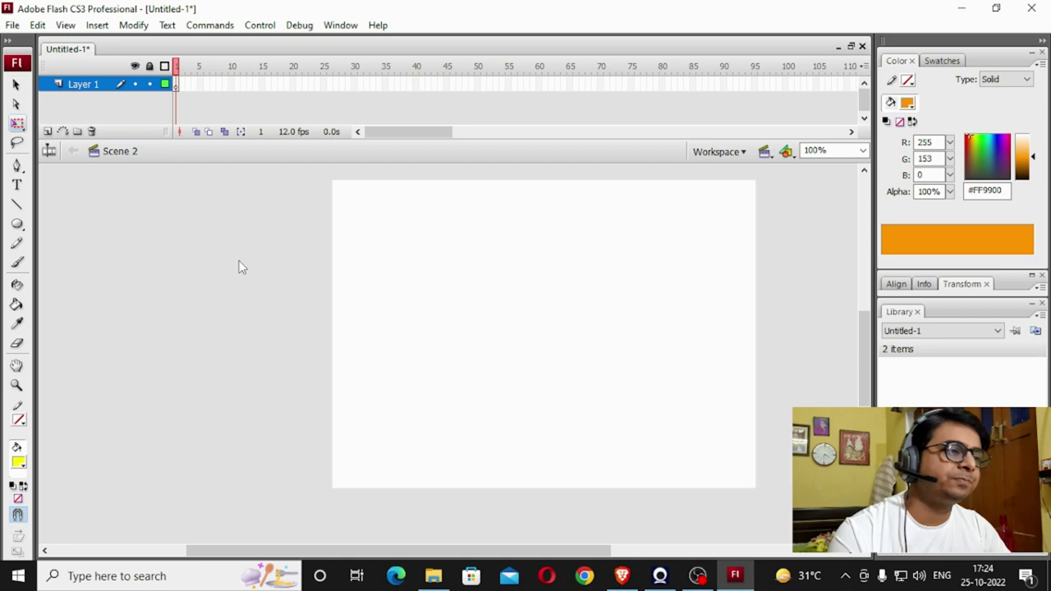
# Copy the scenery and orange sun from frame 1 of Scene 1 and paste them into Layer 1 of Scene 2
pyautogui.press('pageup')
pyautogui.click(233, 269)
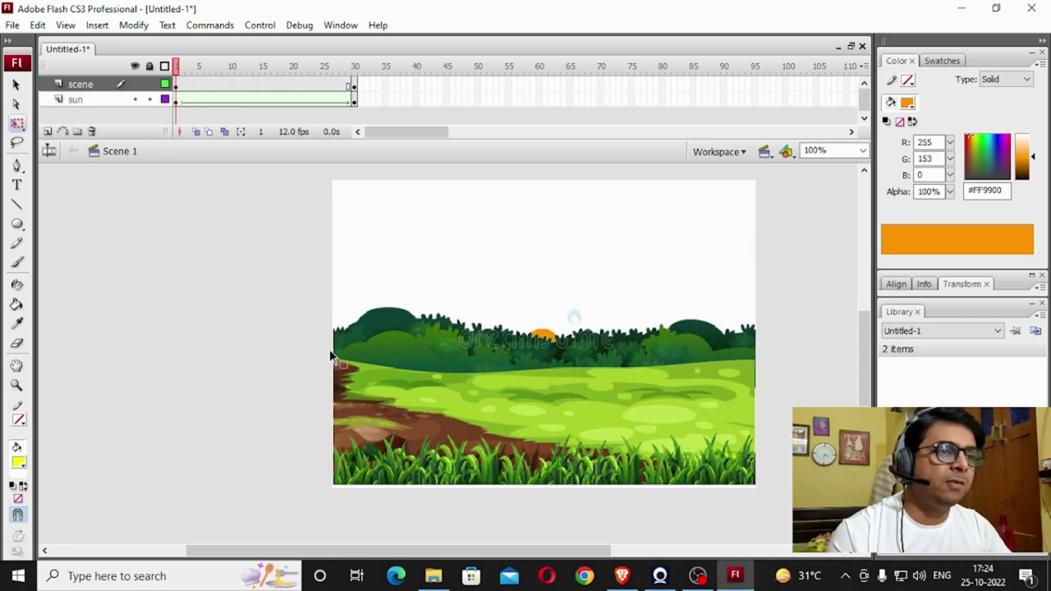
pyautogui.moveTo(263, 168); pyautogui.dragTo(787, 514)
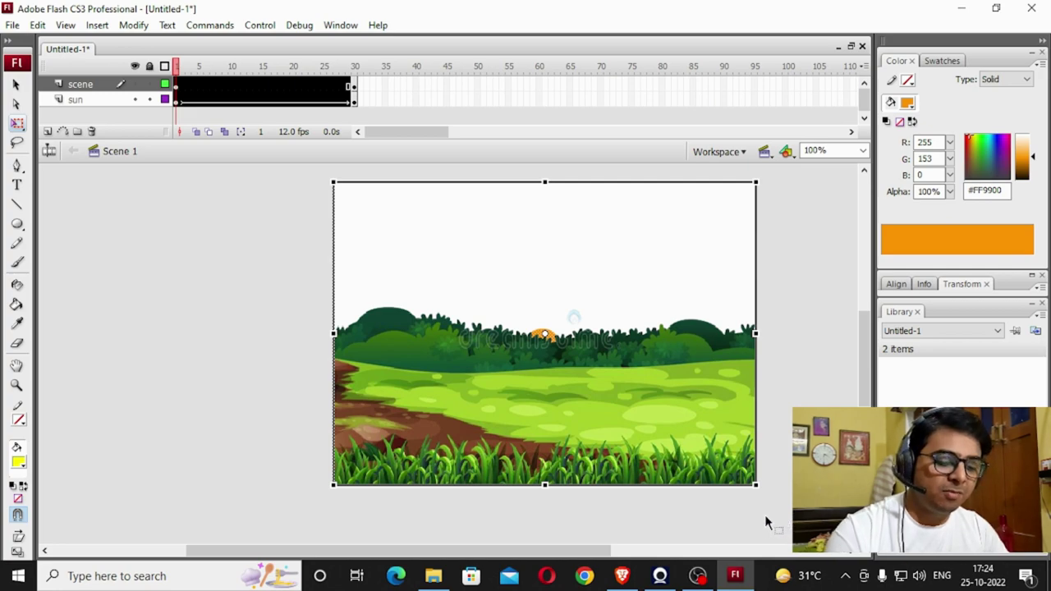
pyautogui.click(765, 152)
pyautogui.click(777, 185)
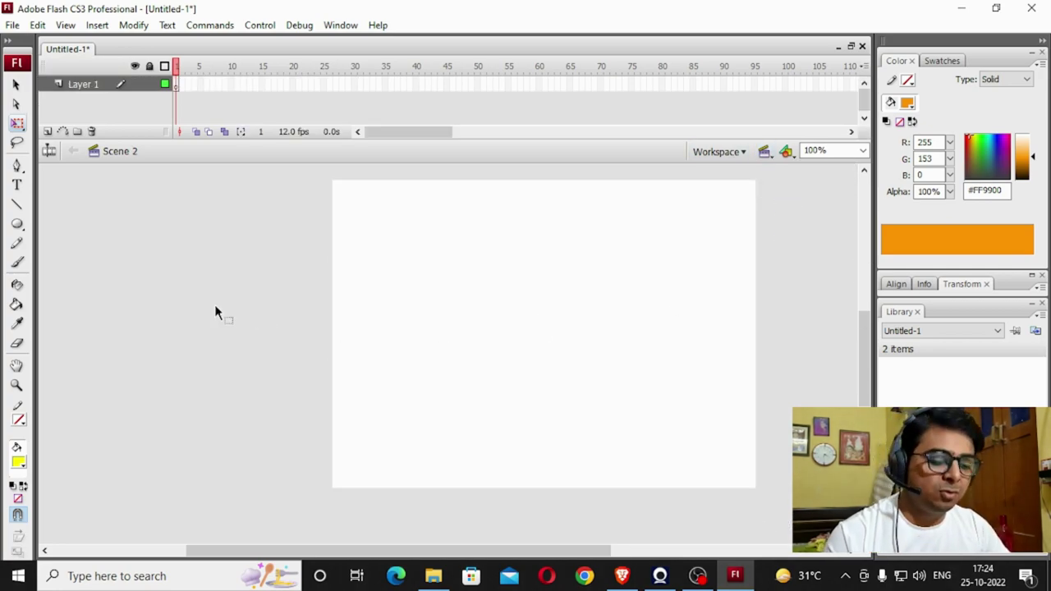
pyautogui.hotkey('ctrl', 'shift', 'v')
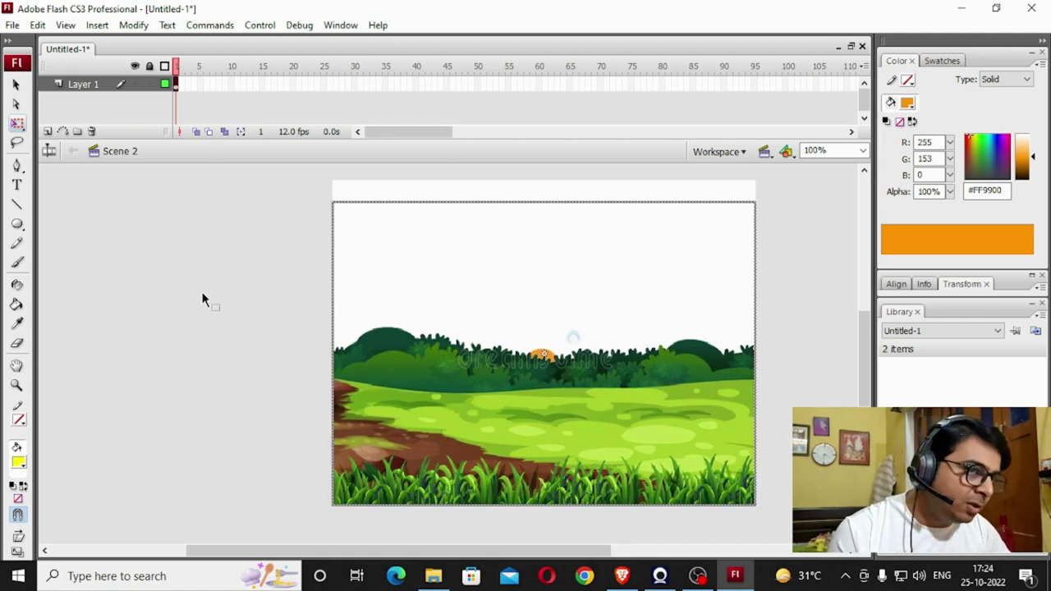
pyautogui.click(180, 245)
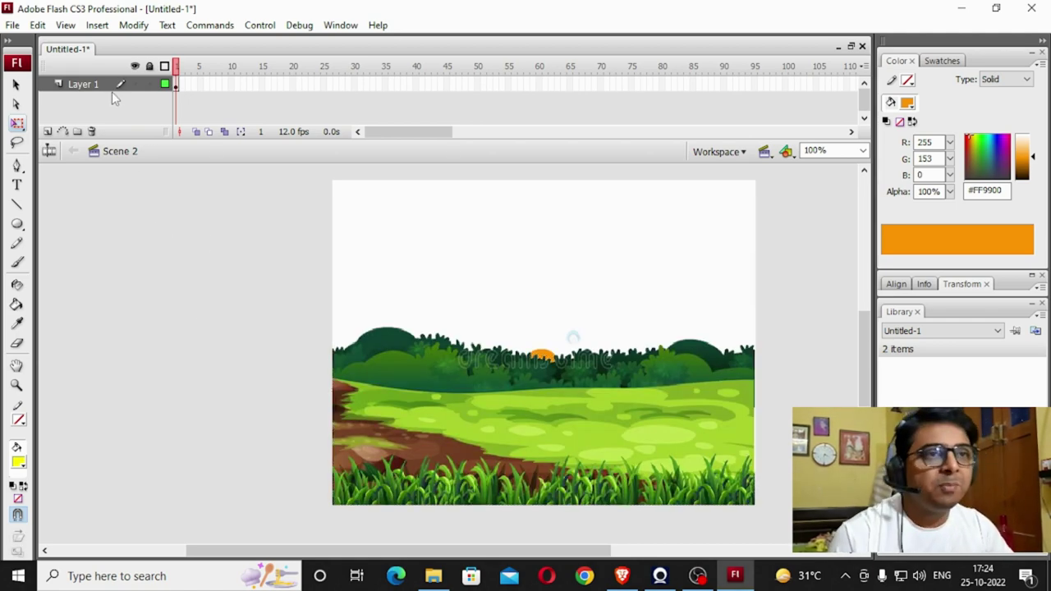
# Move the scenery aside to uncover the orange sun, and place the sun outside the stage's upper right edge
pyautogui.click(451, 305)
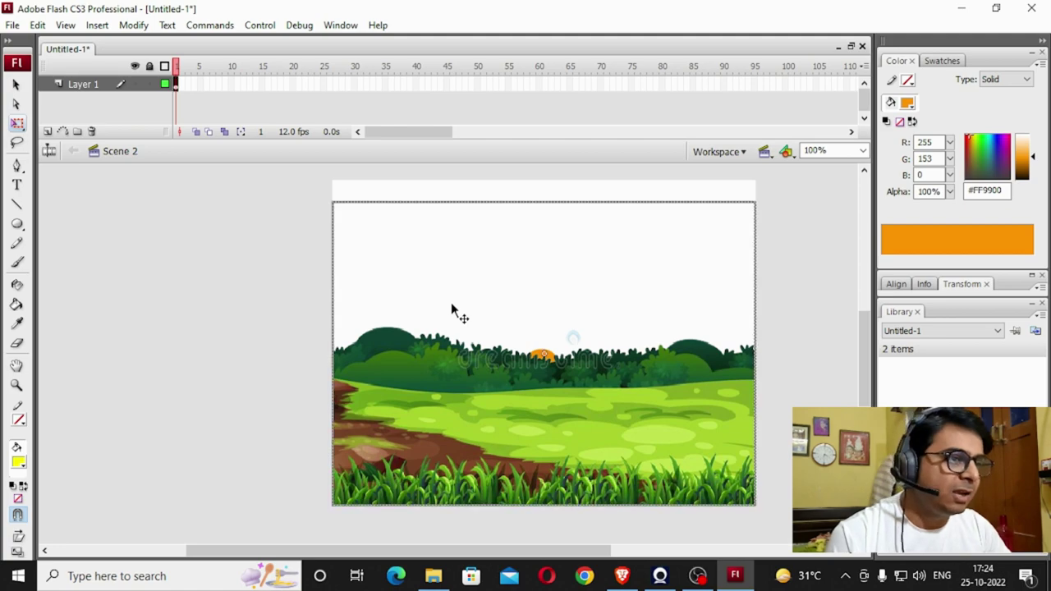
pyautogui.moveTo(453, 305); pyautogui.dragTo(328, 300)
pyautogui.moveTo(345, 416); pyautogui.dragTo(278, 372)
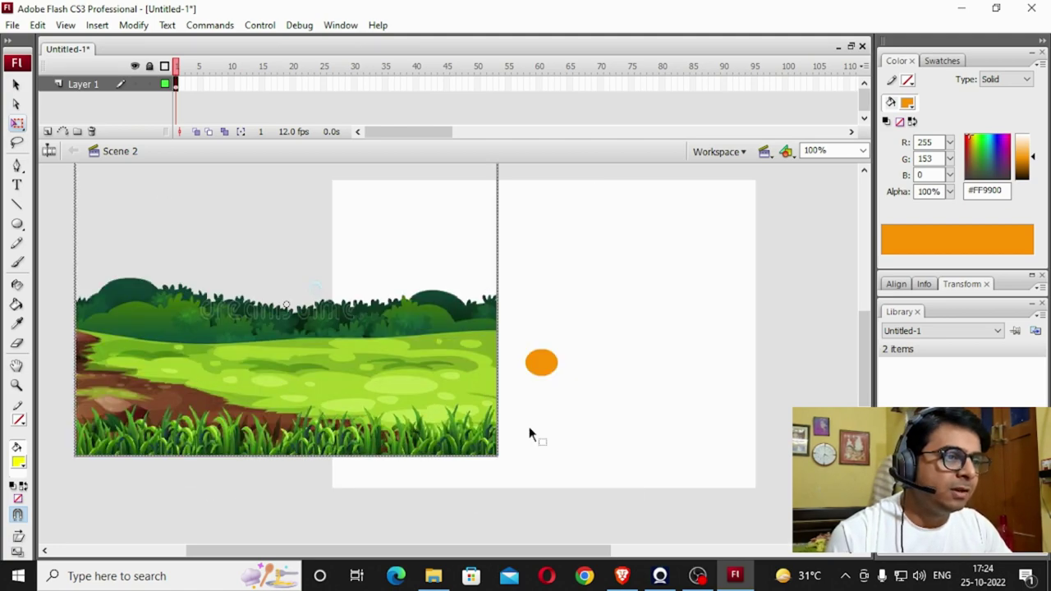
pyautogui.click(540, 363)
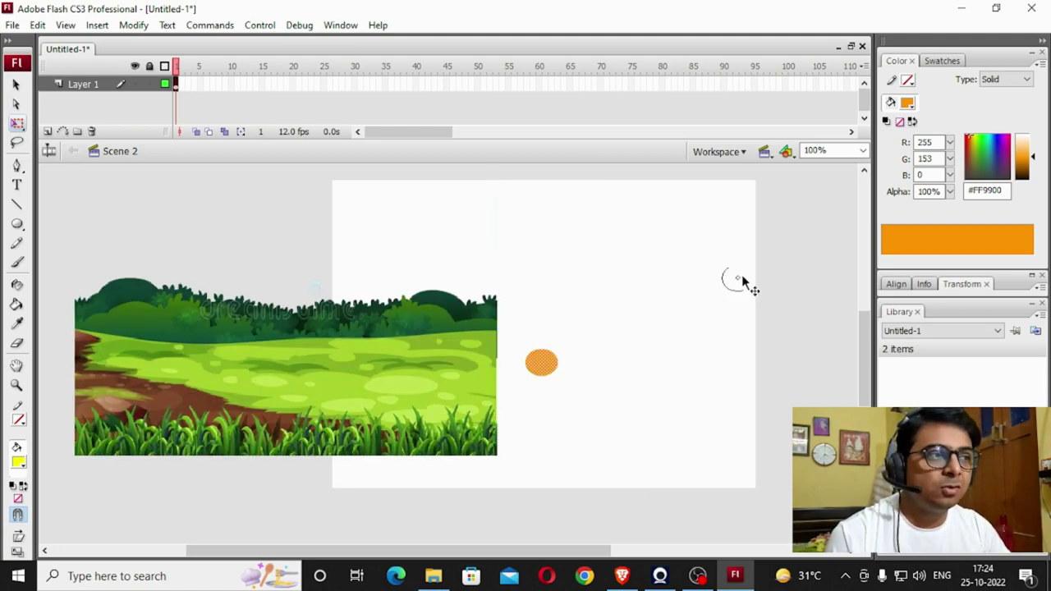
pyautogui.moveTo(797, 232); pyautogui.dragTo(796, 222)
# Move the scenery back over the Scene 2 stage and nudge it right to line up with the stage edges
pyautogui.moveTo(650, 425)
pyautogui.mouseDown()
pyautogui.moveTo(626, 414)
pyautogui.moveTo(648, 424)
pyautogui.mouseUp()
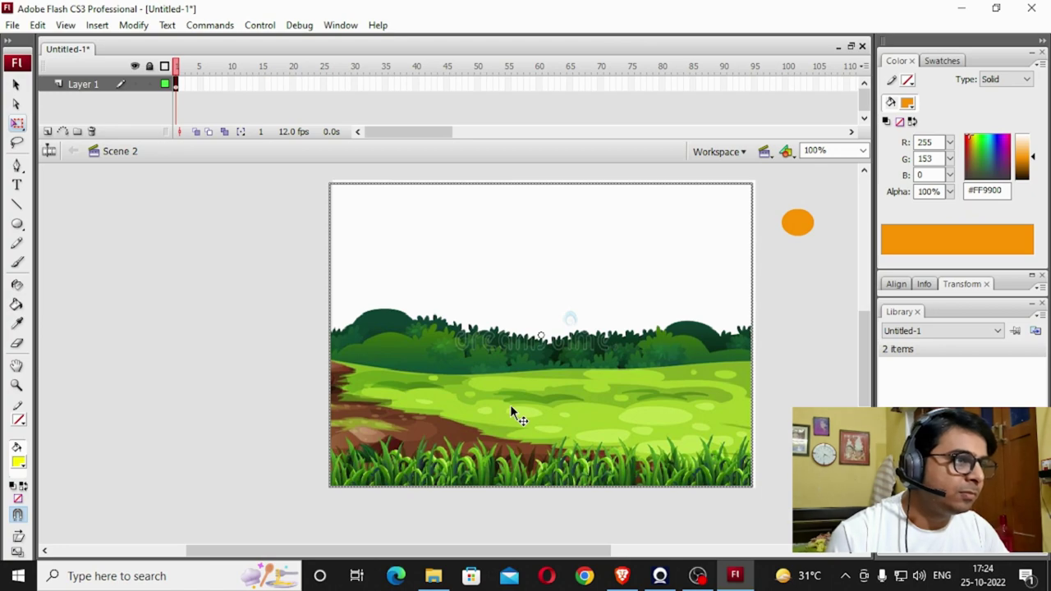
pyautogui.press('Right')
pyautogui.press('Right')
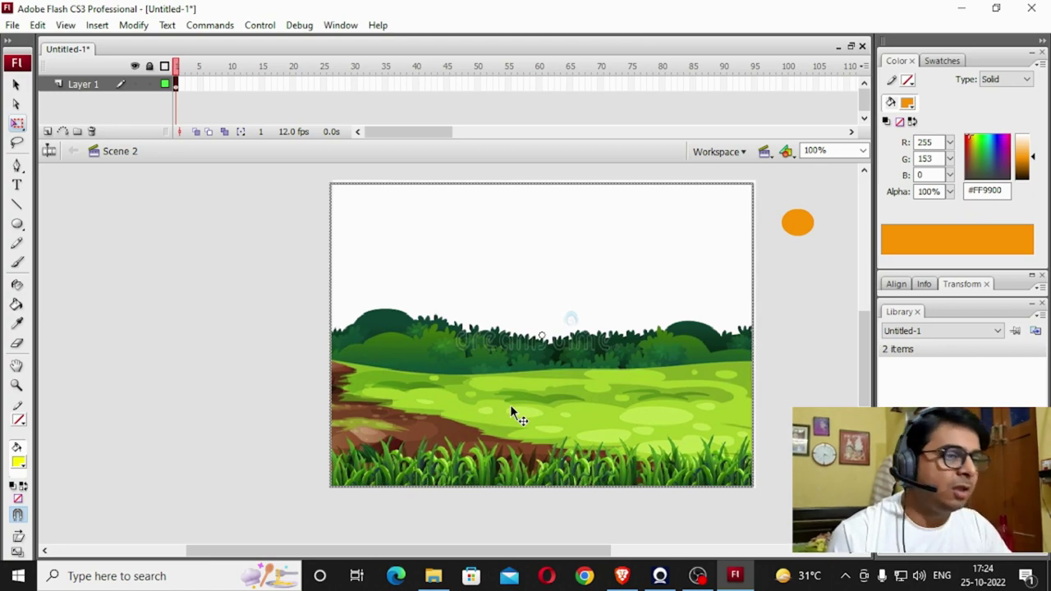
pyautogui.click(249, 402)
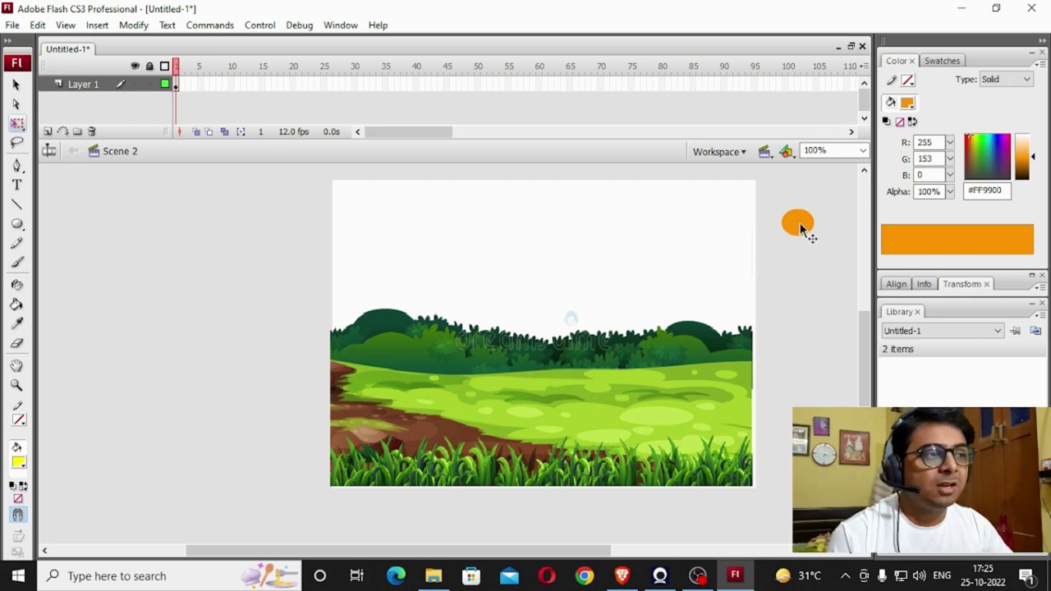
# Rename Layer 1, which holds the landscape artwork, as scenery
pyautogui.click(612, 362)
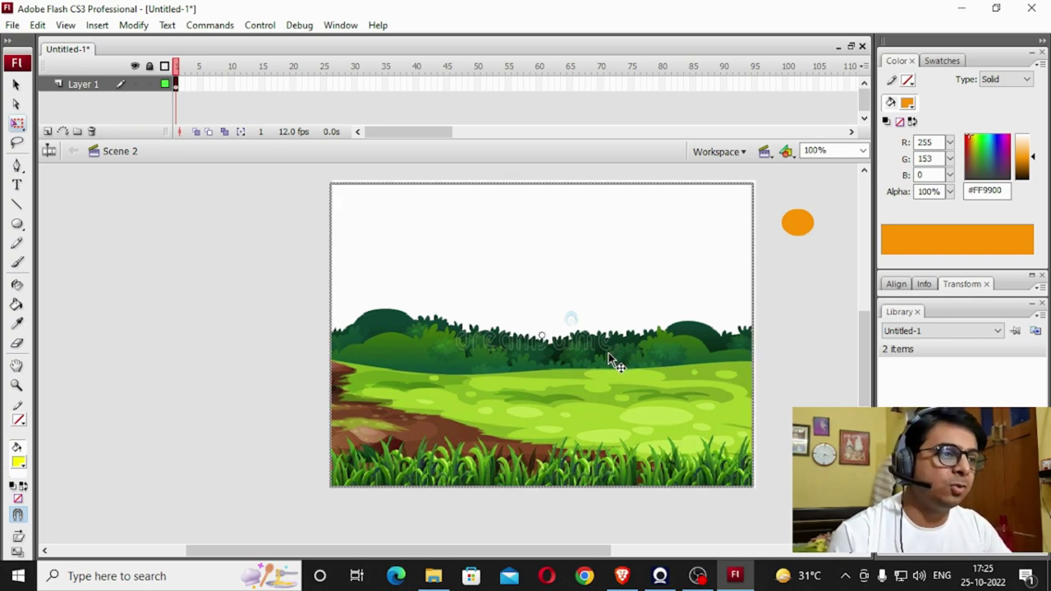
pyautogui.doubleClick(87, 85)
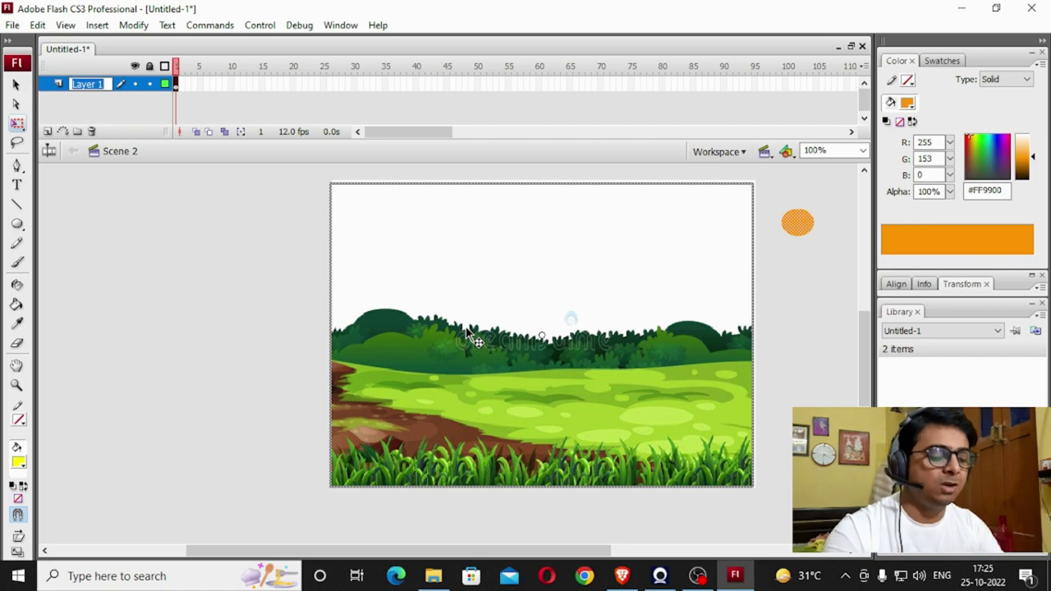
pyautogui.write('scenery')
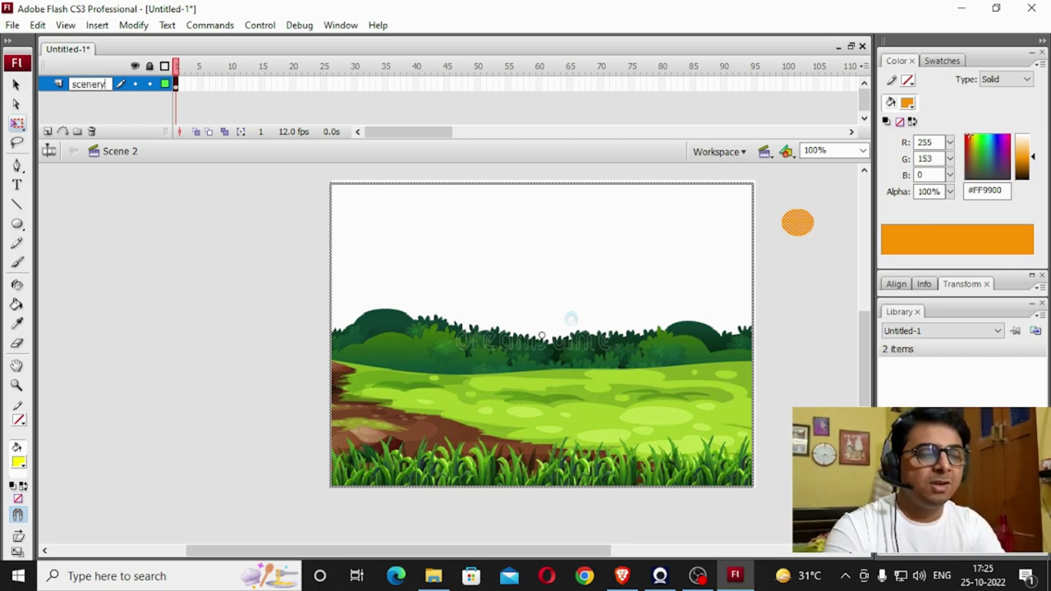
pyautogui.press('Return')
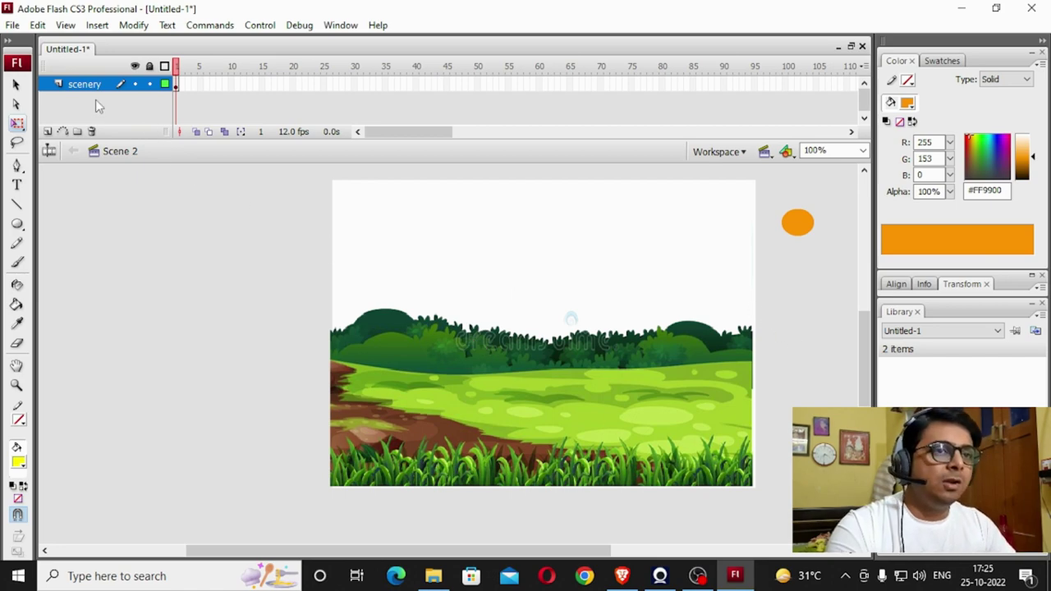
# Add a new layer above the scenery layer and name it sun
pyautogui.click(47, 131)
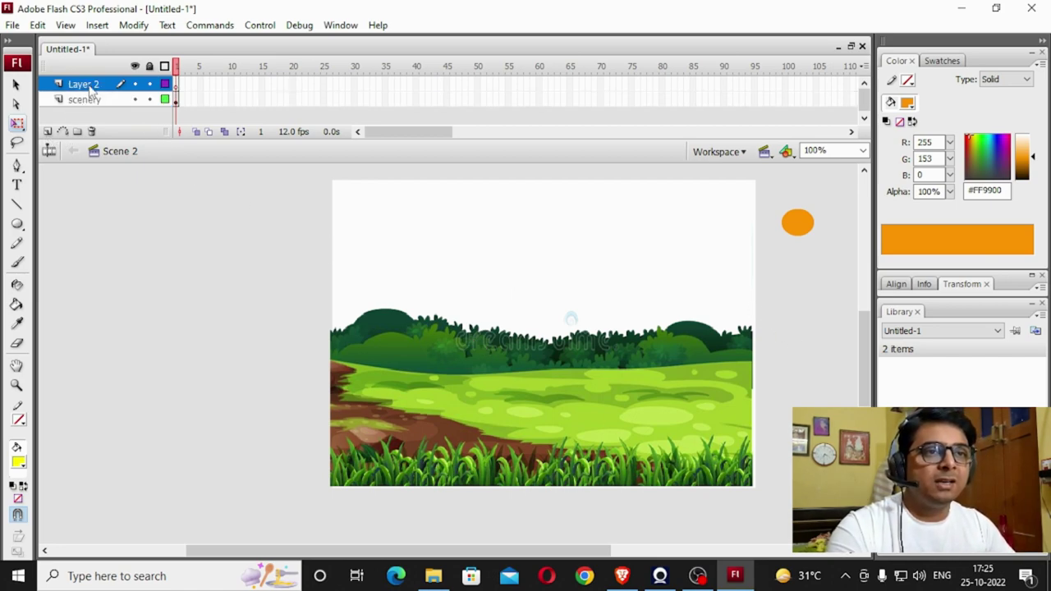
pyautogui.doubleClick(86, 84)
pyautogui.write('sun')
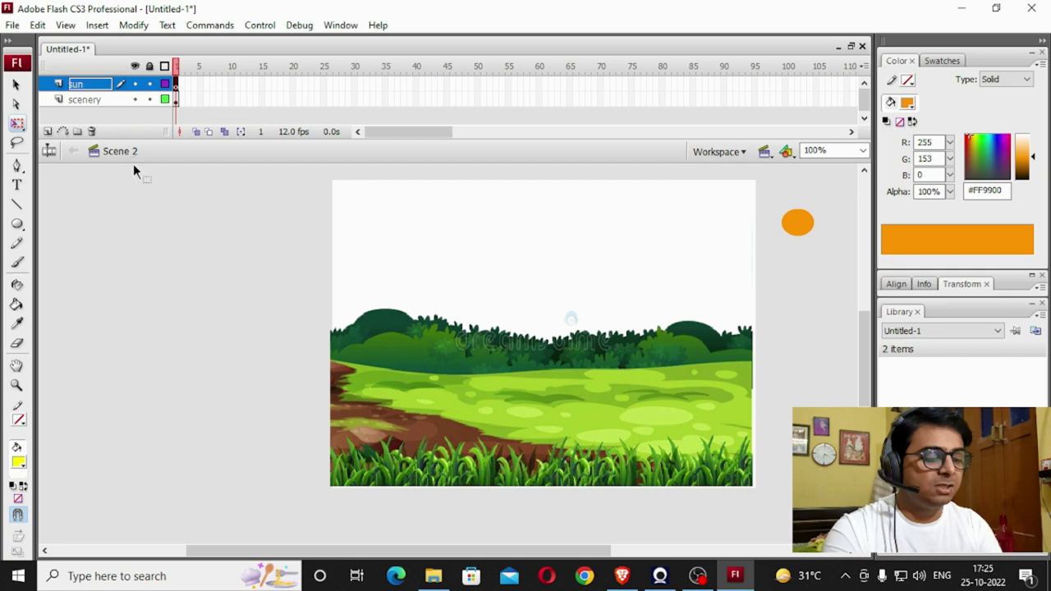
pyautogui.press('Return')
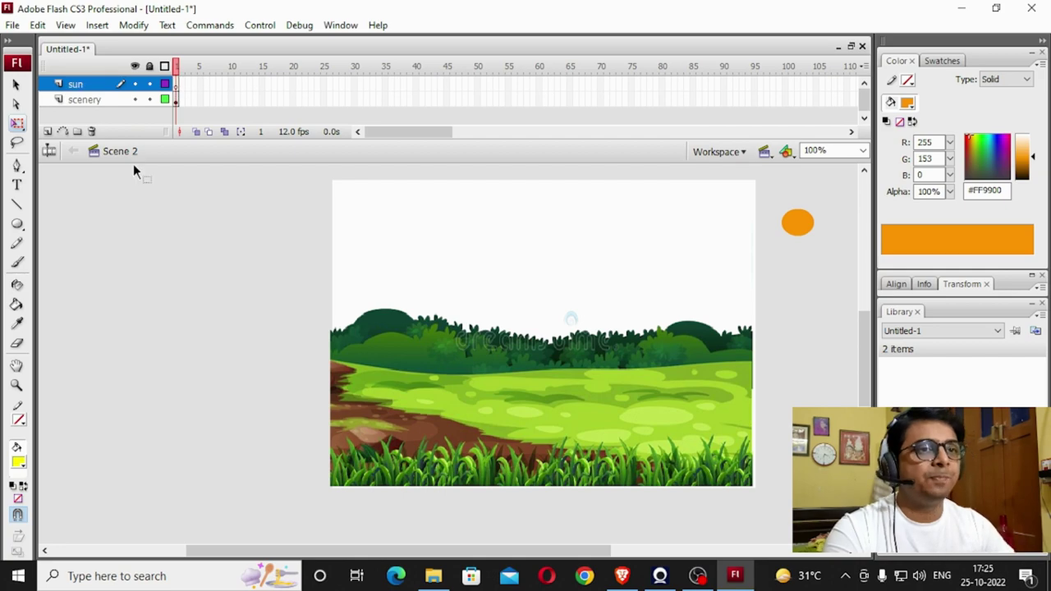
# Transfer the orange sun from the scenery layer to the sun layer and place it at the treeline left of the stage's center
pyautogui.click(90, 100)
pyautogui.click(86, 85)
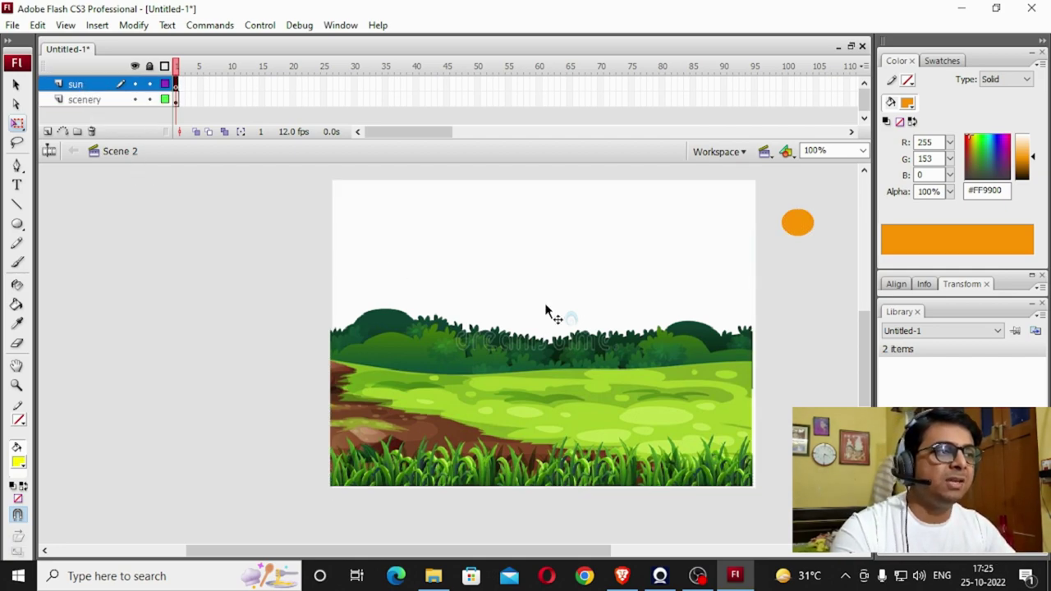
pyautogui.click(795, 224)
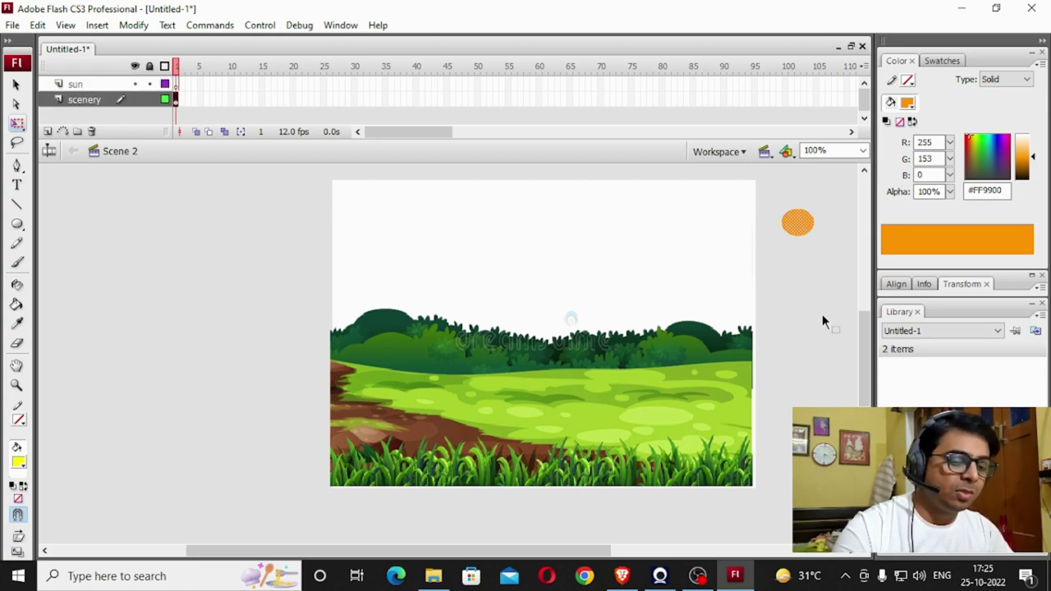
pyautogui.press('Delete')
pyautogui.click(82, 86)
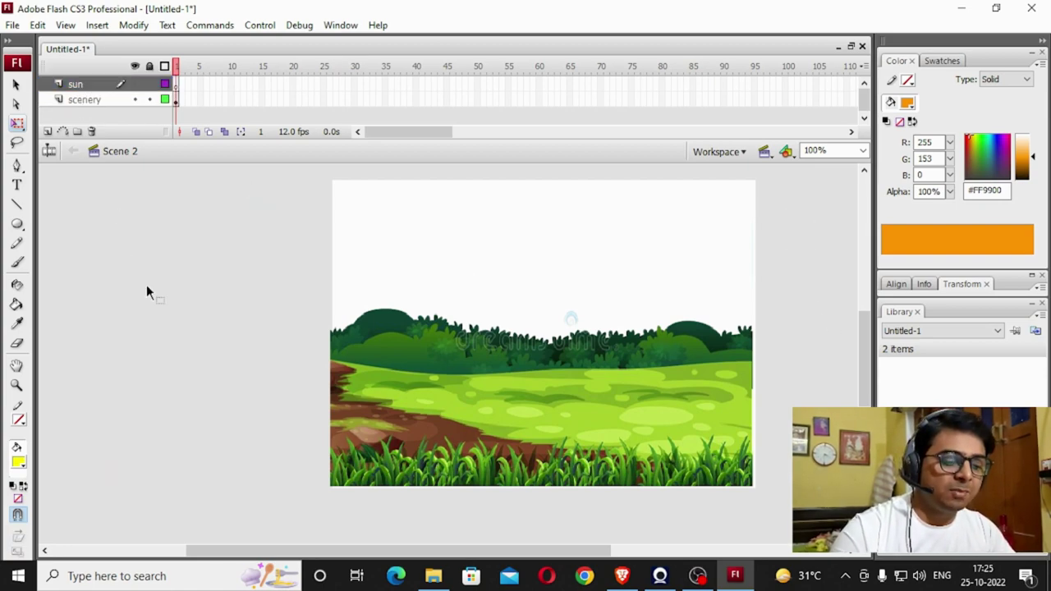
pyautogui.hotkey('ctrl', 'v')
pyautogui.moveTo(446, 355); pyautogui.dragTo(480, 319)
# Try stacking the scenery layer above the sun layer, and restore the sun layer to the top
pyautogui.click(86, 103)
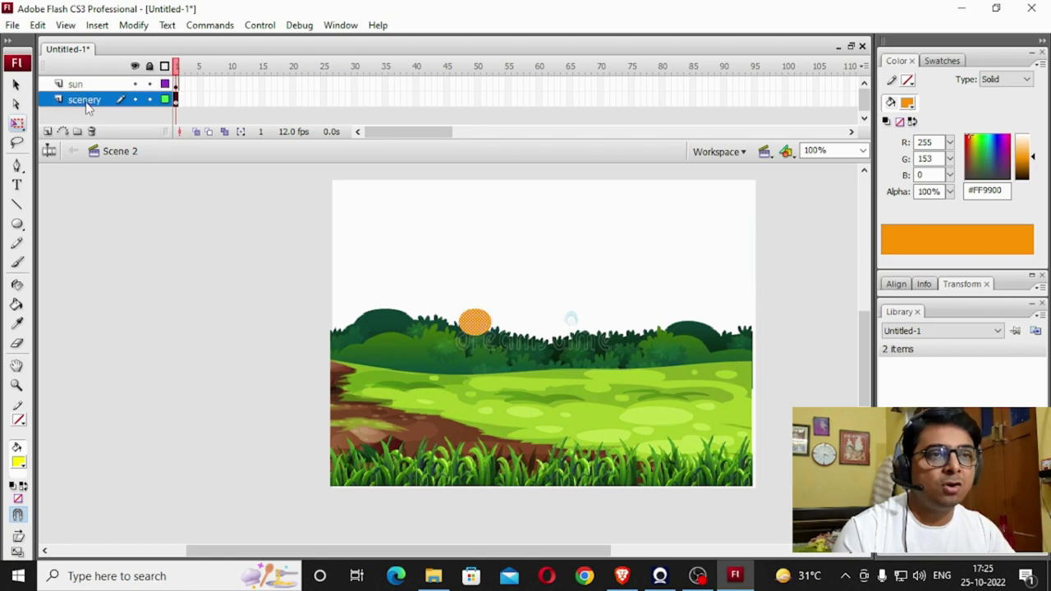
pyautogui.moveTo(89, 109); pyautogui.dragTo(88, 83)
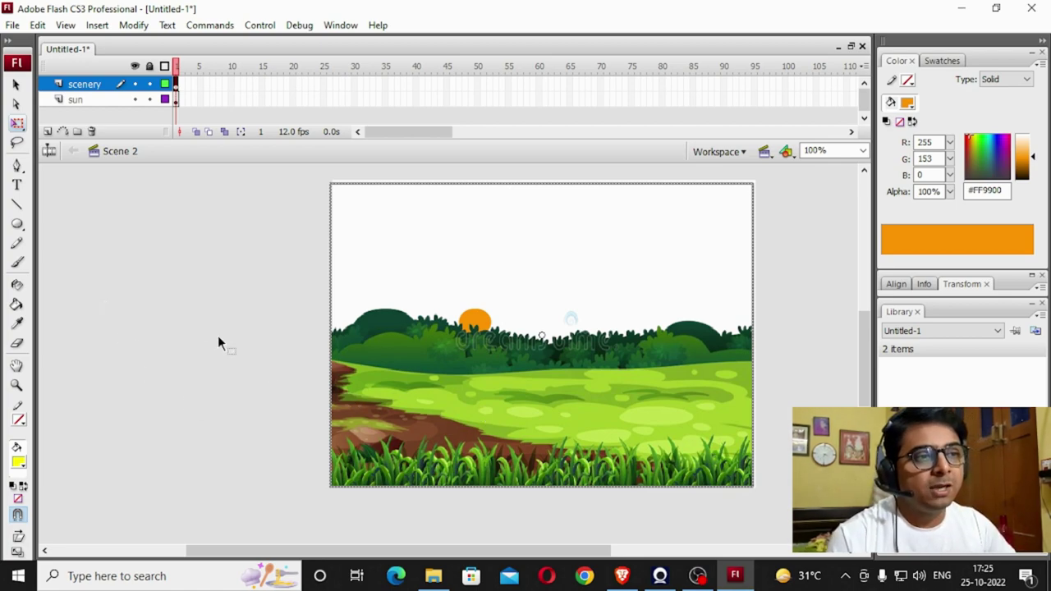
pyautogui.click(492, 377)
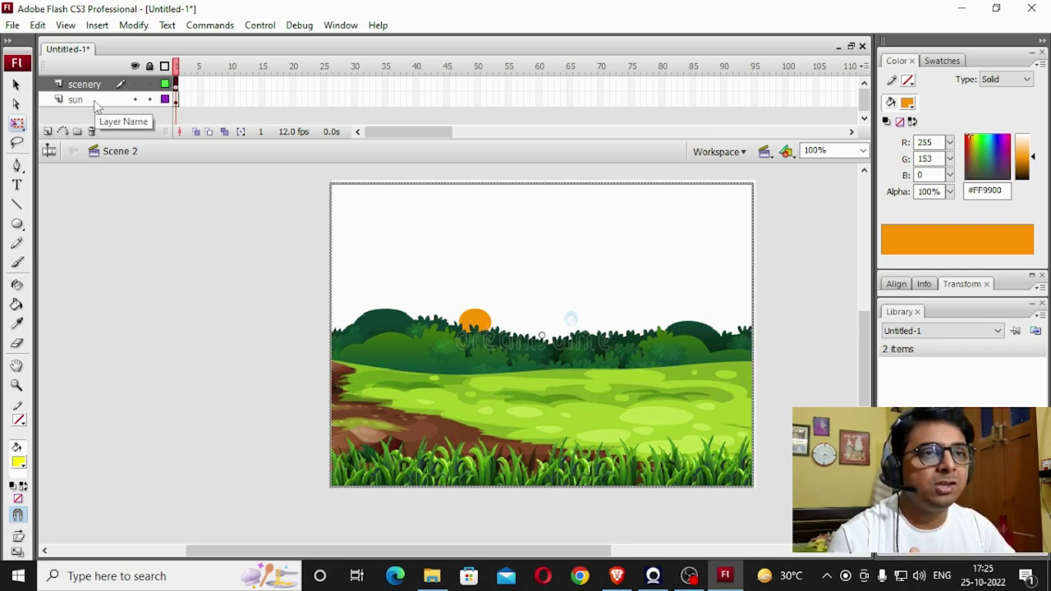
pyautogui.moveTo(96, 105); pyautogui.dragTo(98, 87)
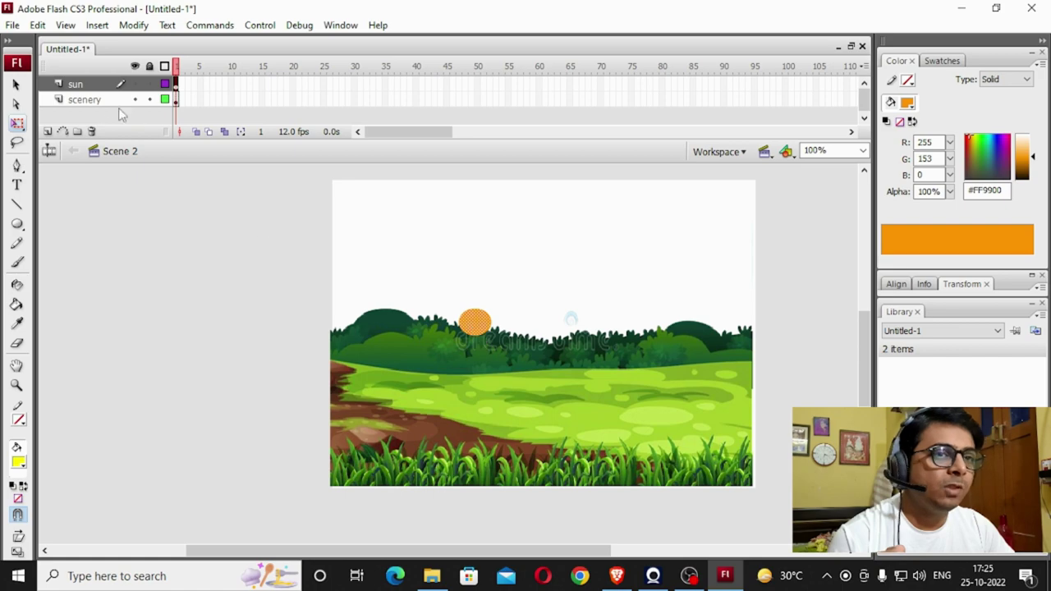
# Enlarge the sun on the sun layer to about twice its size with the Free Transform tool
pyautogui.click(89, 101)
pyautogui.click(89, 86)
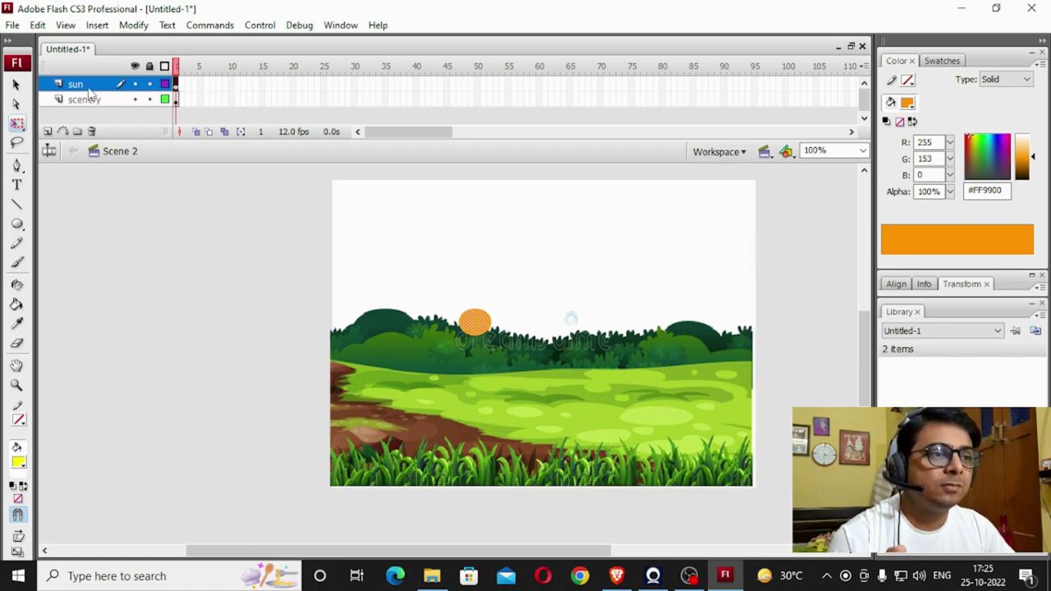
pyautogui.click(17, 124)
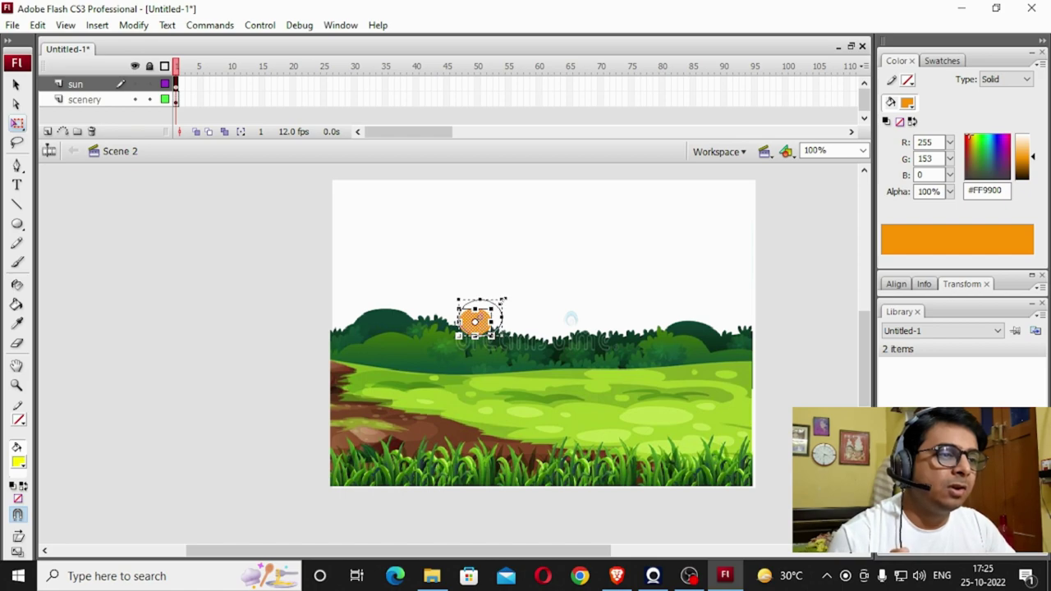
pyautogui.moveTo(504, 299); pyautogui.dragTo(523, 278)
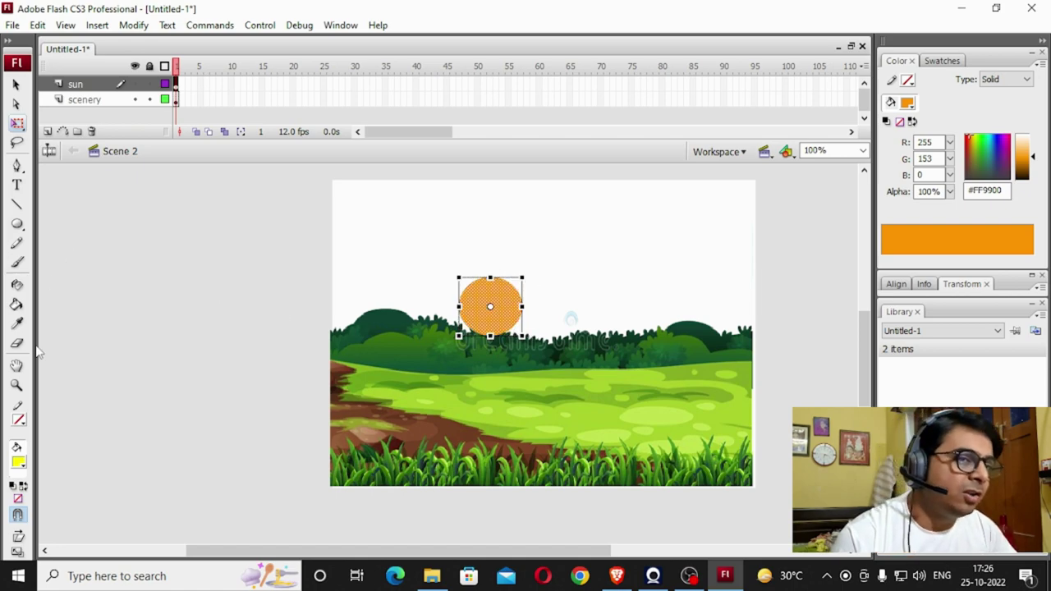
# Fill the enlarged sun with yellow #FFFF00 and move it to the upper right corner of the stage
pyautogui.click(19, 463)
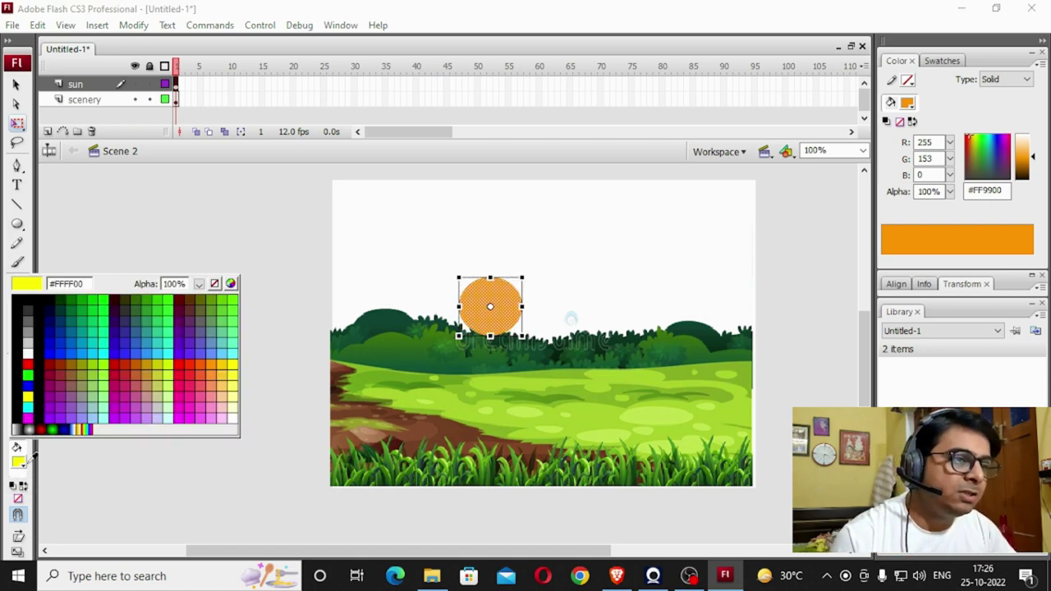
pyautogui.click(237, 364)
pyautogui.click(247, 355)
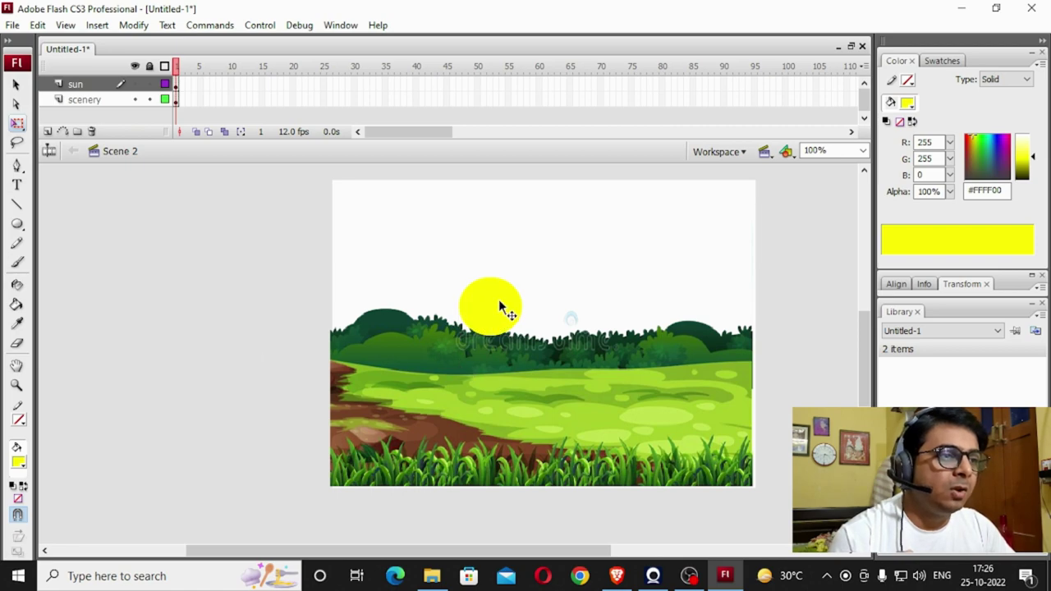
pyautogui.moveTo(500, 304); pyautogui.dragTo(698, 206)
pyautogui.click(226, 320)
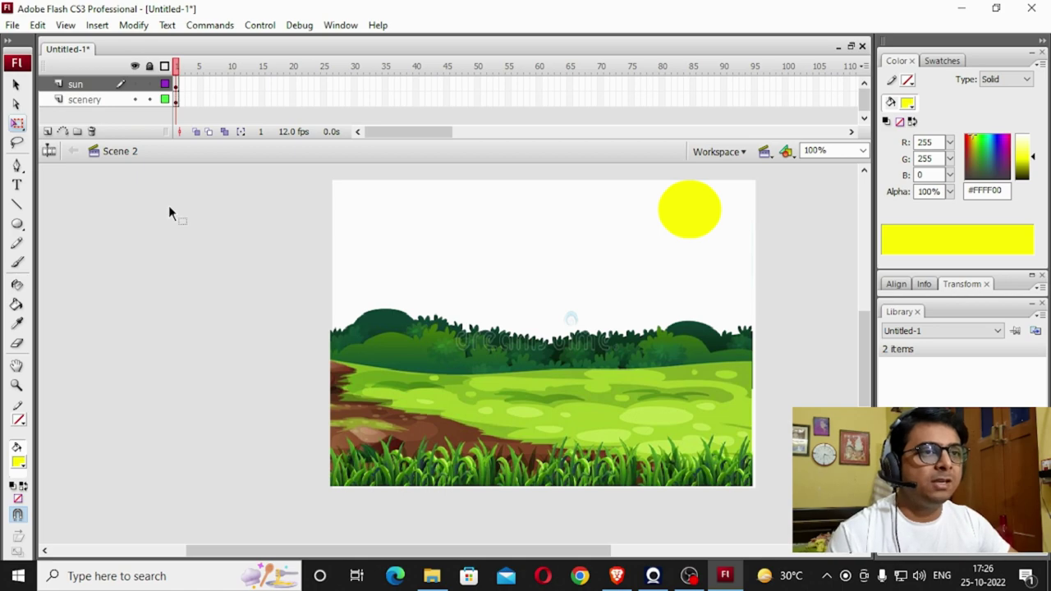
# Insert keyframes at frame 30 on both the sun and scenery layers
pyautogui.click(89, 99)
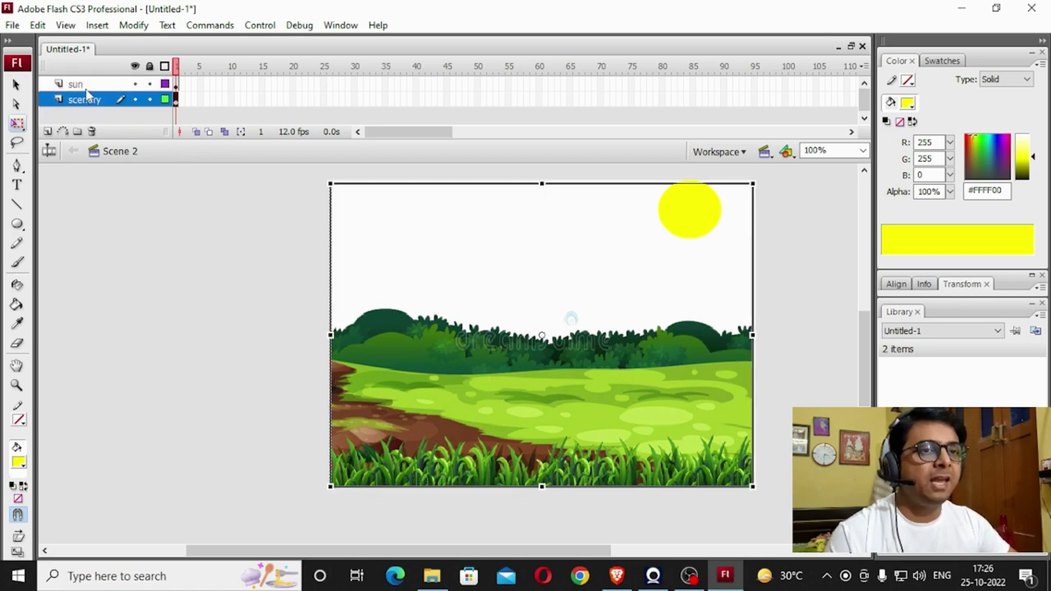
pyautogui.click(82, 84)
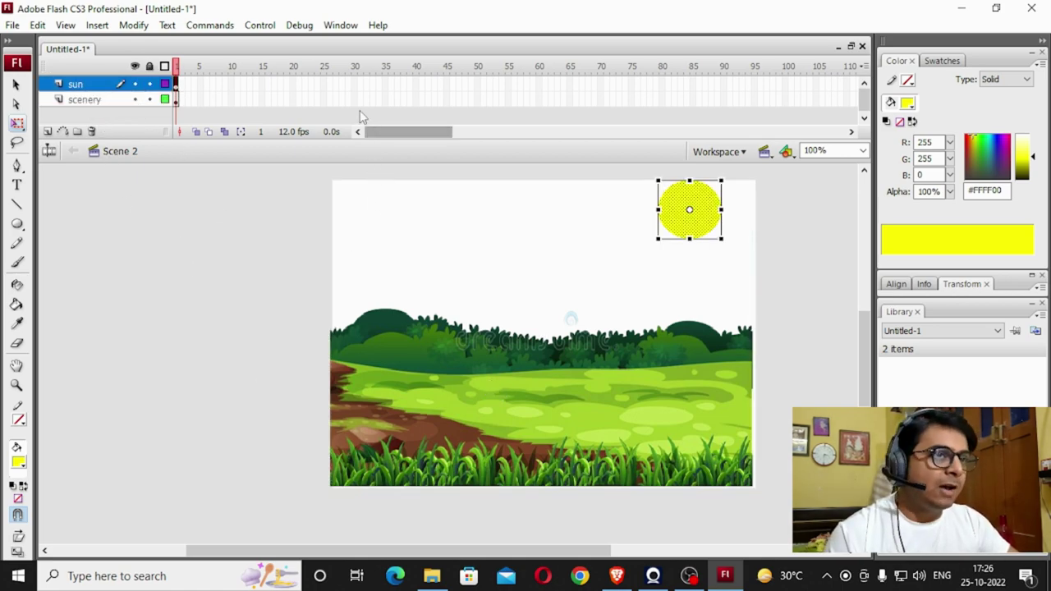
pyautogui.moveTo(358, 85); pyautogui.dragTo(358, 99)
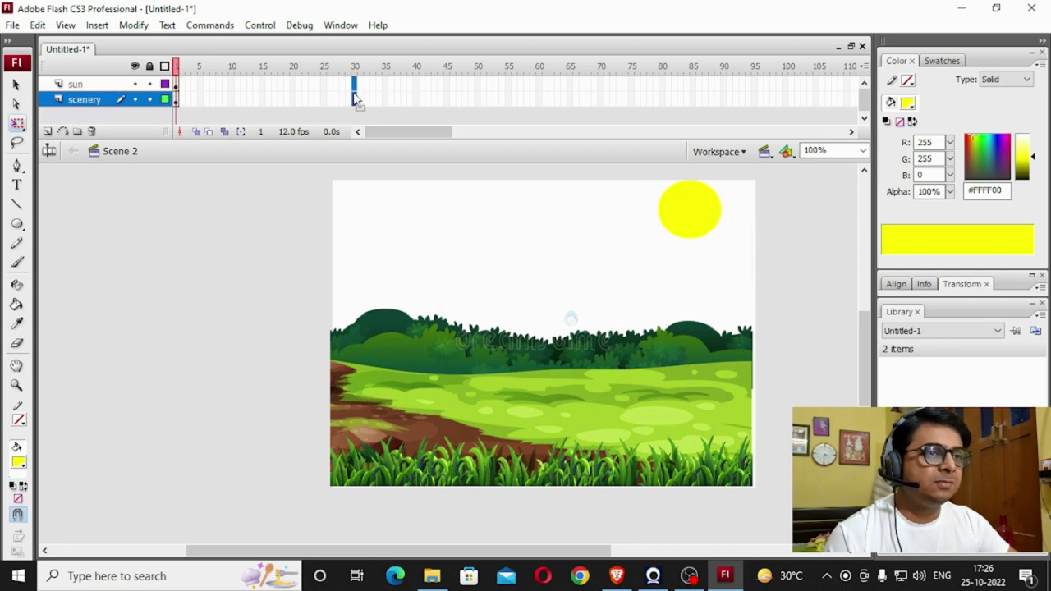
pyautogui.rightClick(359, 91)
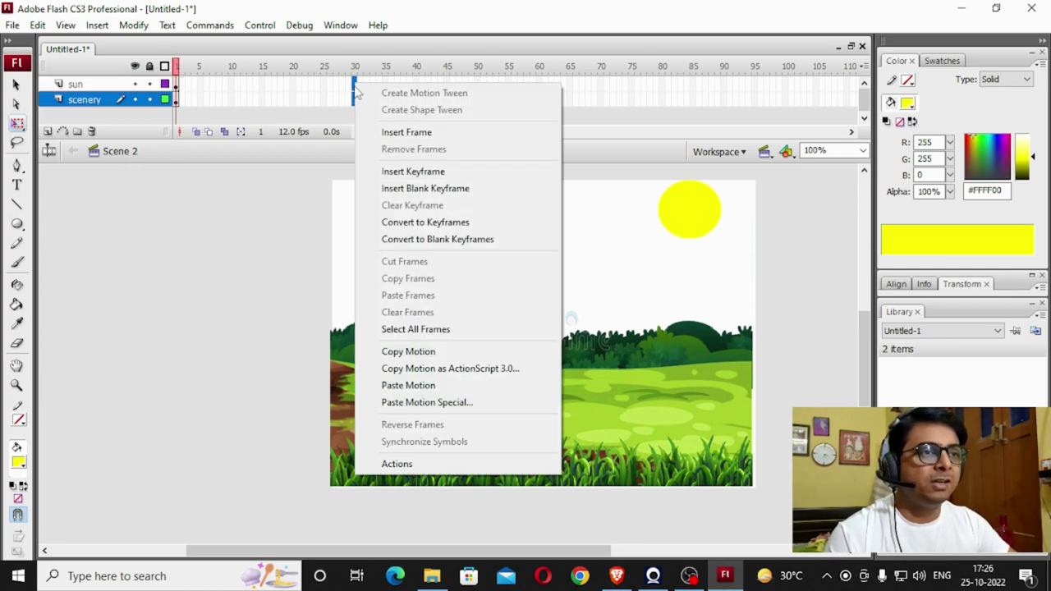
pyautogui.click(396, 173)
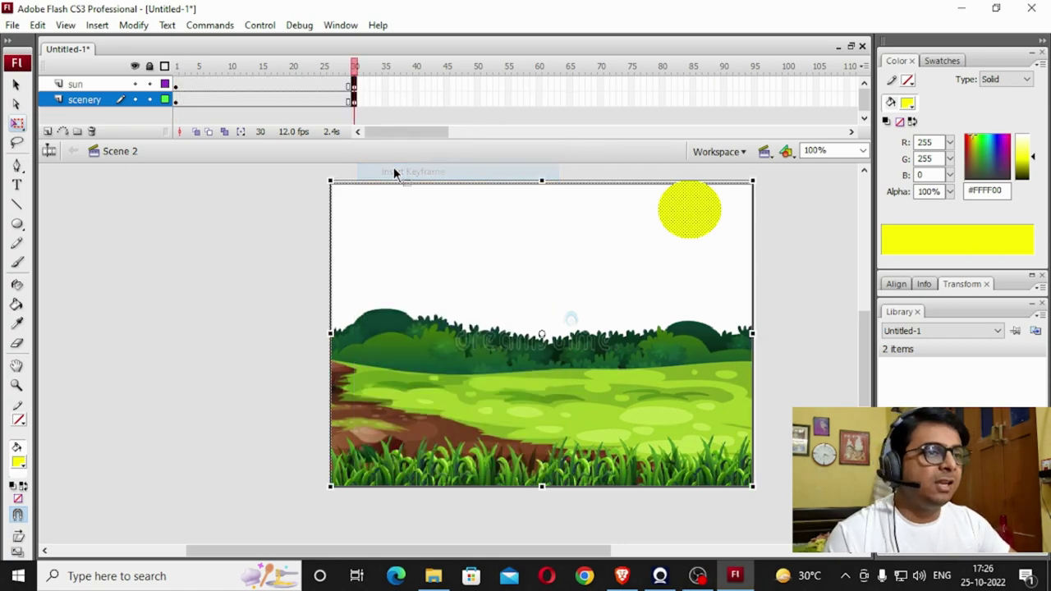
pyautogui.click(257, 234)
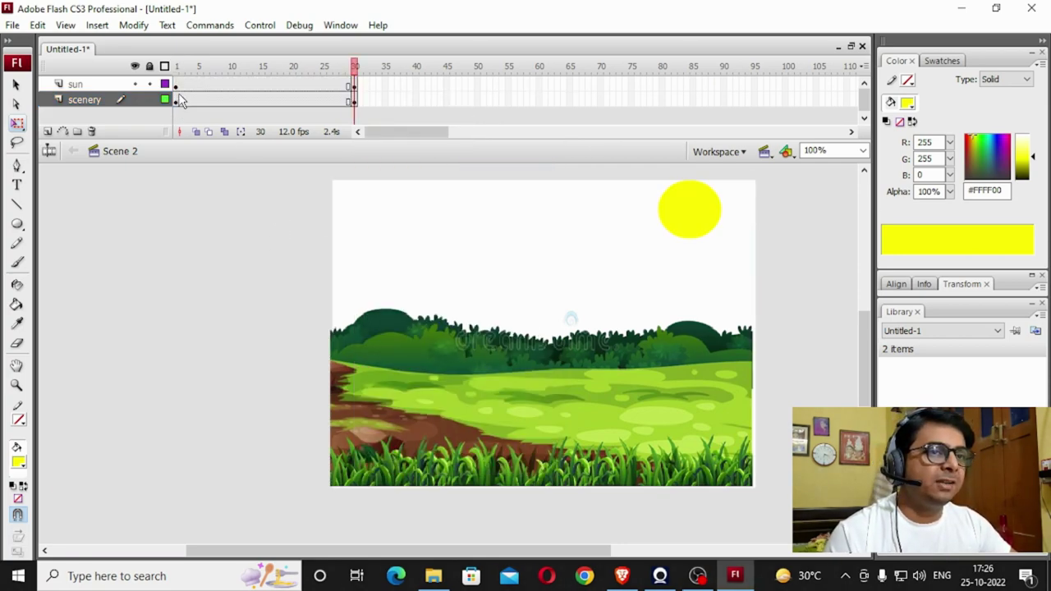
# Move the sun at frame 30 down to the treeline near the stage's center and shrink it to about half its size
pyautogui.click(354, 85)
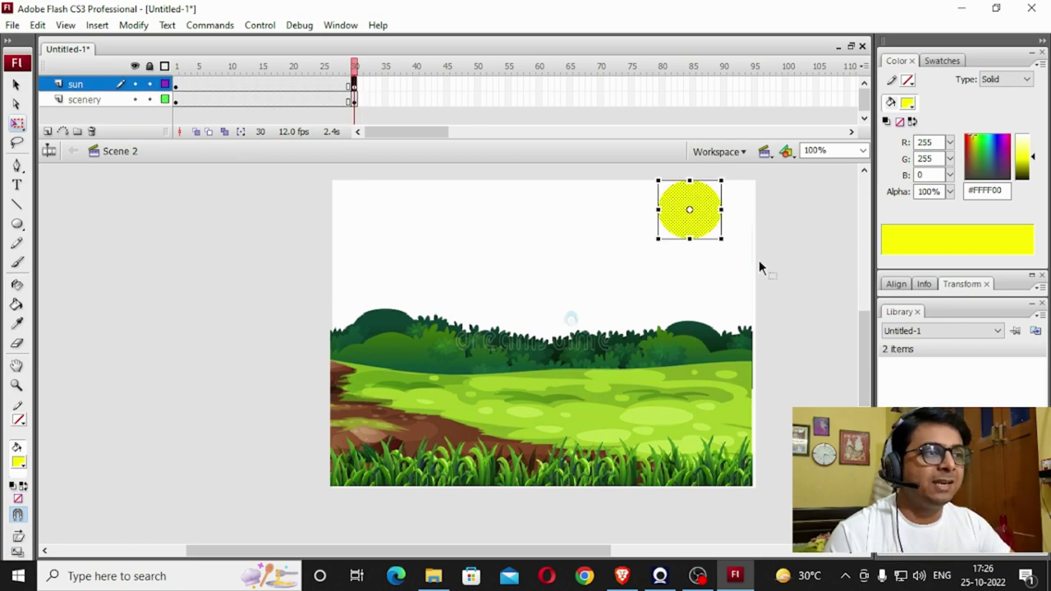
pyautogui.moveTo(702, 206); pyautogui.dragTo(533, 349)
pyautogui.moveTo(486, 392); pyautogui.dragTo(520, 364)
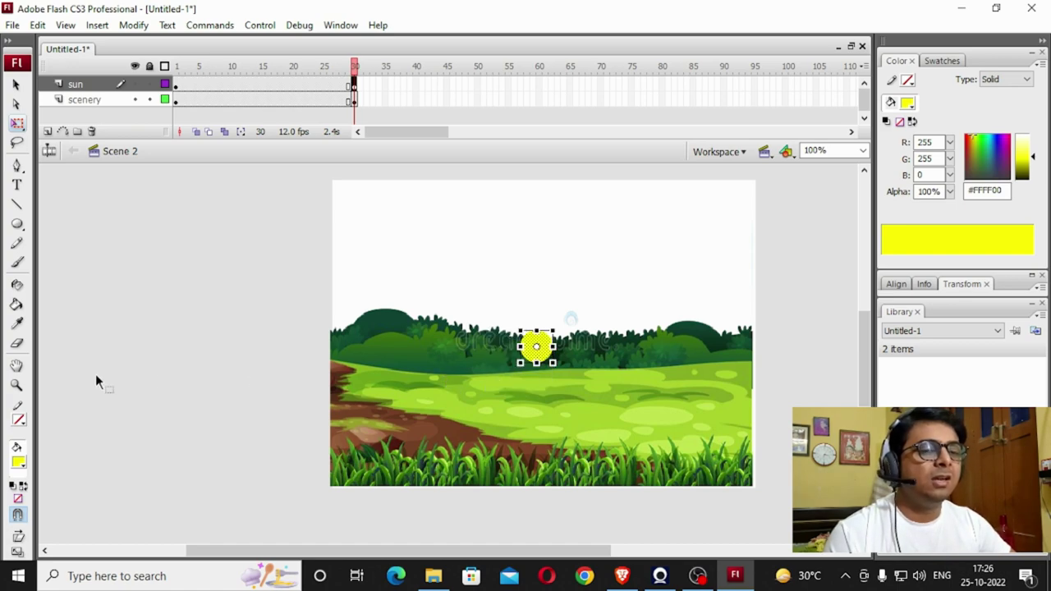
# Recolor the sun at frame 30 to orange #FF6600 and compare the sun layer's keyframes at frames 1 and 30
pyautogui.click(19, 465)
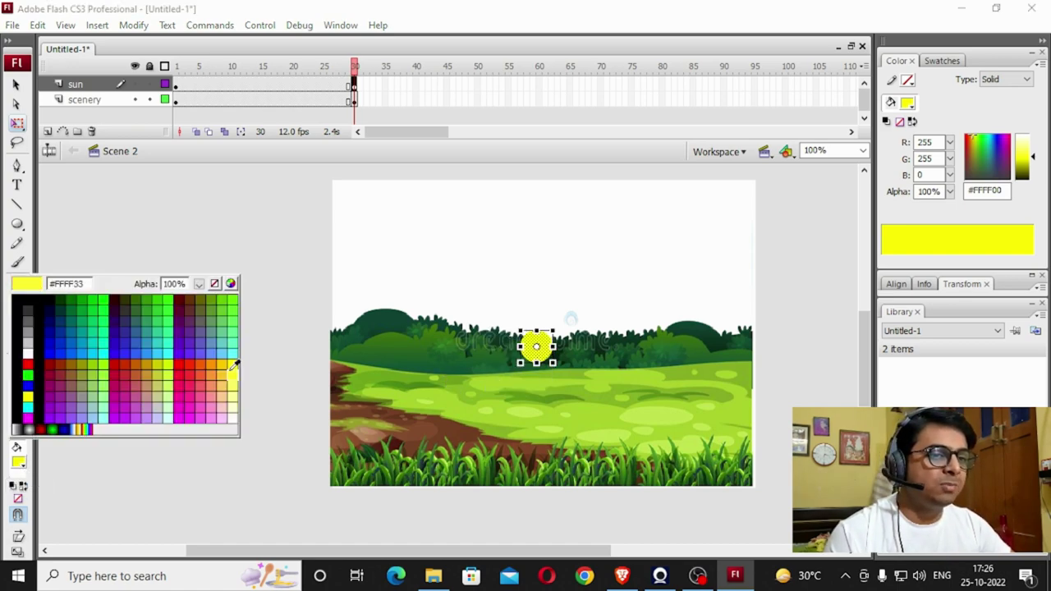
pyautogui.click(201, 361)
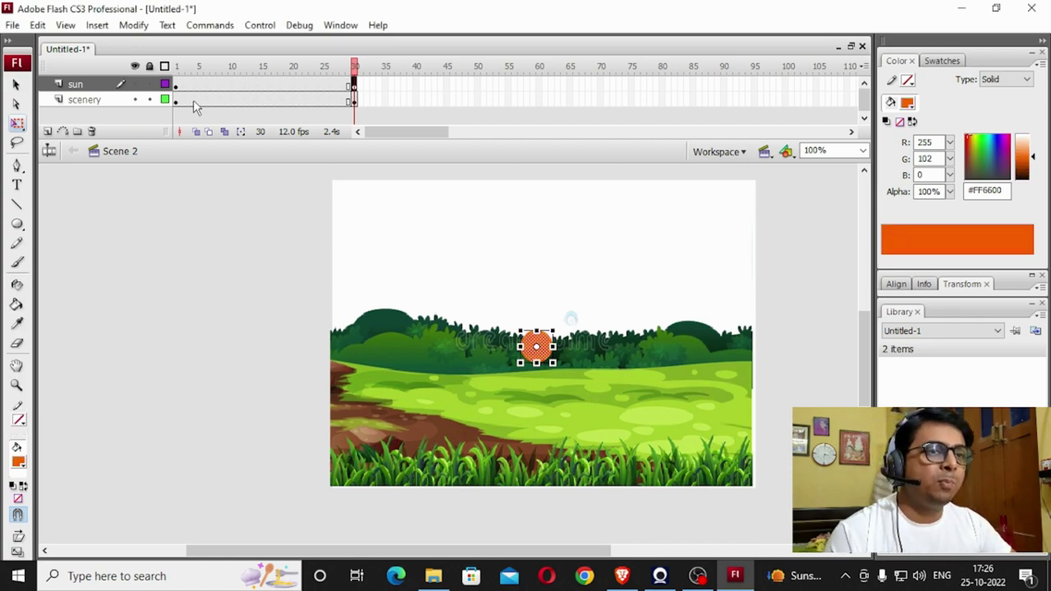
pyautogui.click(177, 84)
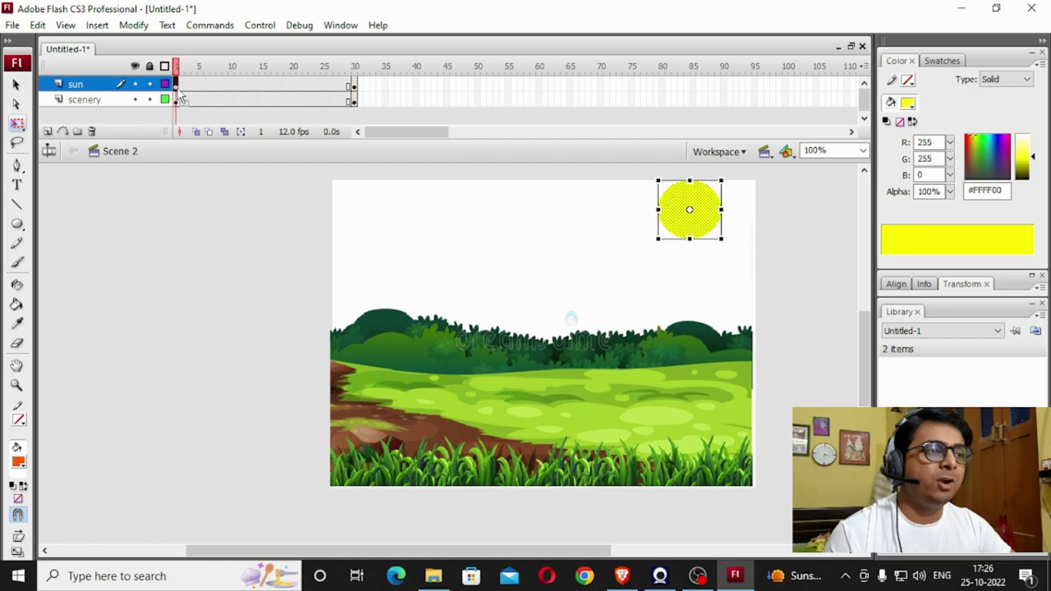
pyautogui.click(356, 87)
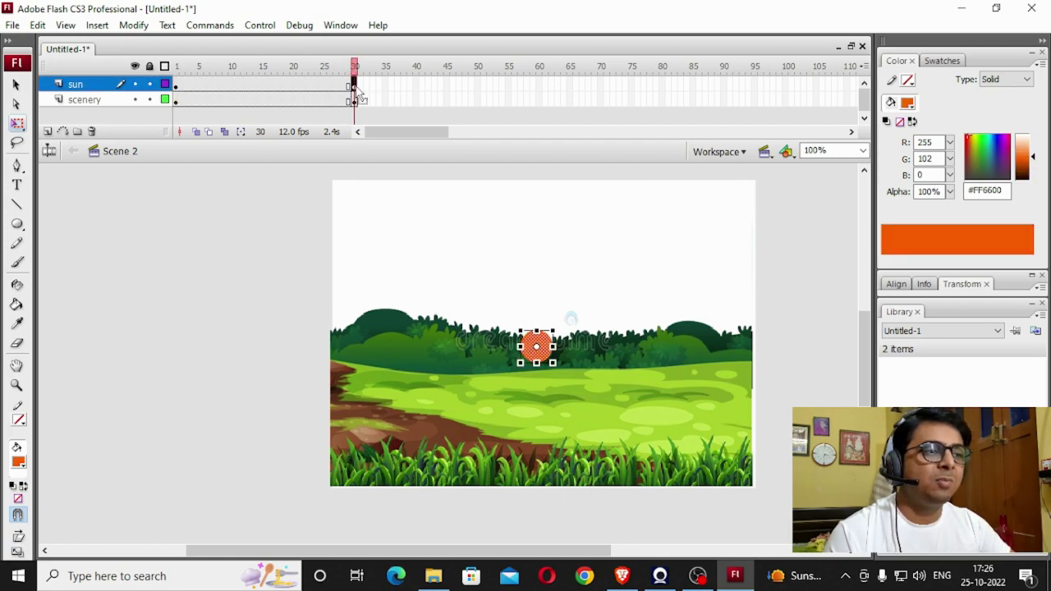
# Create a shape tween on the sun layer between frames 1 and 30 and play the timeline
pyautogui.rightClick(250, 85)
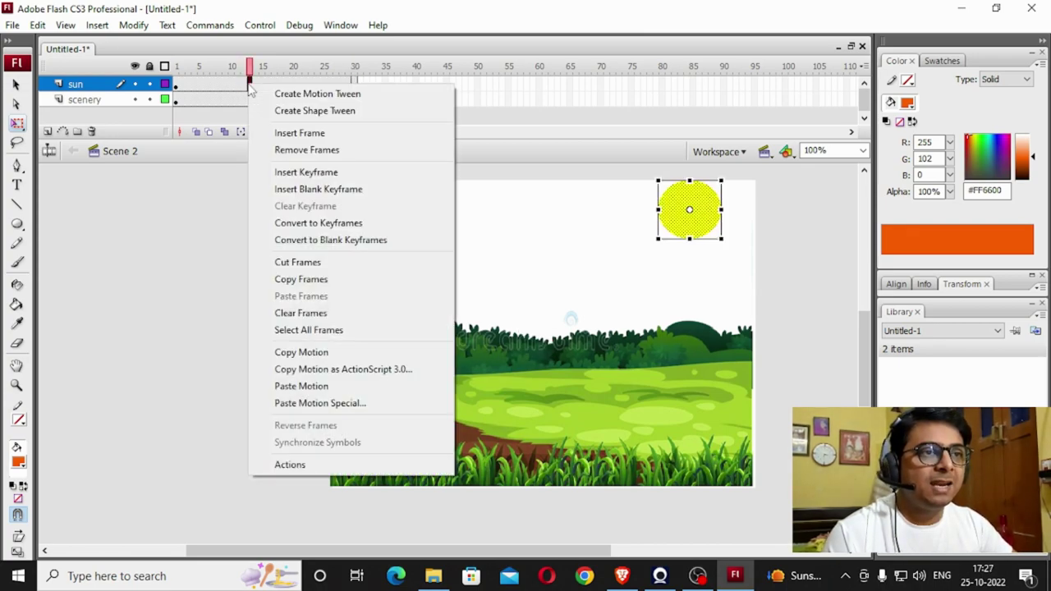
pyautogui.click(284, 111)
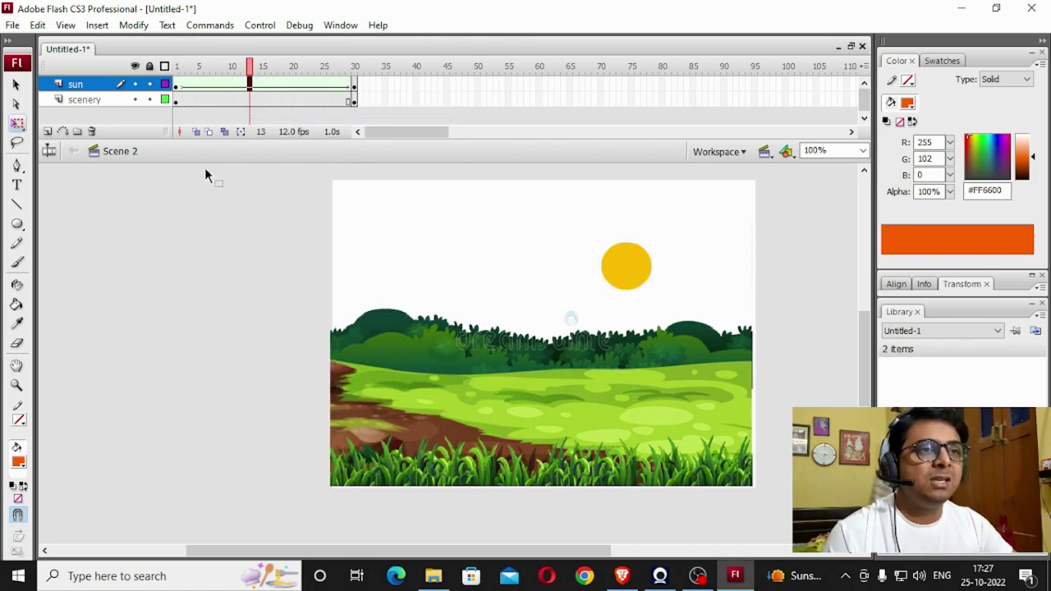
pyautogui.click(259, 25)
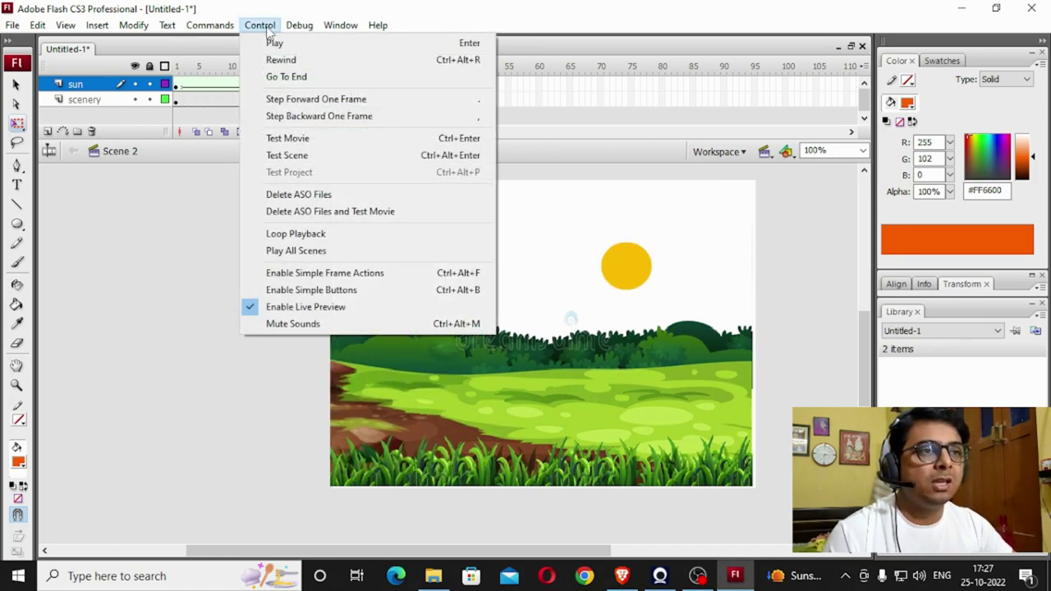
pyautogui.click(267, 41)
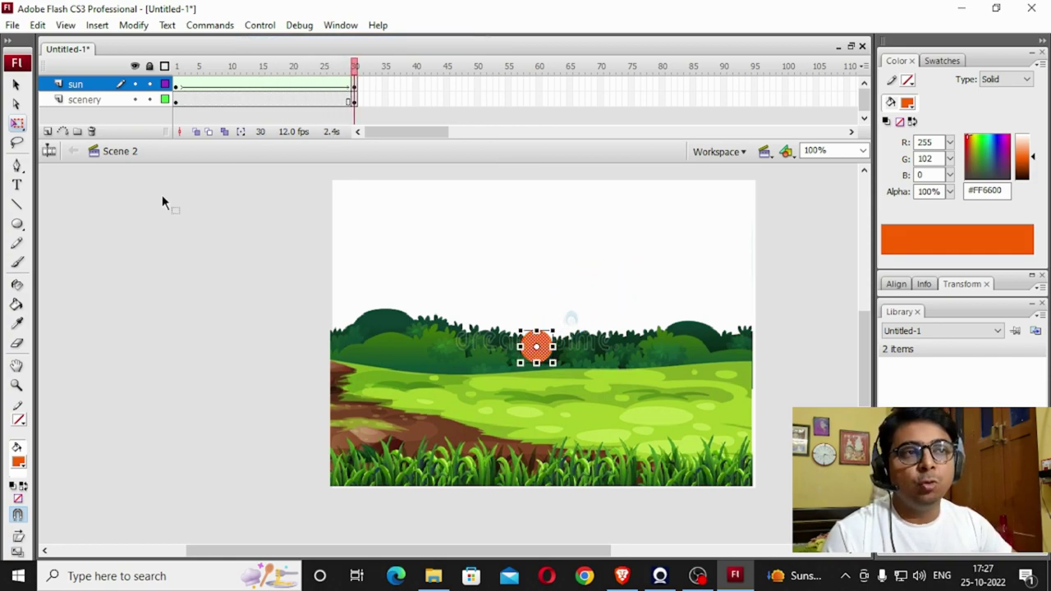
# Move the sun layer below the scenery layer in Scene 2 and replay the sunset on the timeline
pyautogui.click(81, 87)
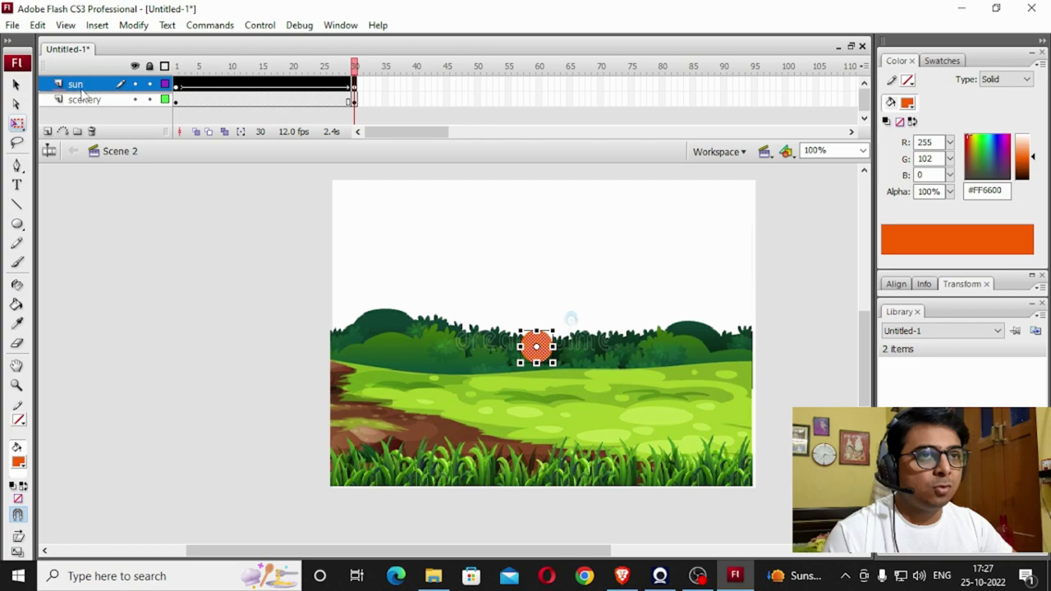
pyautogui.moveTo(82, 94); pyautogui.dragTo(84, 111)
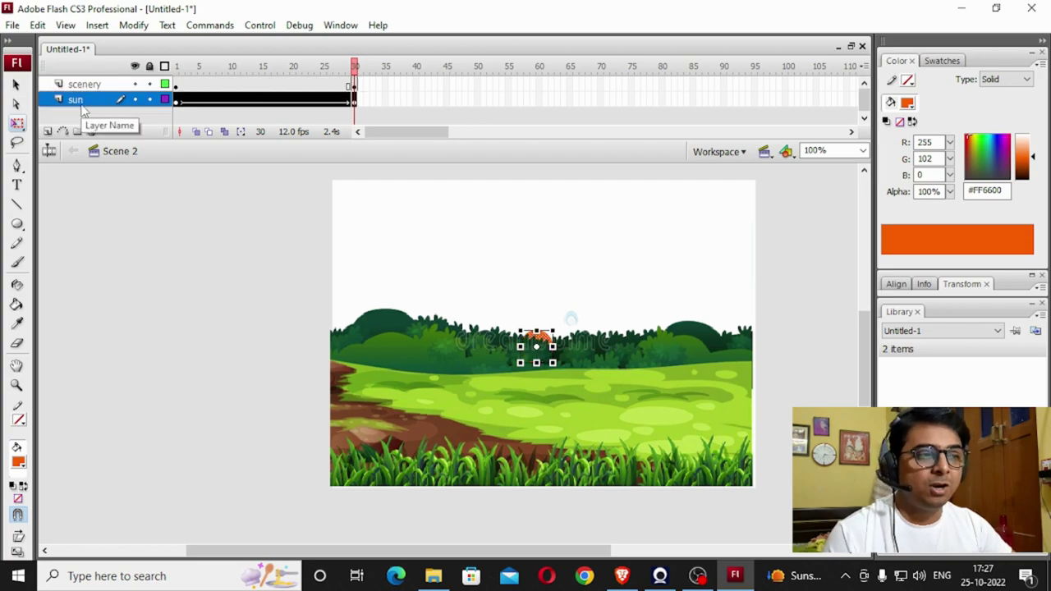
pyautogui.click(118, 245)
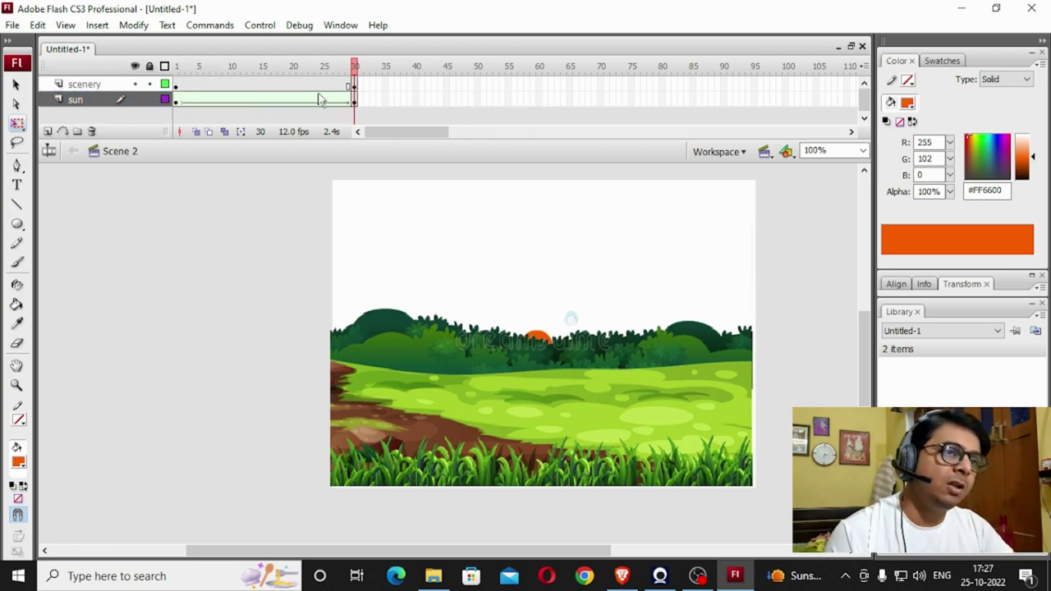
pyautogui.click(261, 26)
pyautogui.click(270, 42)
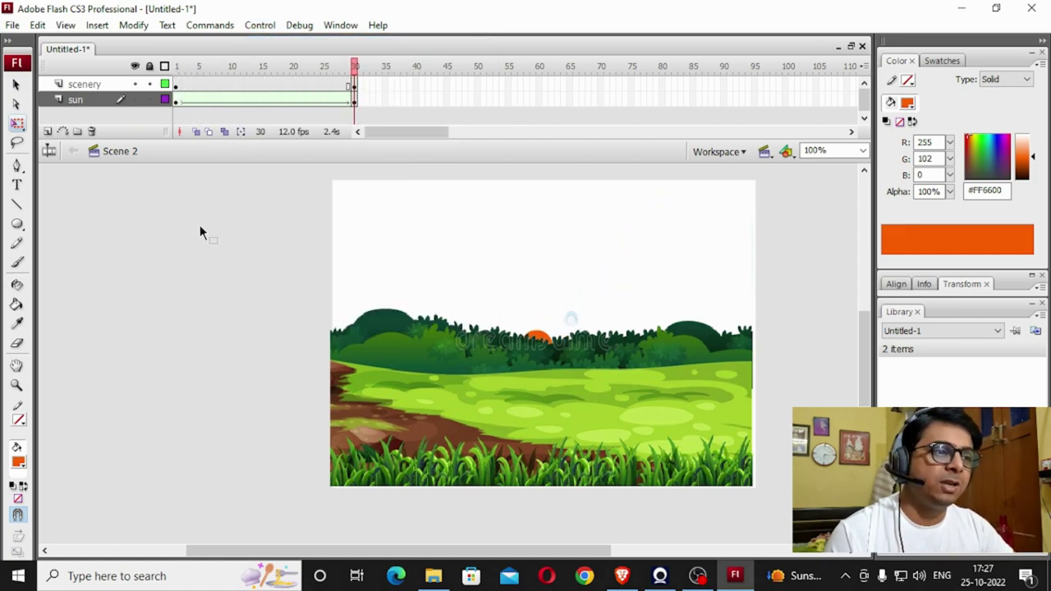
# Test the movie to watch both scenes in sequence, and close the preview window
pyautogui.click(260, 26)
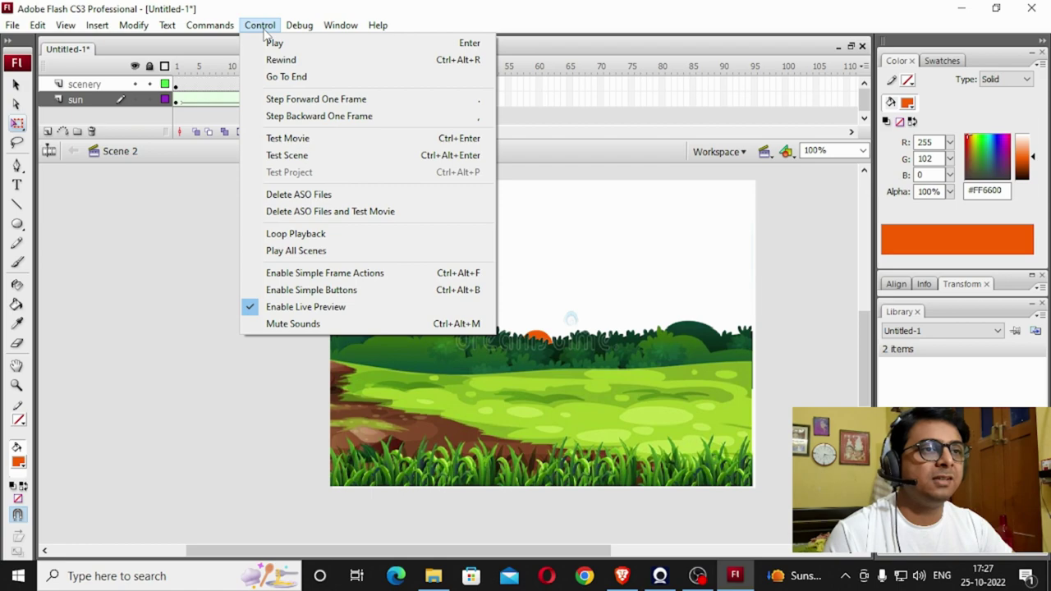
pyautogui.click(282, 136)
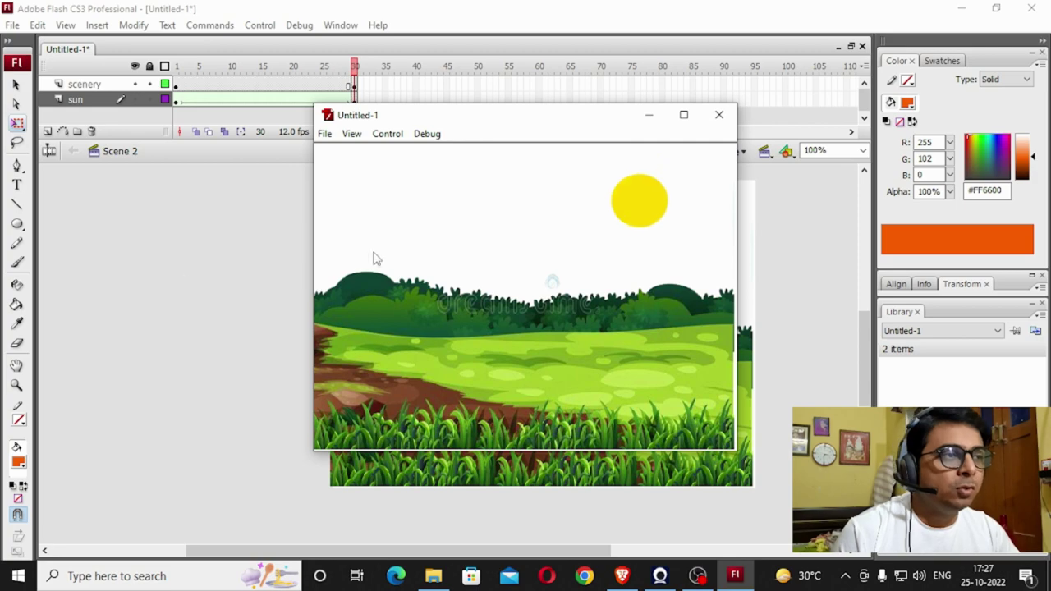
pyautogui.click(719, 115)
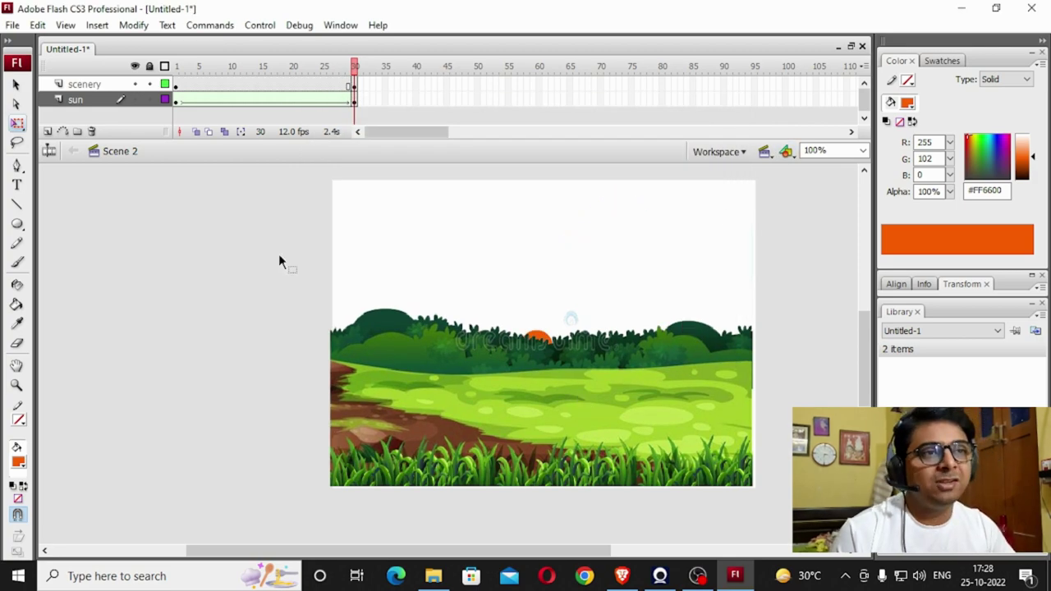
# Switch to Scene 1, show the scenery bitmap's full properties and examine its X and Y position
pyautogui.click(791, 170)
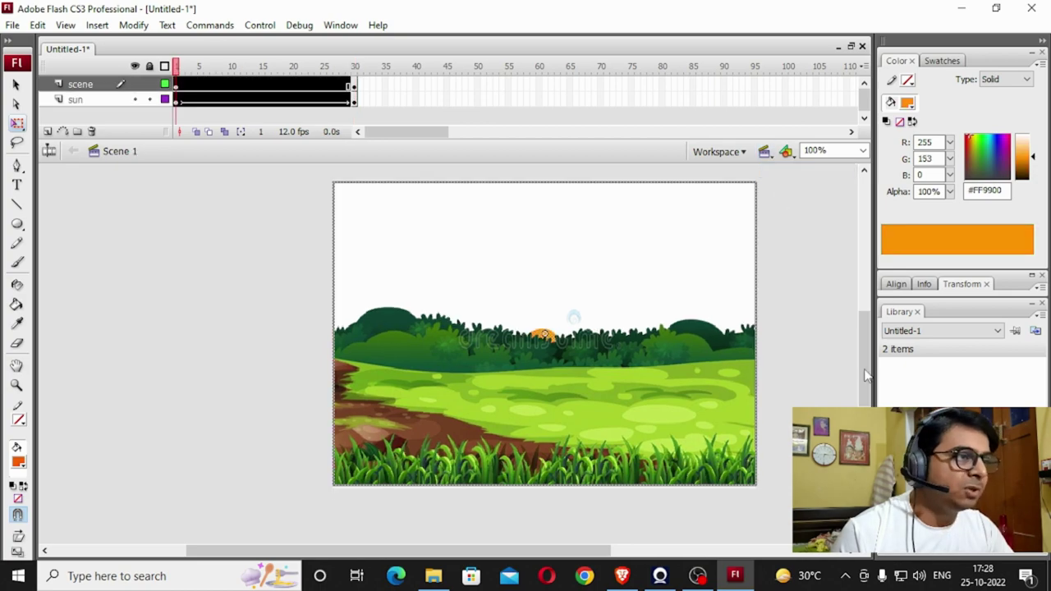
pyautogui.click(408, 251)
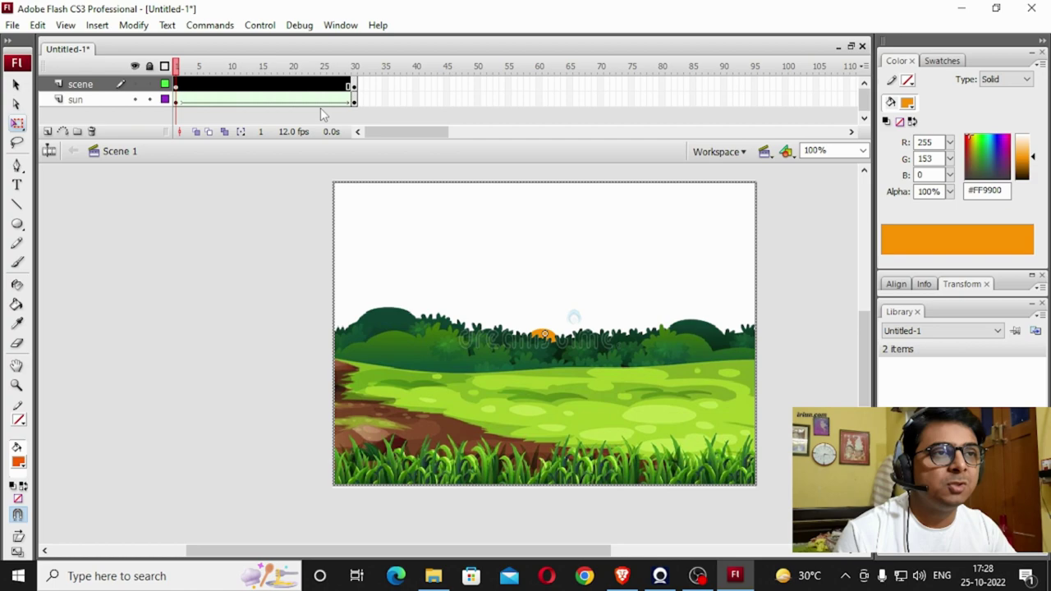
pyautogui.click(340, 25)
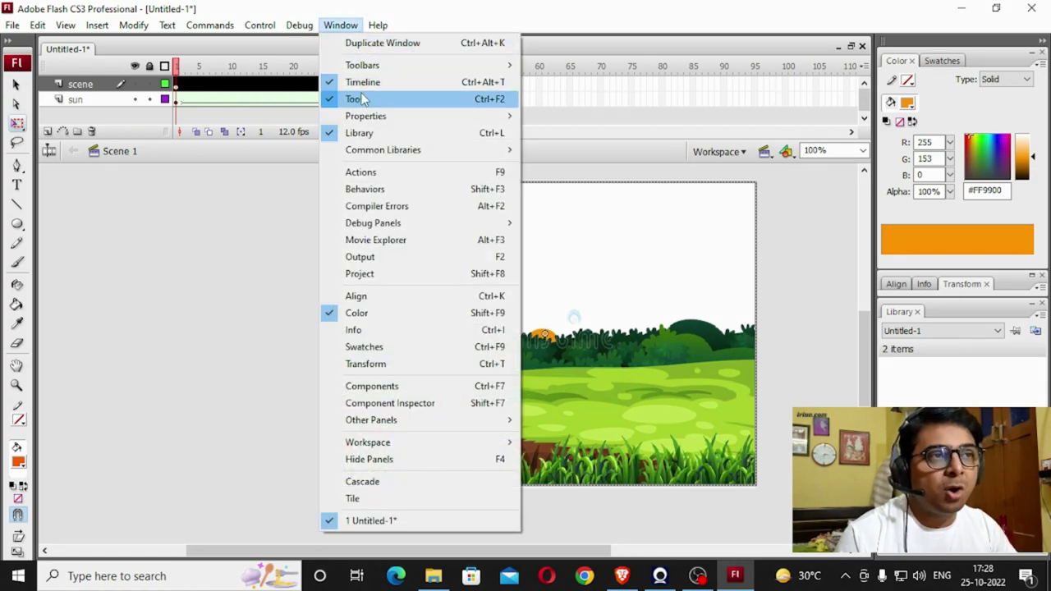
pyautogui.moveTo(371, 116)
pyautogui.click(563, 116)
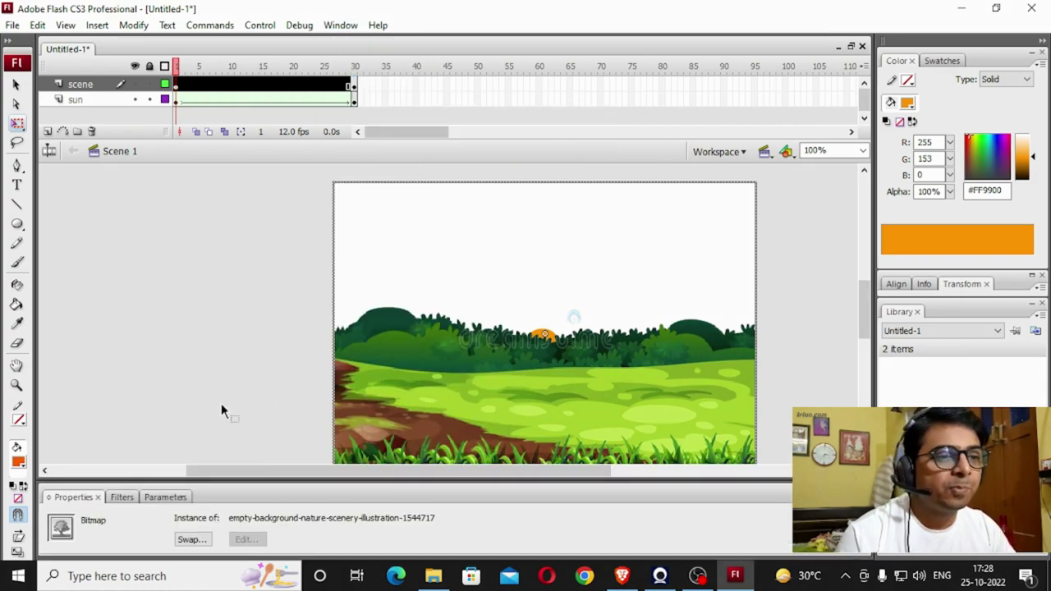
pyautogui.moveTo(256, 483); pyautogui.dragTo(275, 442)
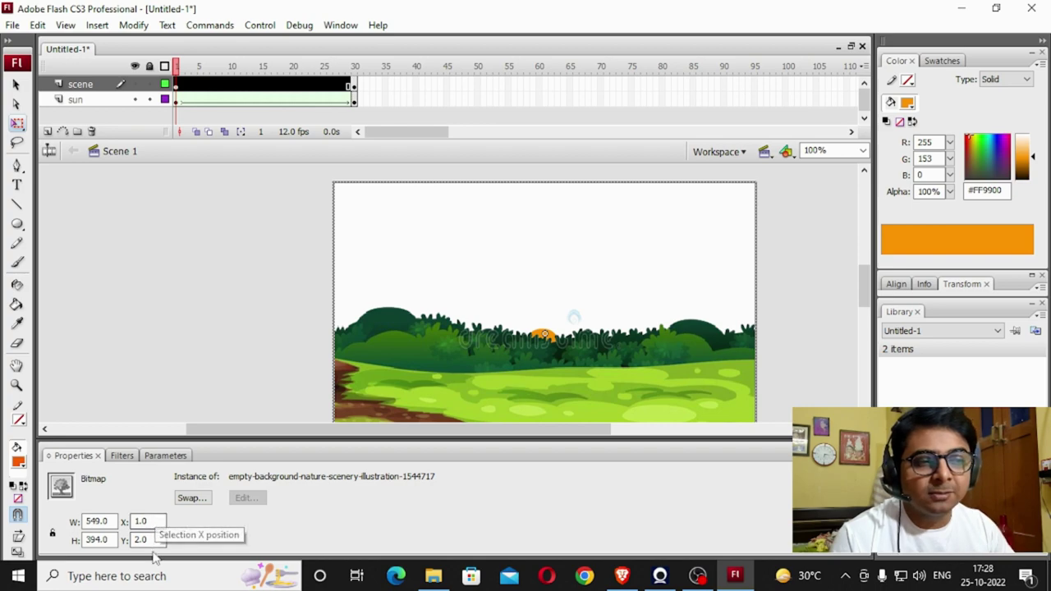
pyautogui.click(146, 522)
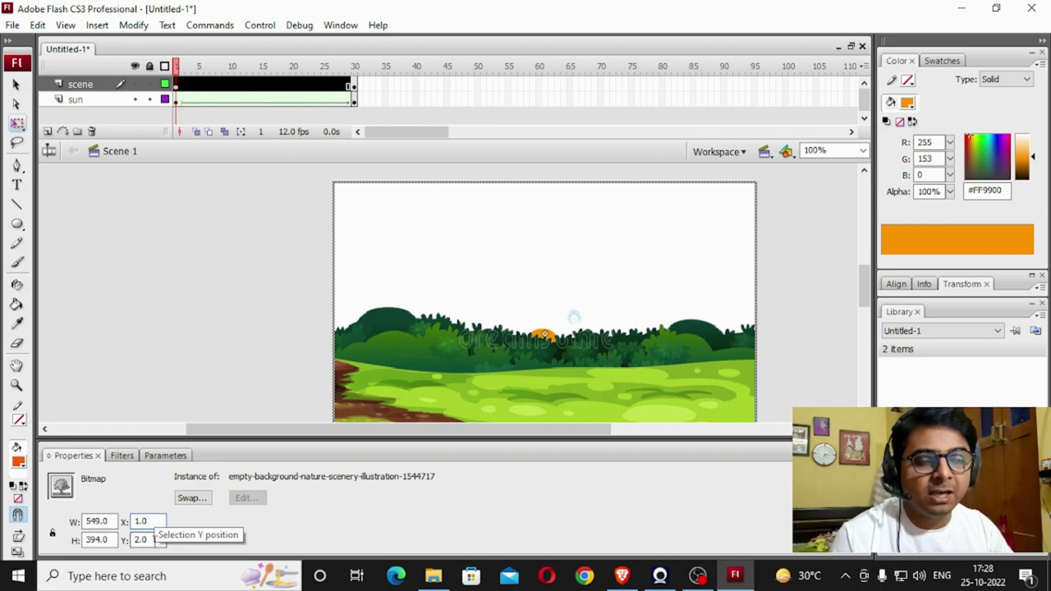
pyautogui.click(153, 540)
# Set the scenery bitmap's position at frame 30 of Scene 2 to X 1.0 and Y 2.0
pyautogui.click(769, 154)
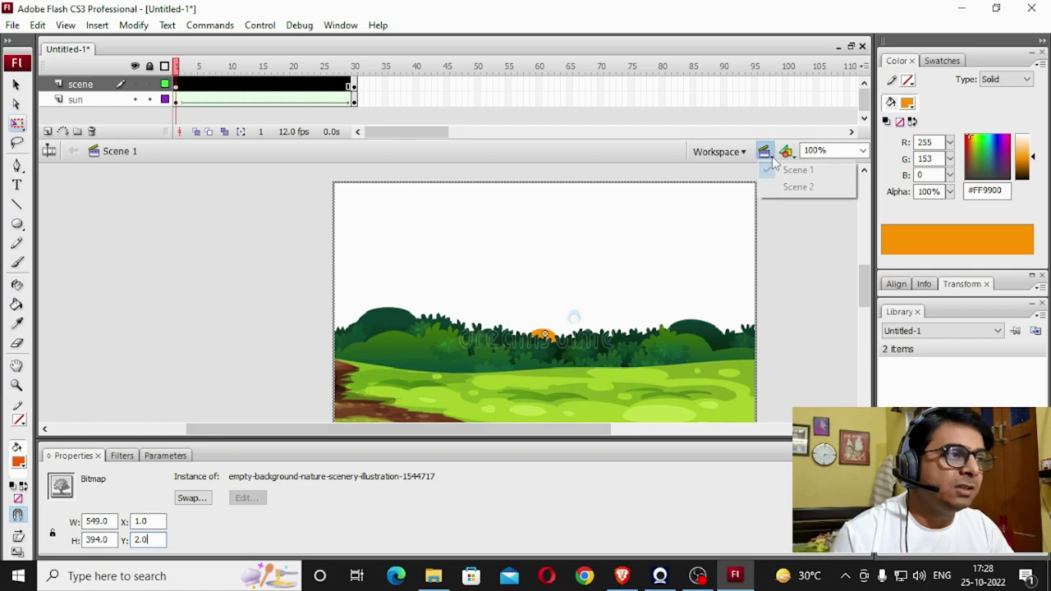
pyautogui.click(789, 187)
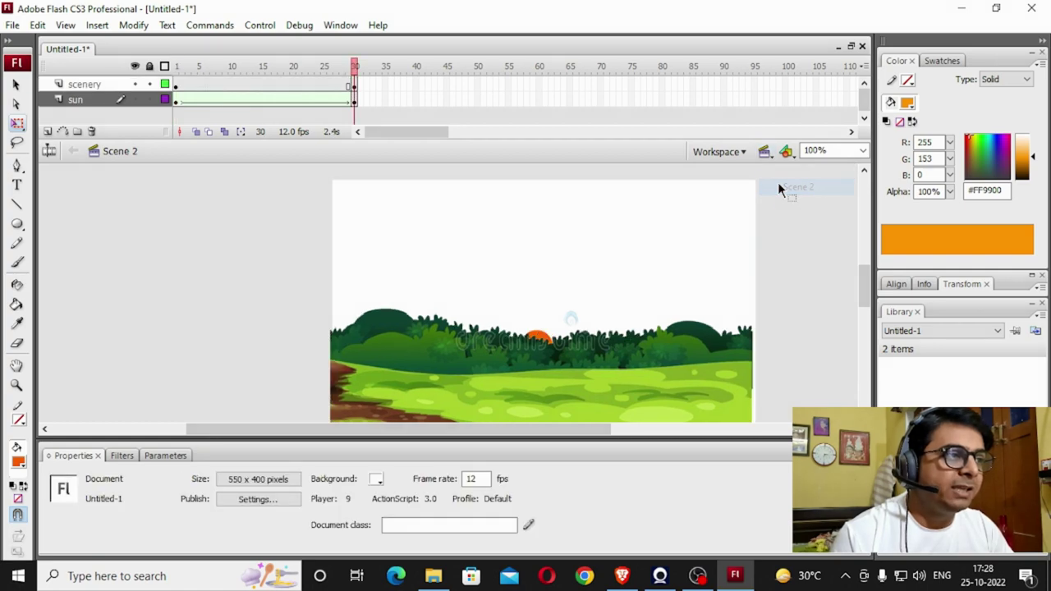
pyautogui.click(413, 389)
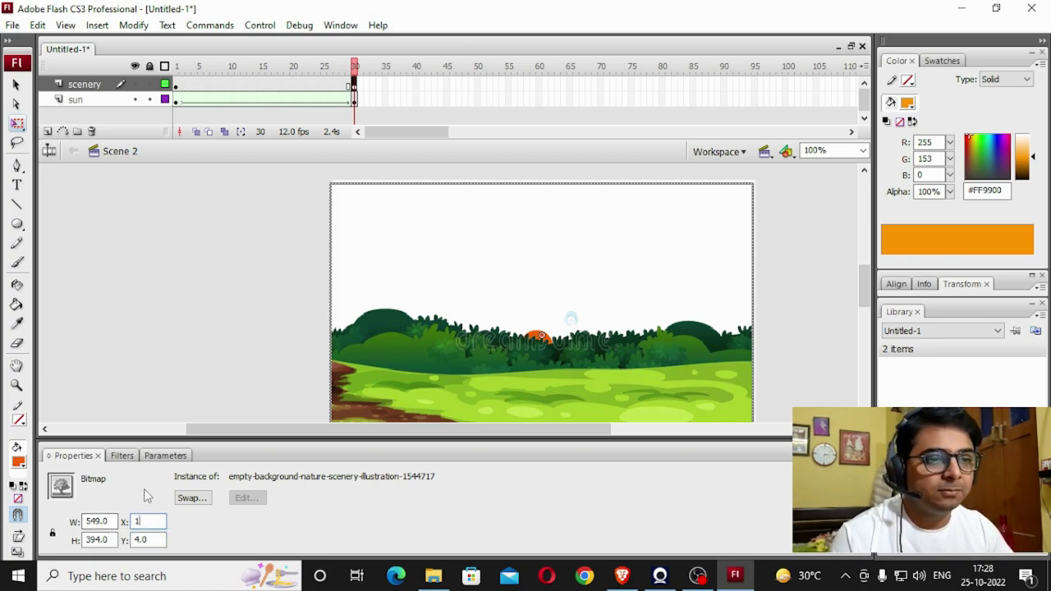
pyautogui.click(150, 541)
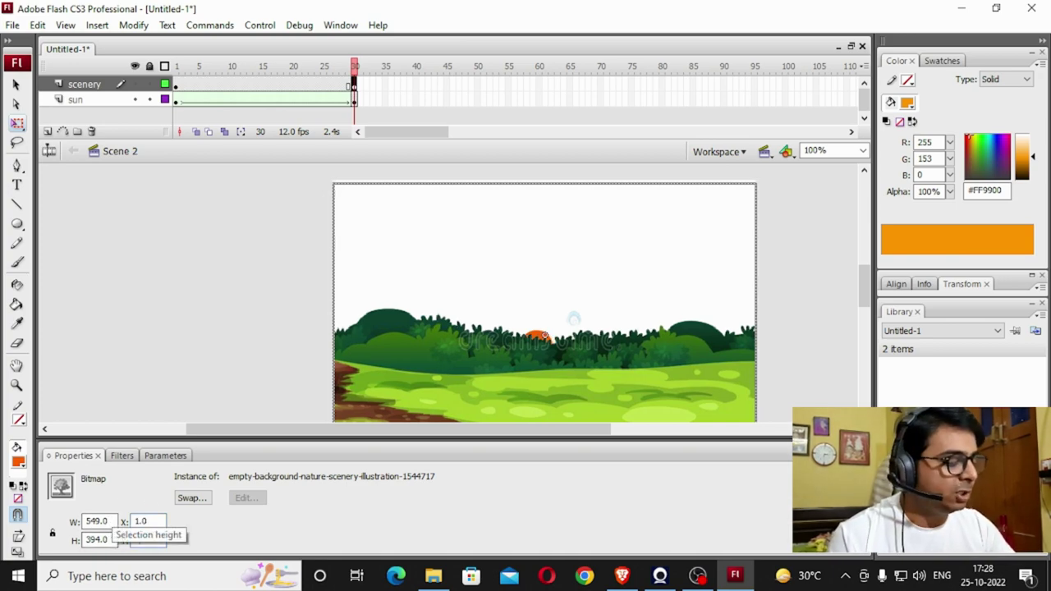
pyautogui.click(238, 340)
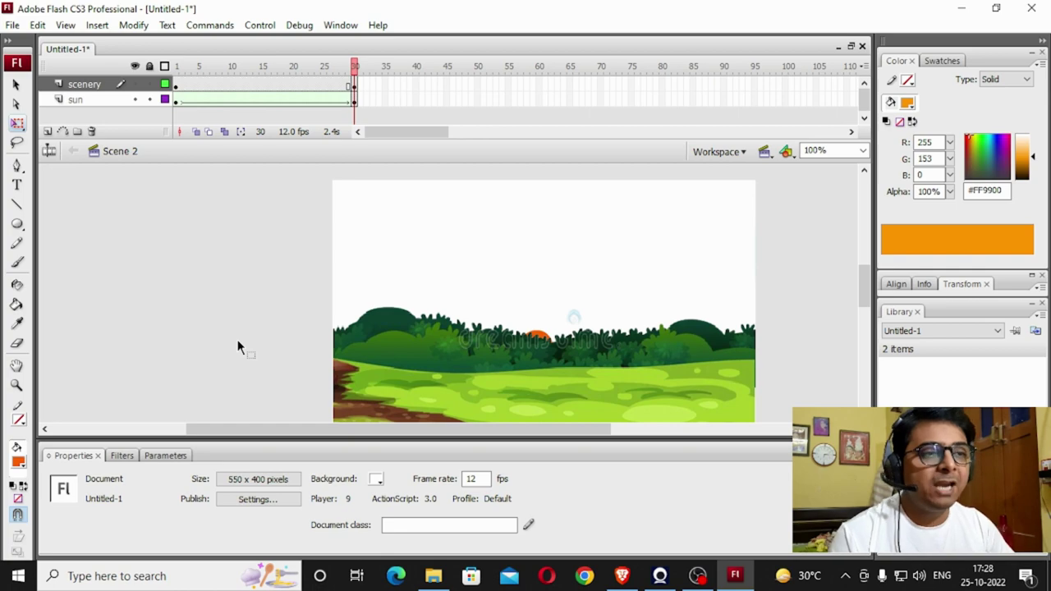
# Compare the scenery bitmap's size and position in Scene 1 with those at frame 30 of Scene 2
pyautogui.click(772, 158)
pyautogui.click(777, 169)
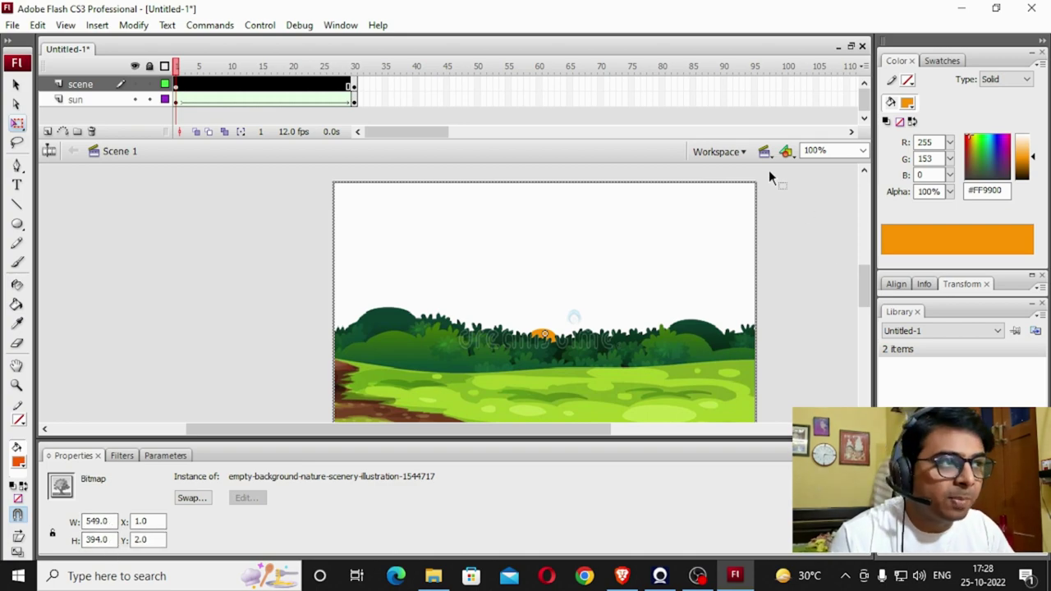
pyautogui.click(786, 151)
pyautogui.click(795, 186)
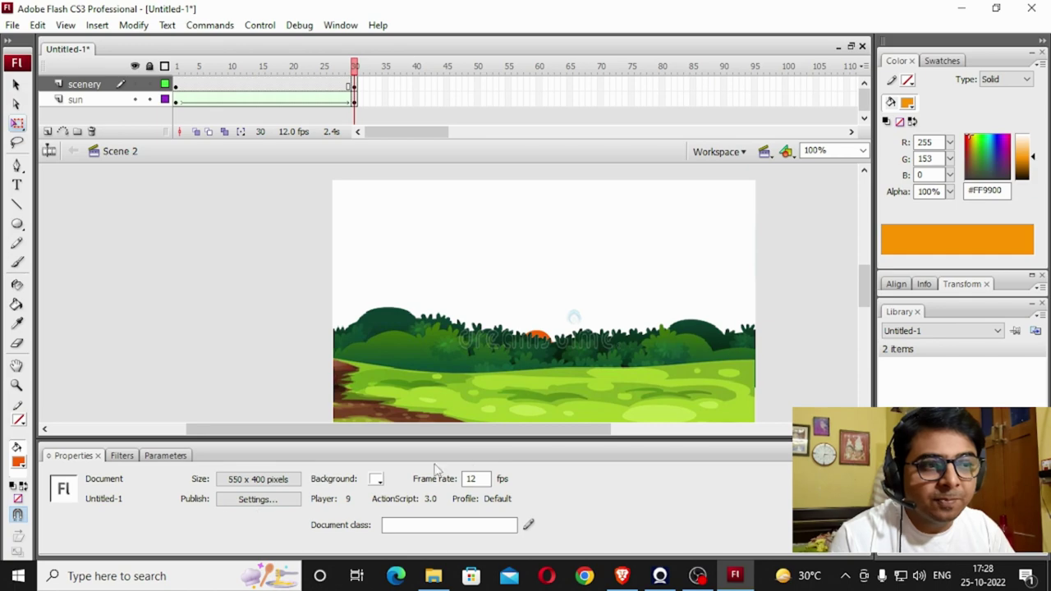
pyautogui.click(485, 359)
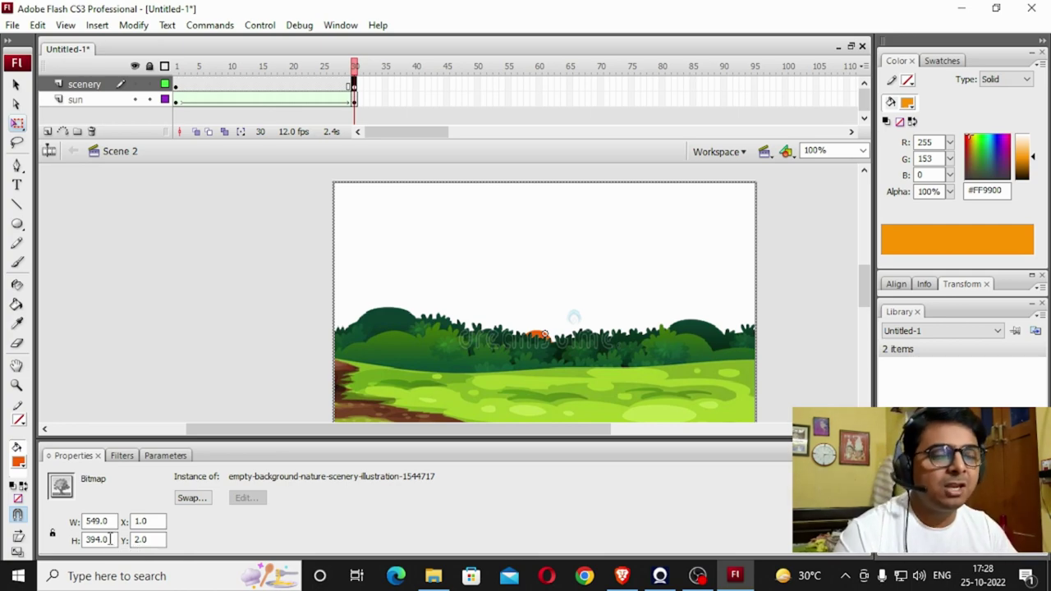
pyautogui.click(177, 345)
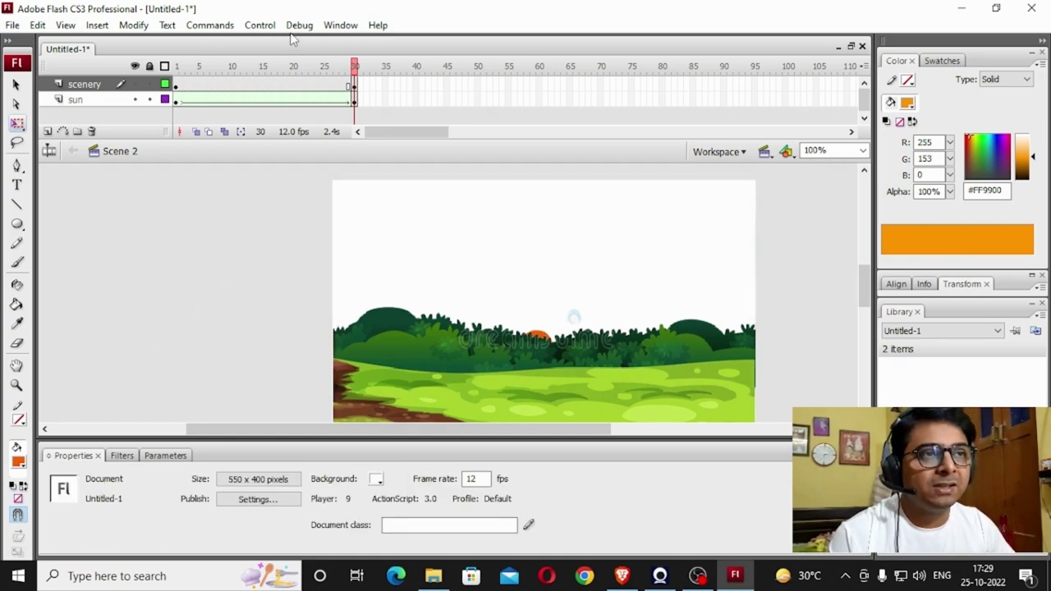
# Test the movie again to check the transition between the scenes with the realigned scenery, and close the preview
pyautogui.click(261, 26)
pyautogui.click(289, 137)
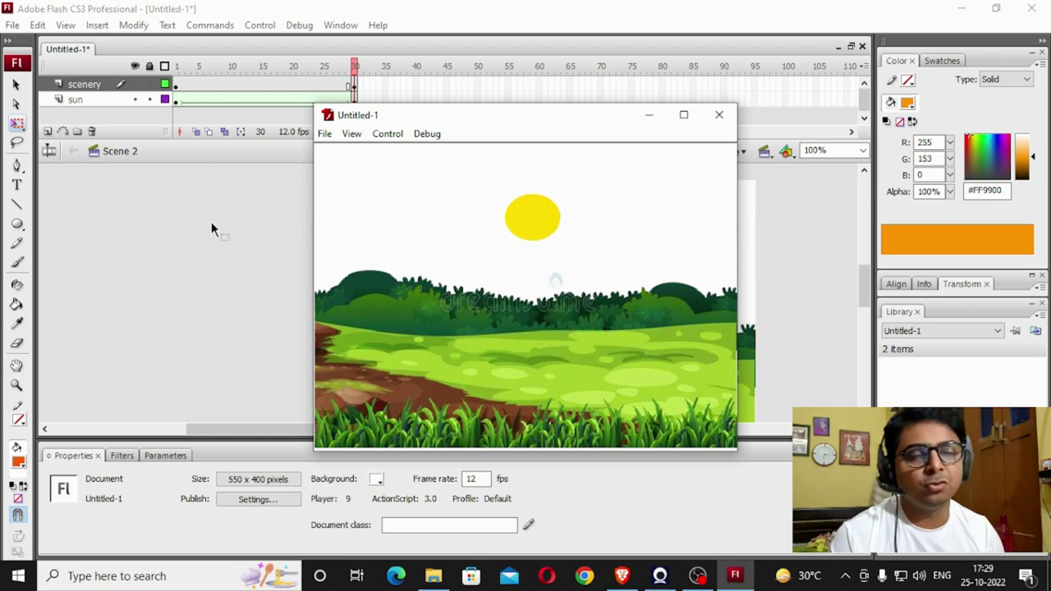
pyautogui.click(720, 118)
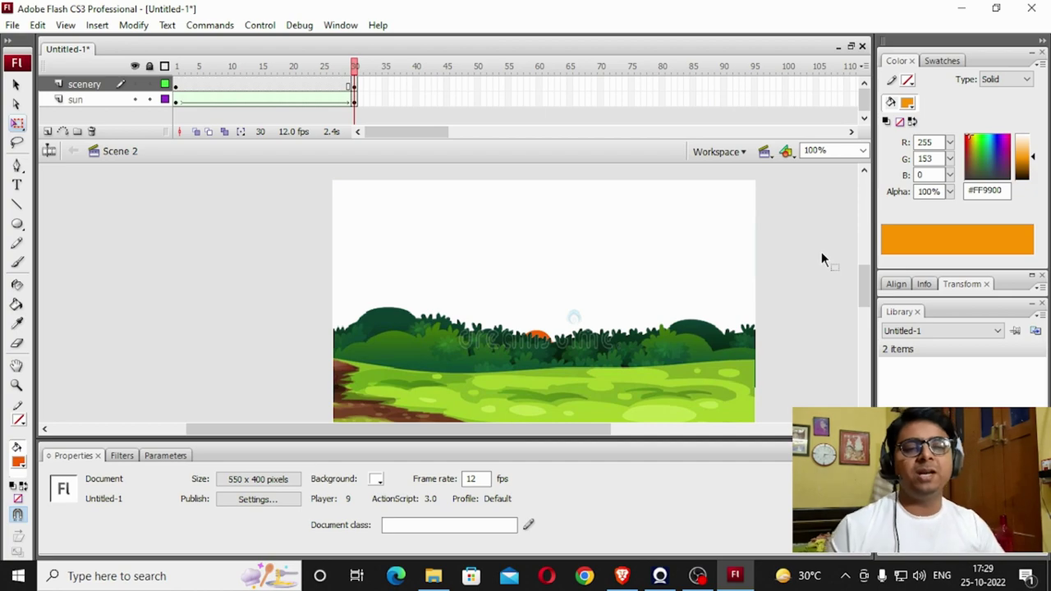